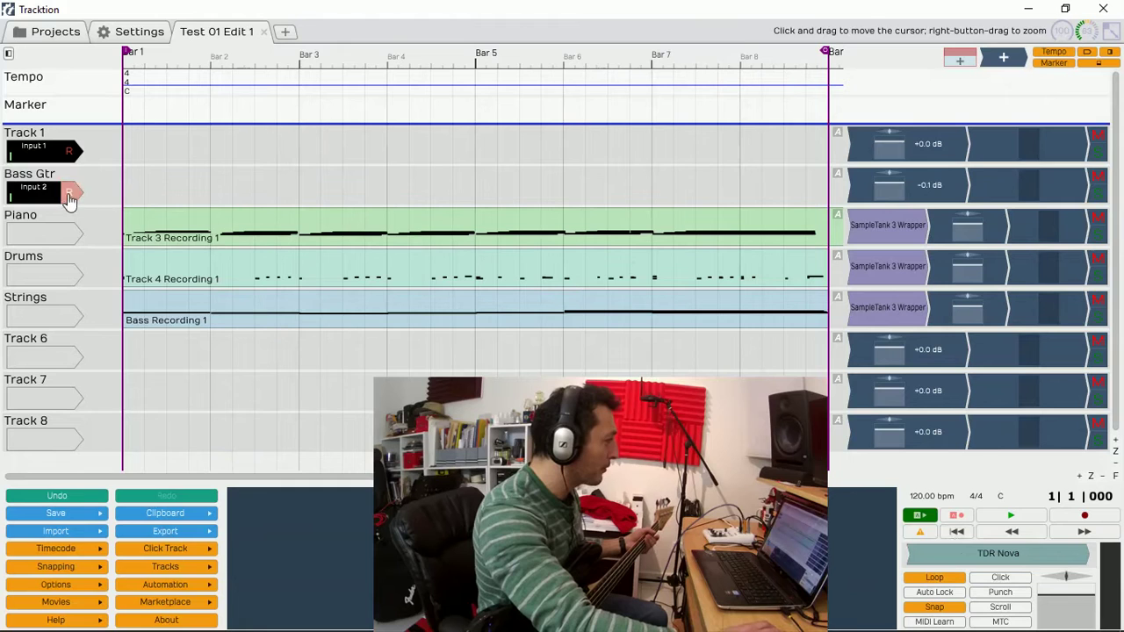
Arm the Bass Gtr track for recording, keeping Input 2 as its input device
{"action": "left_click", "coordinate": [41, 199]}
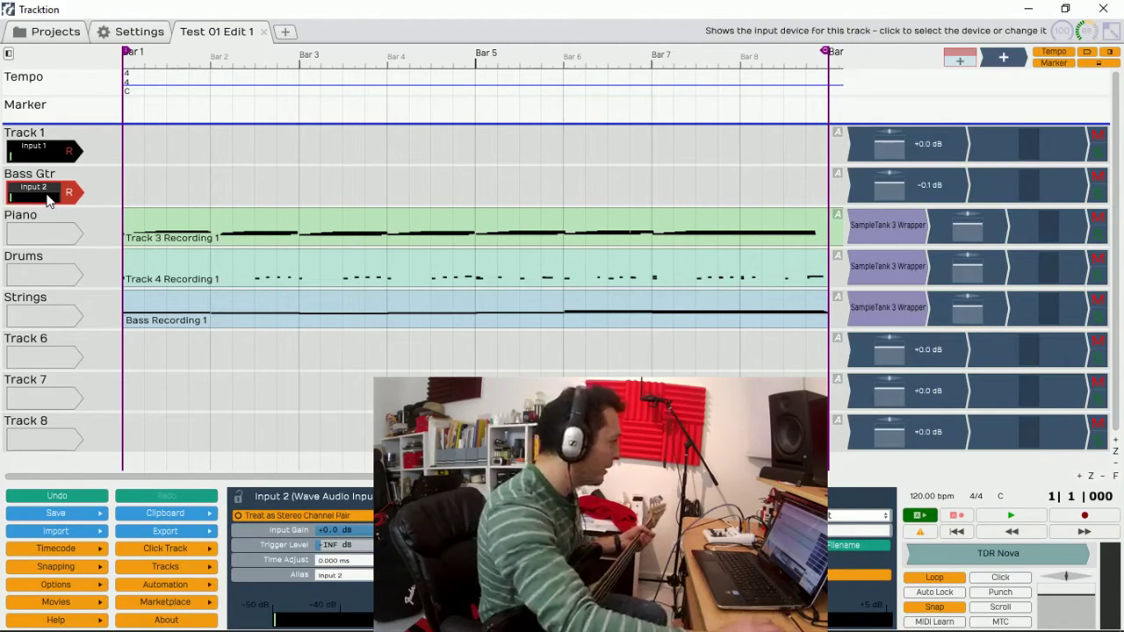
{"action": "left_click", "coordinate": [49, 195]}
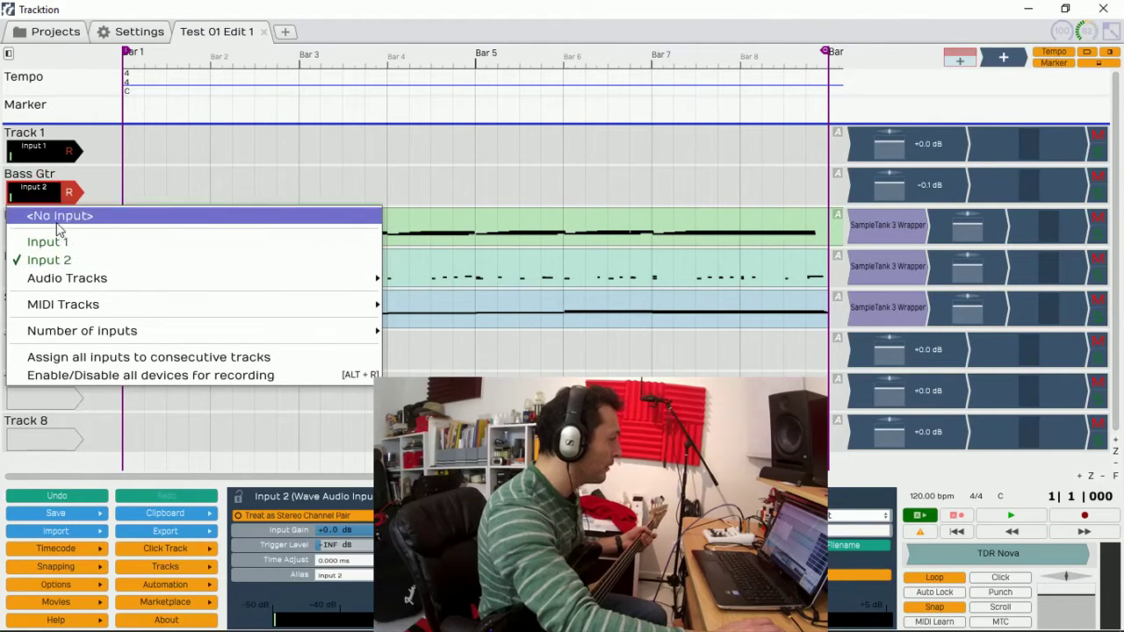
{"action": "left_click", "coordinate": [37, 195]}
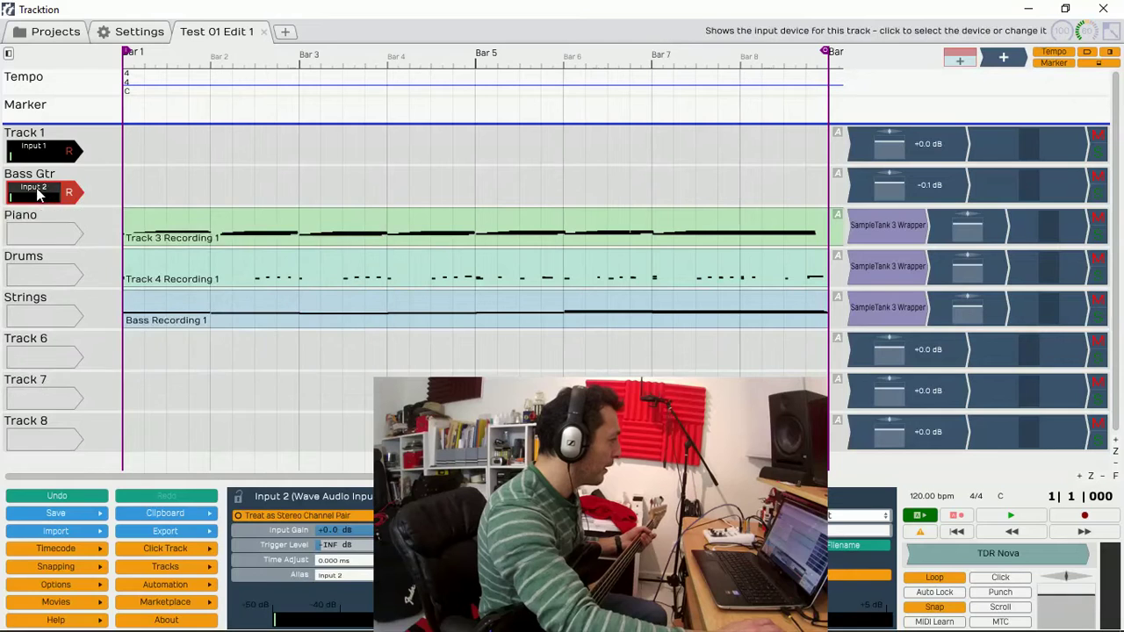
{"action": "left_click", "coordinate": [33, 204]}
{"action": "left_click", "coordinate": [32, 203]}
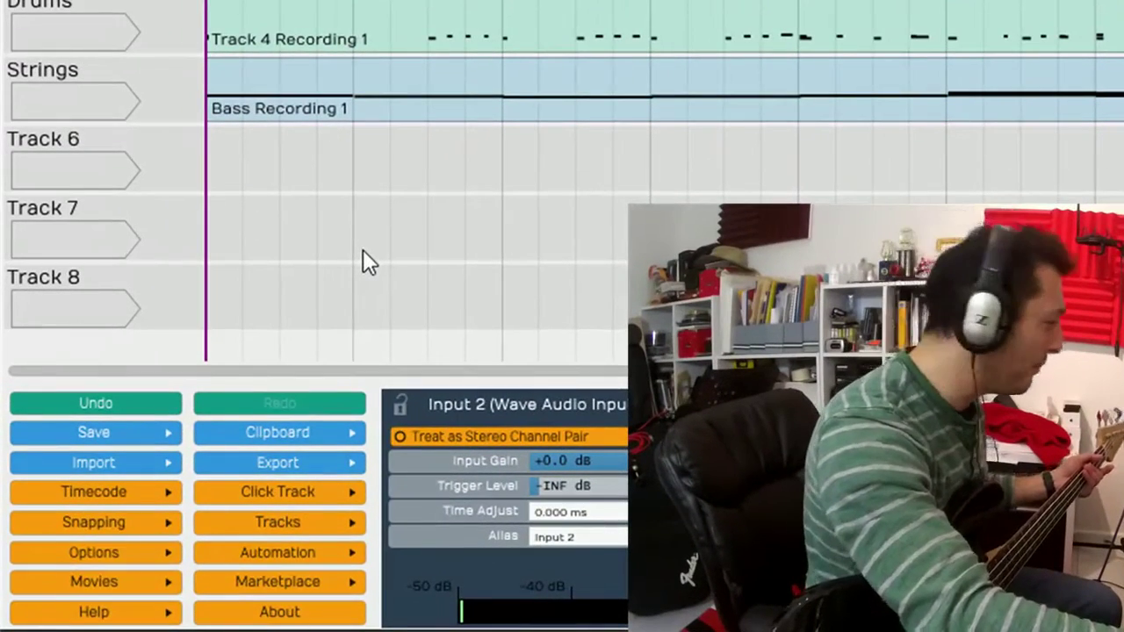
Review the click track options, including the count-in length, output device and click volume
{"action": "left_click", "coordinate": [314, 494]}
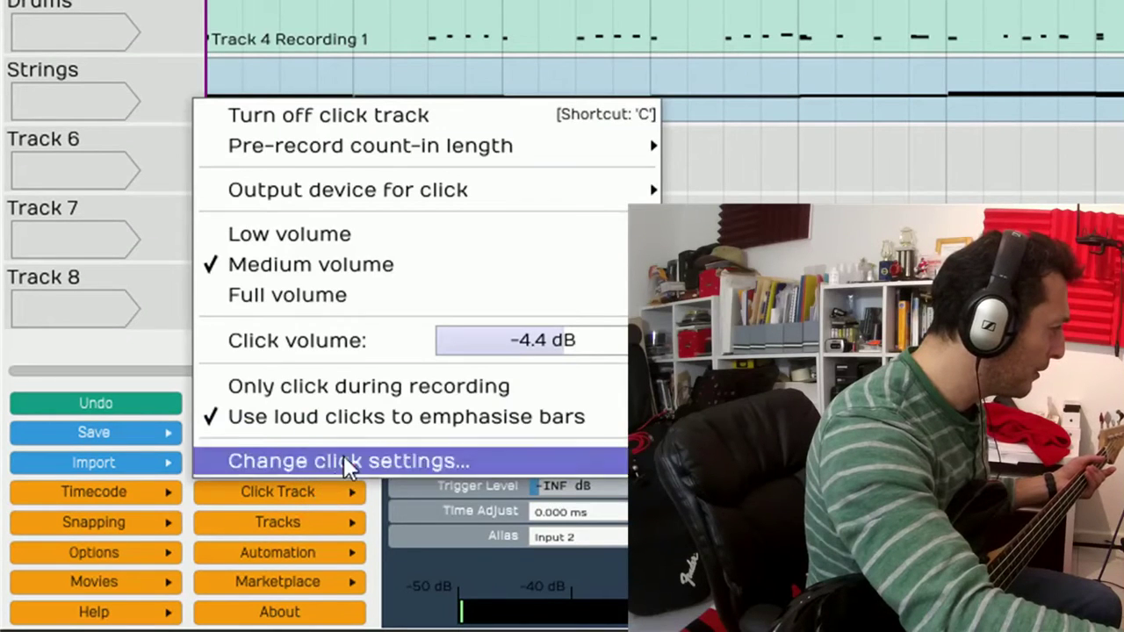
{"action": "mouse_move", "coordinate": [430, 158]}
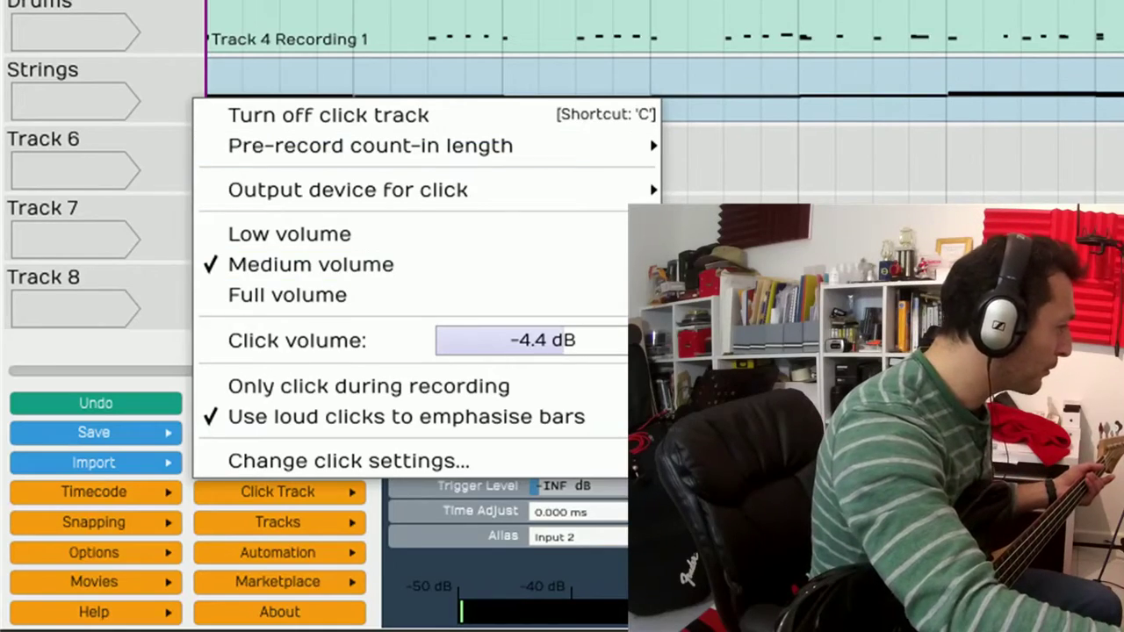
{"action": "key", "text": "Escape"}
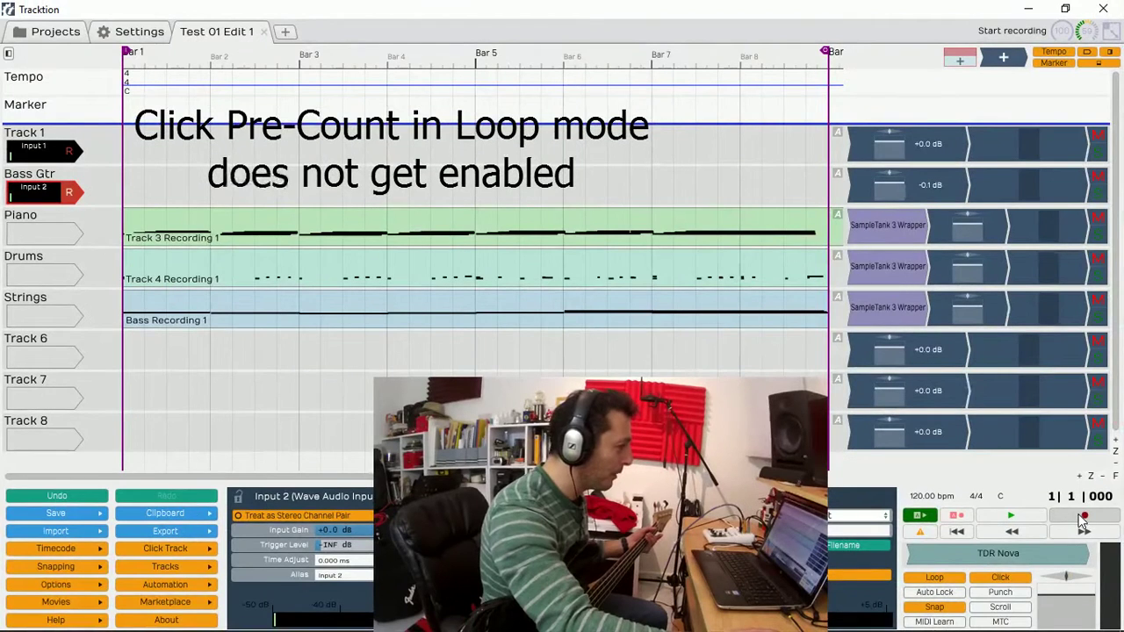
Record looped bass takes on the Bass Gtr track over the bar 1 to 9 loop range and stop recording
{"action": "left_click", "coordinate": [1084, 518]}
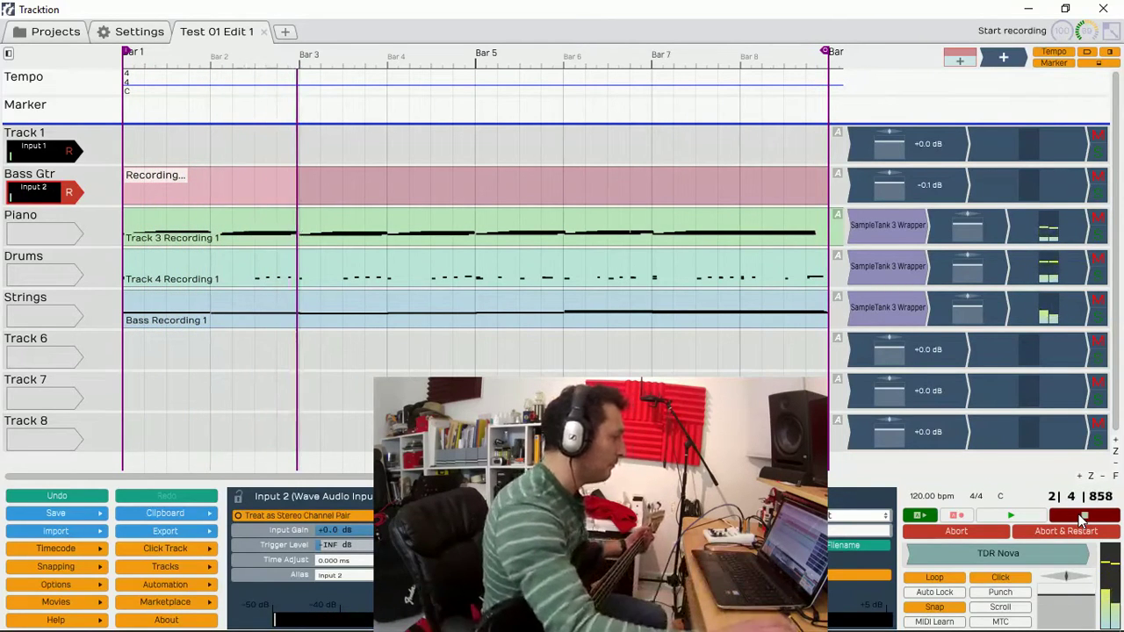
{"action": "left_click", "coordinate": [1082, 519]}
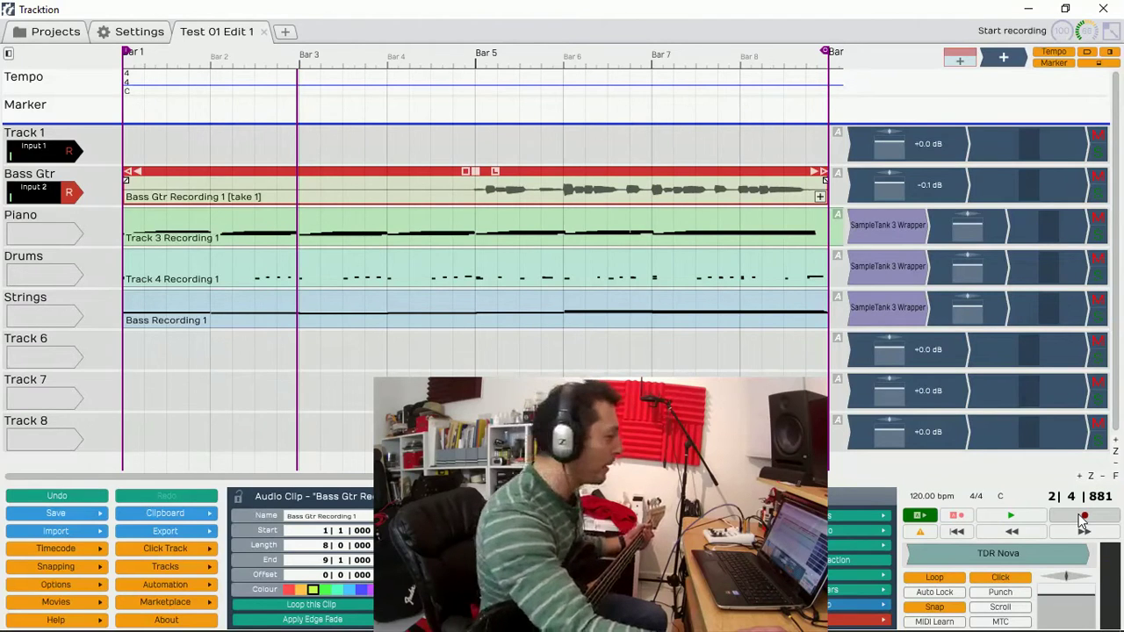
Switch the Bass Gtr clip to take 4 and enlarge the track's height to show its waveform
{"action": "left_click", "coordinate": [508, 275]}
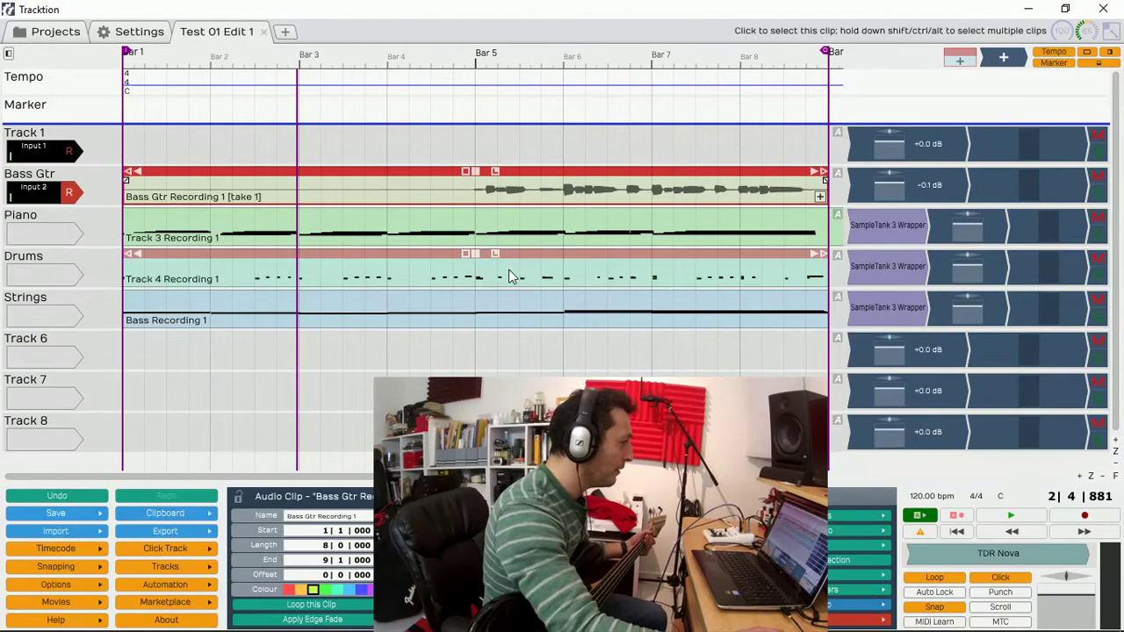
{"action": "scroll", "coordinate": [508, 275], "scroll_direction": "down", "scroll_amount": 1}
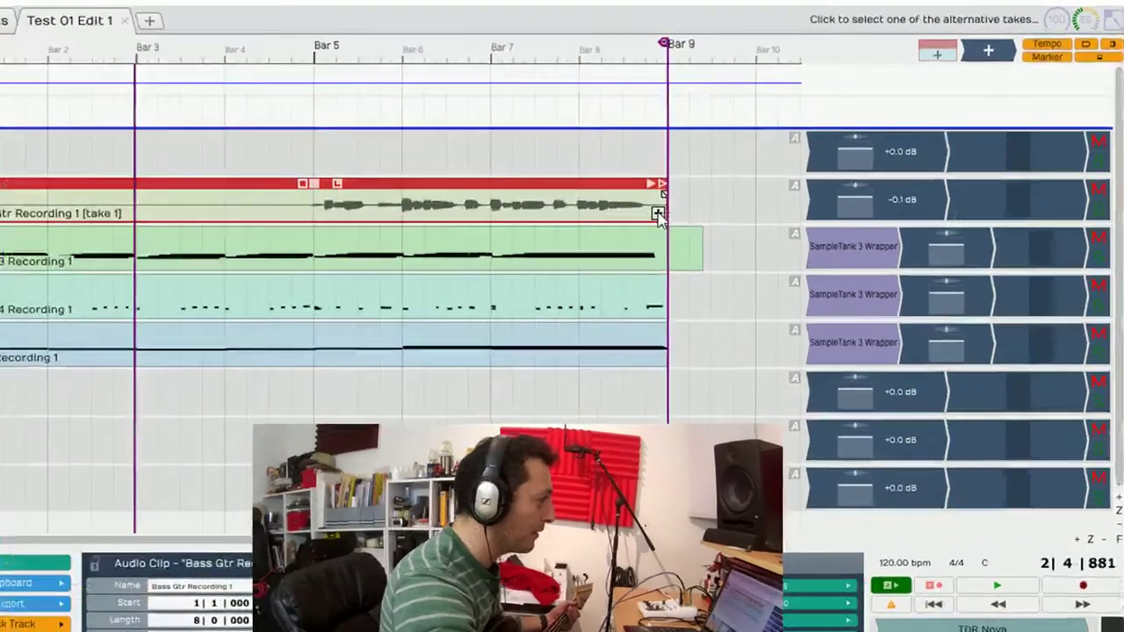
{"action": "left_click", "coordinate": [720, 198]}
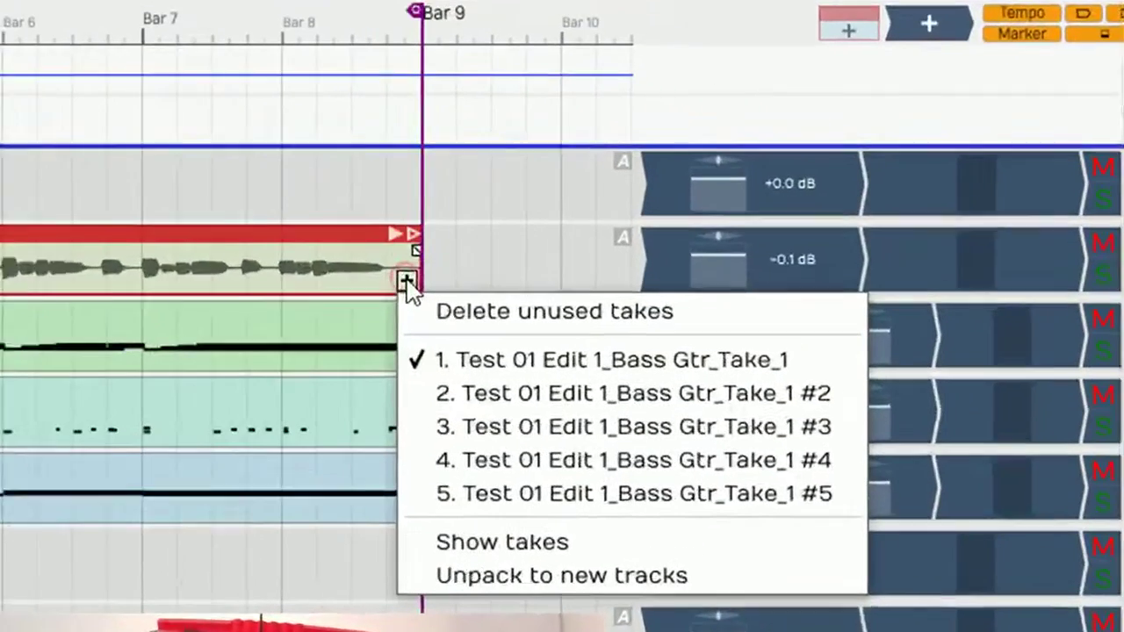
{"action": "left_click", "coordinate": [479, 465]}
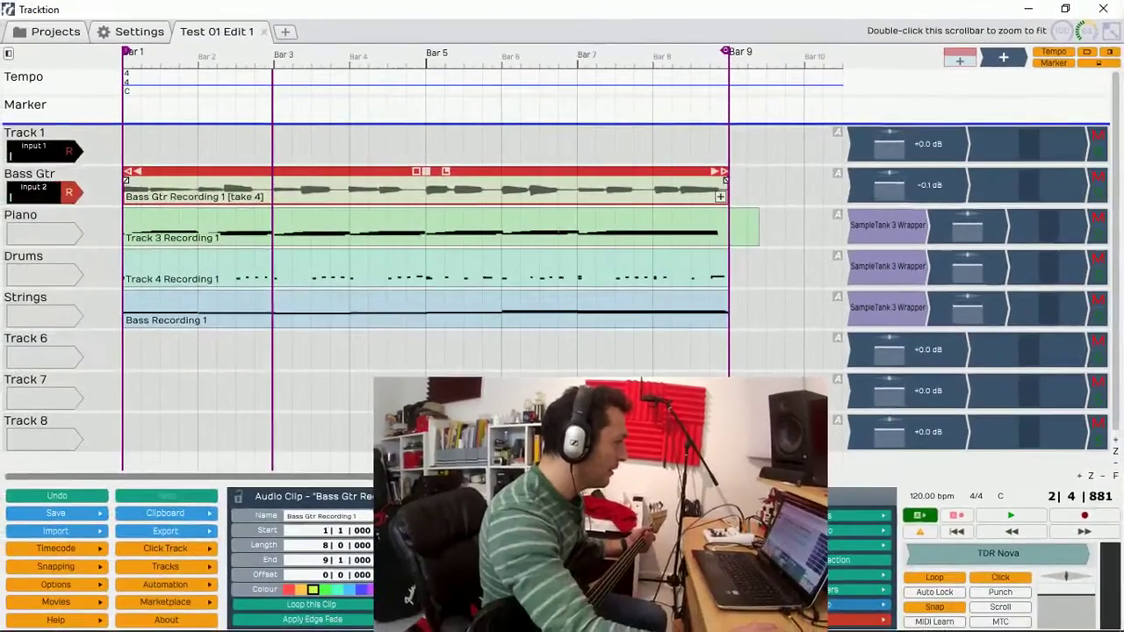
{"action": "left_click_drag", "start_coordinate": [105, 209], "coordinate": [111, 278]}
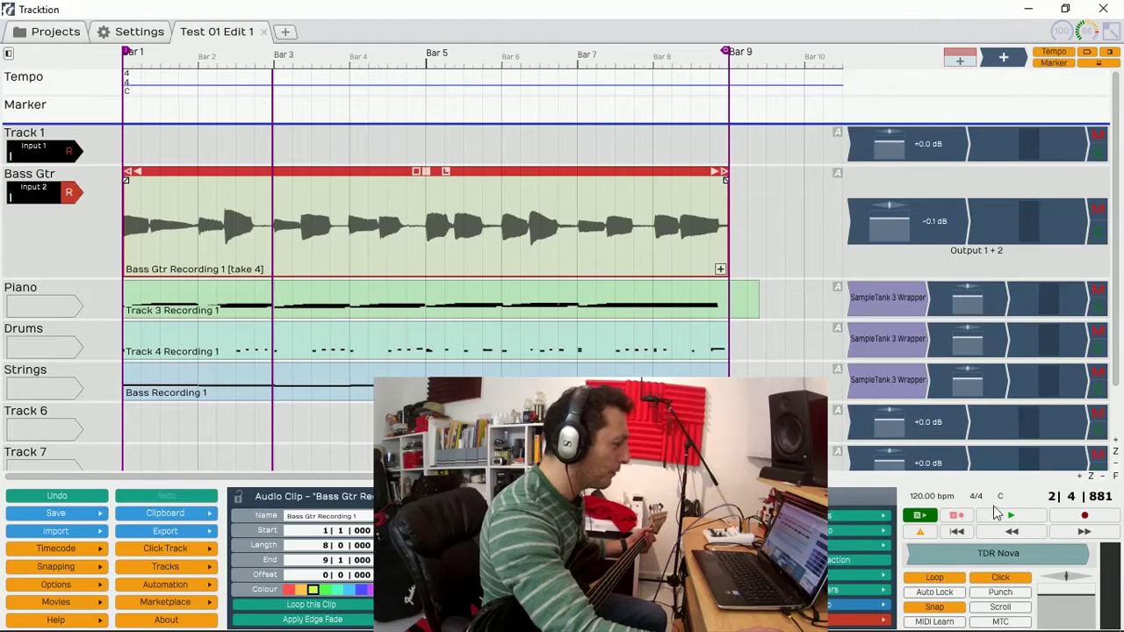
Turn off the click, play back the edit with the Bass Gtr track soloed, and stop playback
{"action": "left_click", "coordinate": [1006, 579]}
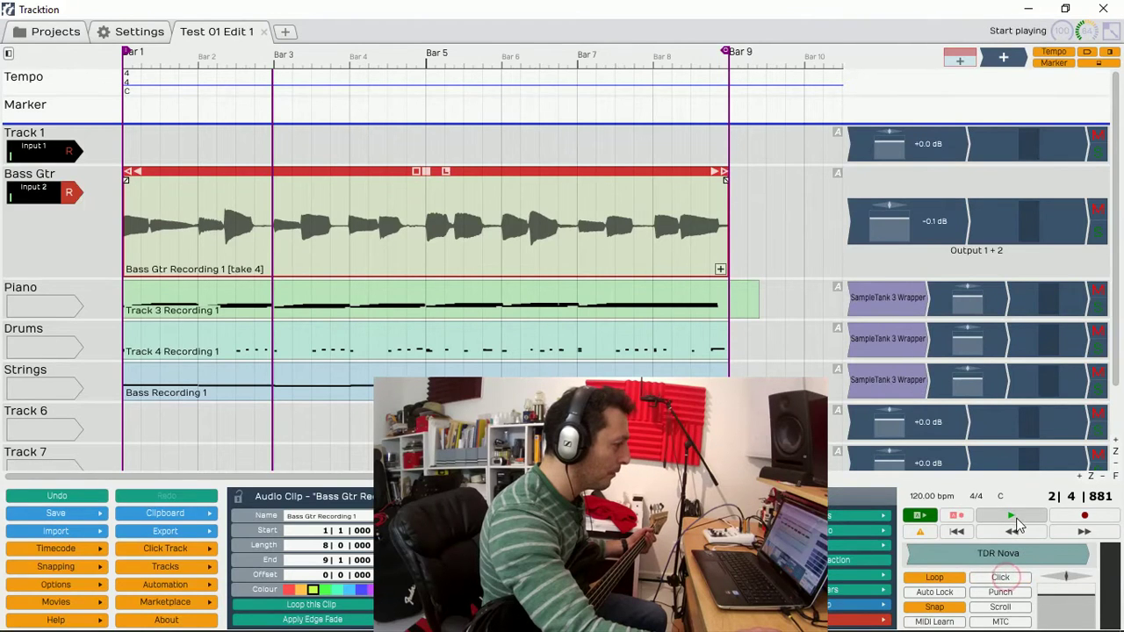
{"action": "left_click", "coordinate": [1015, 518]}
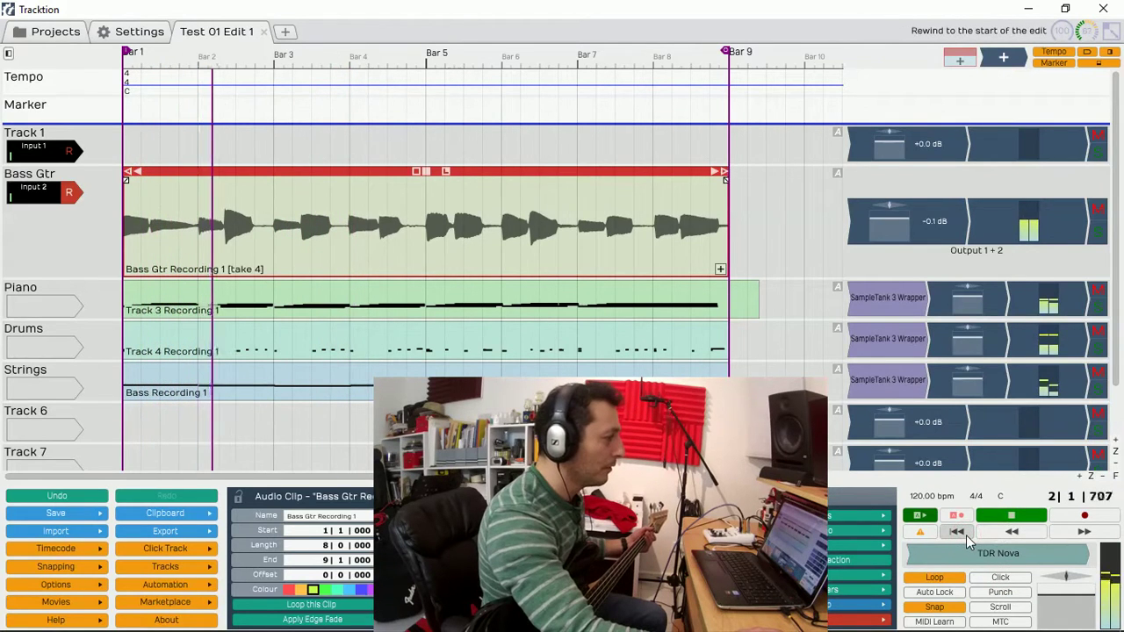
{"action": "left_click", "coordinate": [1098, 234]}
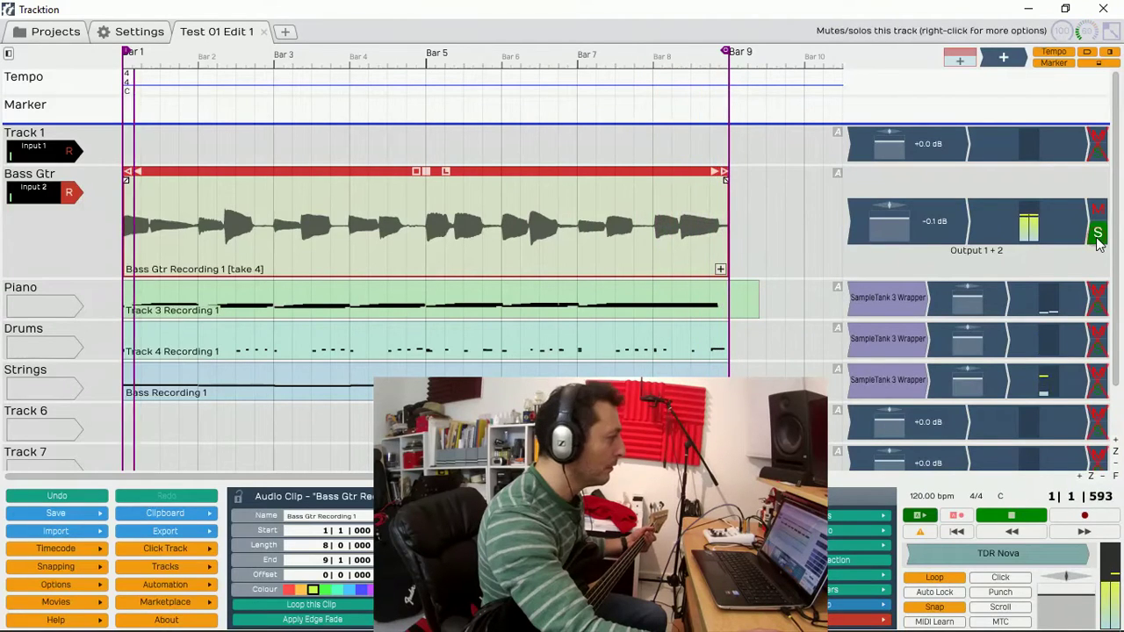
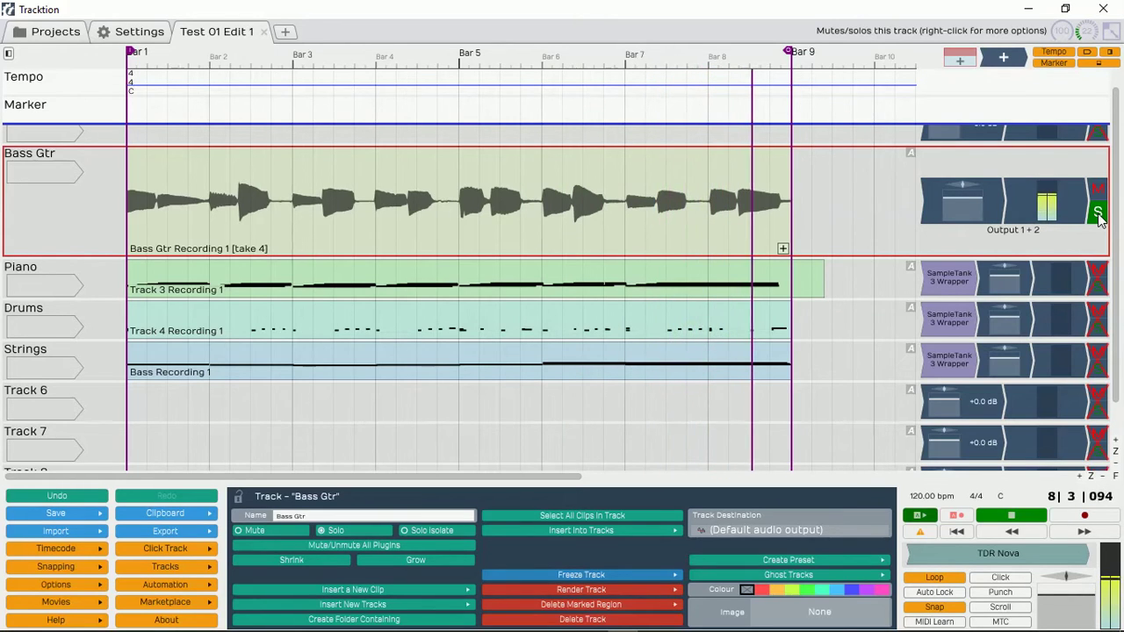
{"action": "key", "text": "space"}
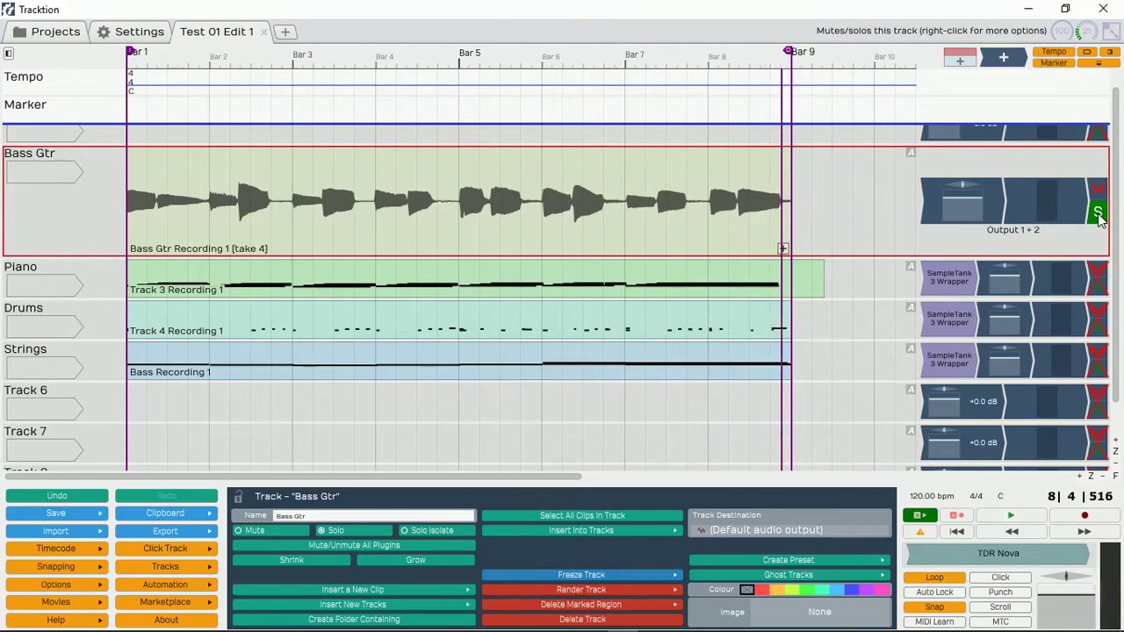
Examine the bass notes' timing against the beat grid from bar 1 through bar 8
{"action": "left_click", "coordinate": [197, 222]}
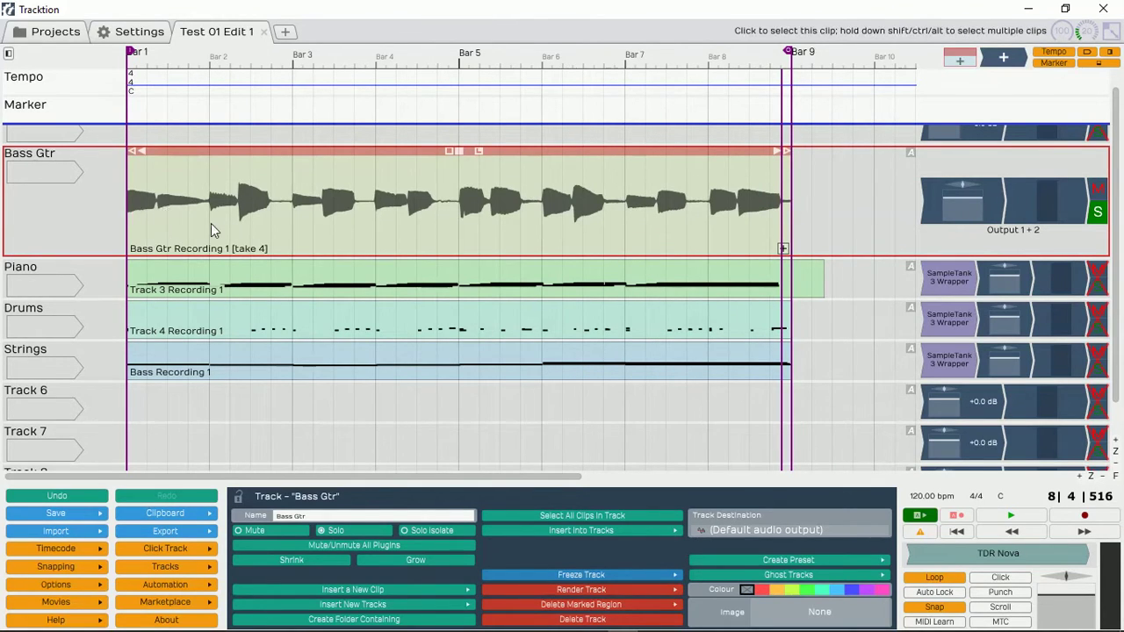
{"action": "scroll", "coordinate": [240, 221], "scroll_direction": "up", "scroll_amount": 8}
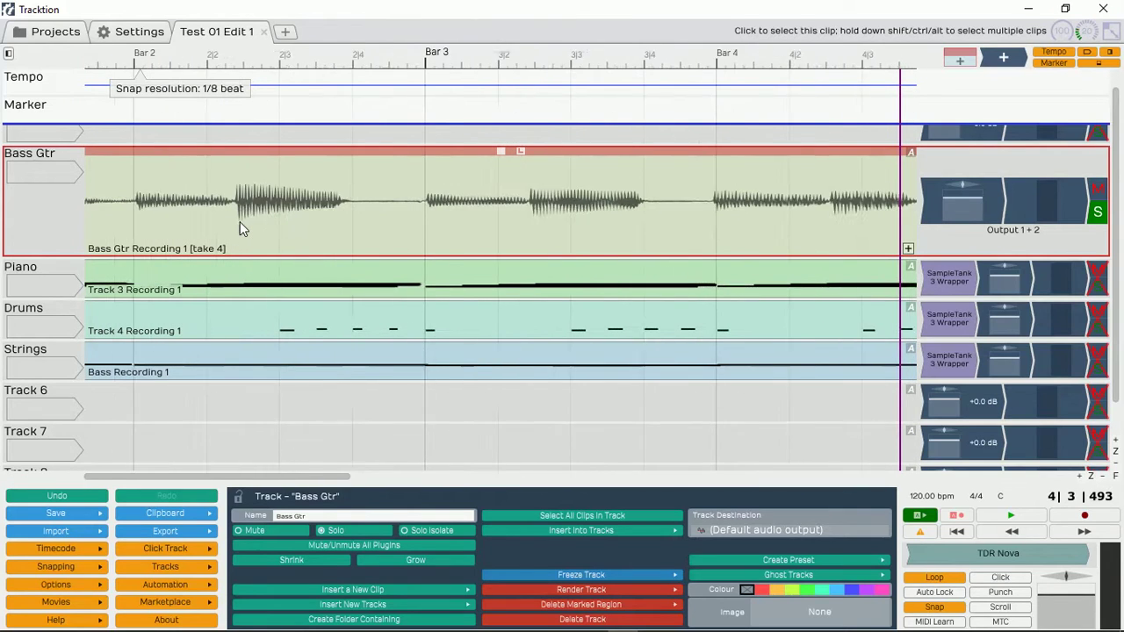
{"action": "scroll", "coordinate": [240, 221], "scroll_direction": "up", "scroll_amount": 4}
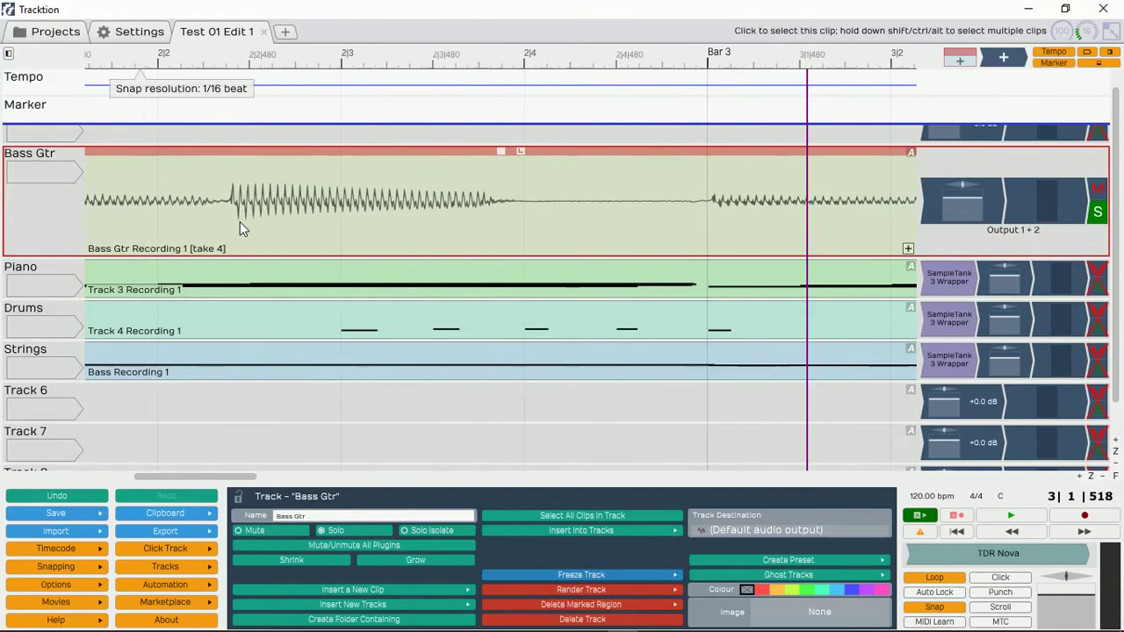
{"action": "left_click_drag", "start_coordinate": [246, 478], "coordinate": [112, 481]}
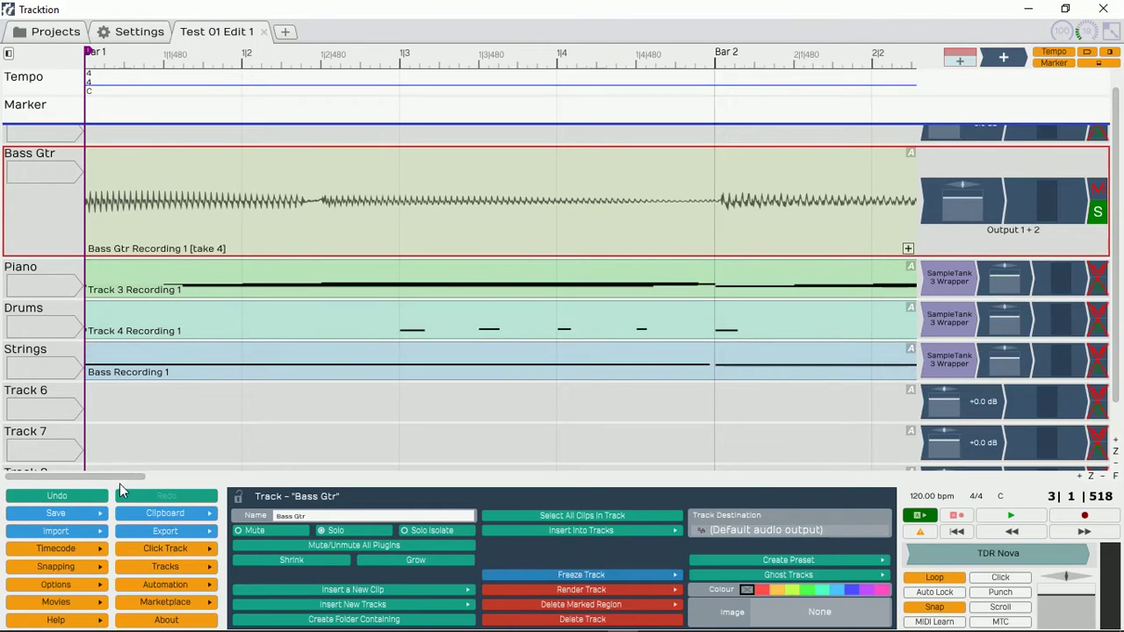
{"action": "left_click_drag", "start_coordinate": [120, 476], "coordinate": [282, 491]}
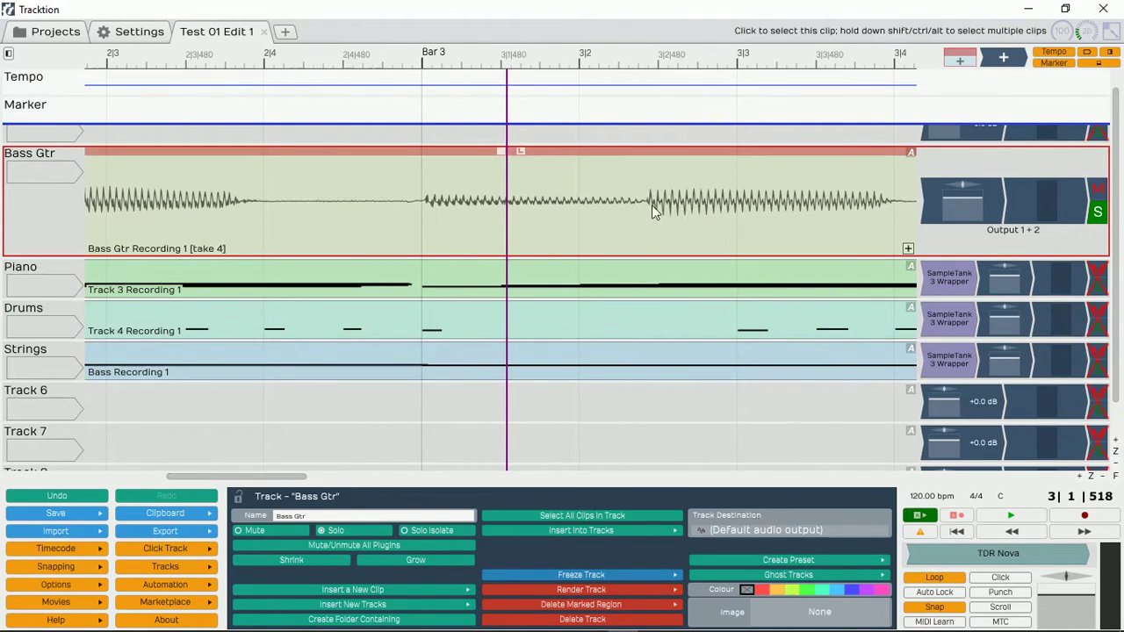
{"action": "left_click_drag", "start_coordinate": [294, 483], "coordinate": [115, 483]}
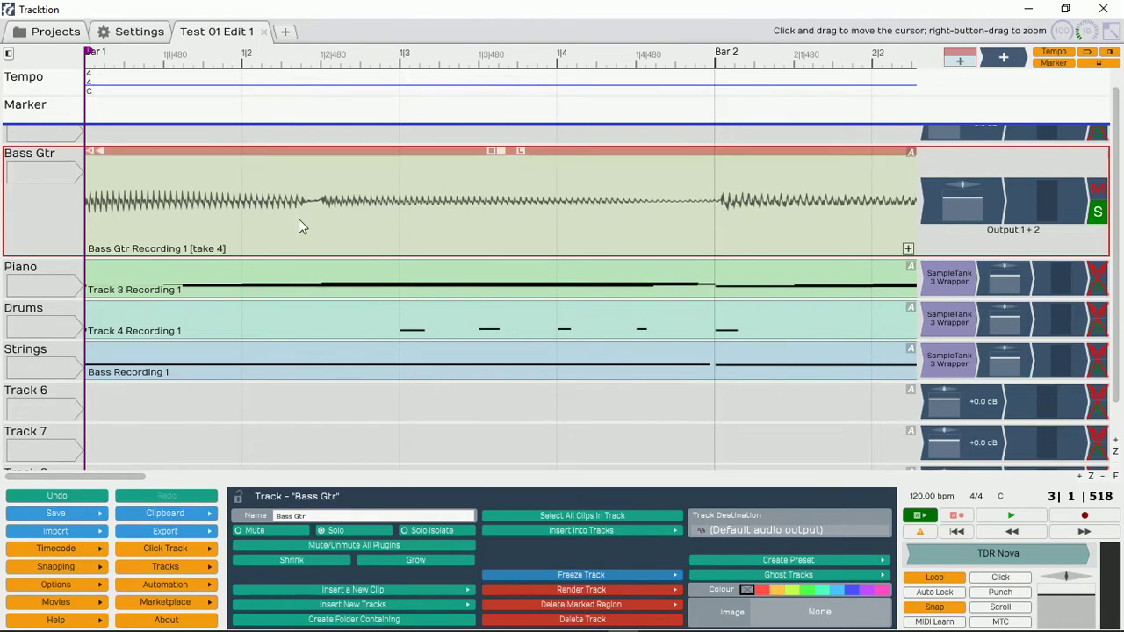
{"action": "left_click_drag", "start_coordinate": [126, 482], "coordinate": [531, 477]}
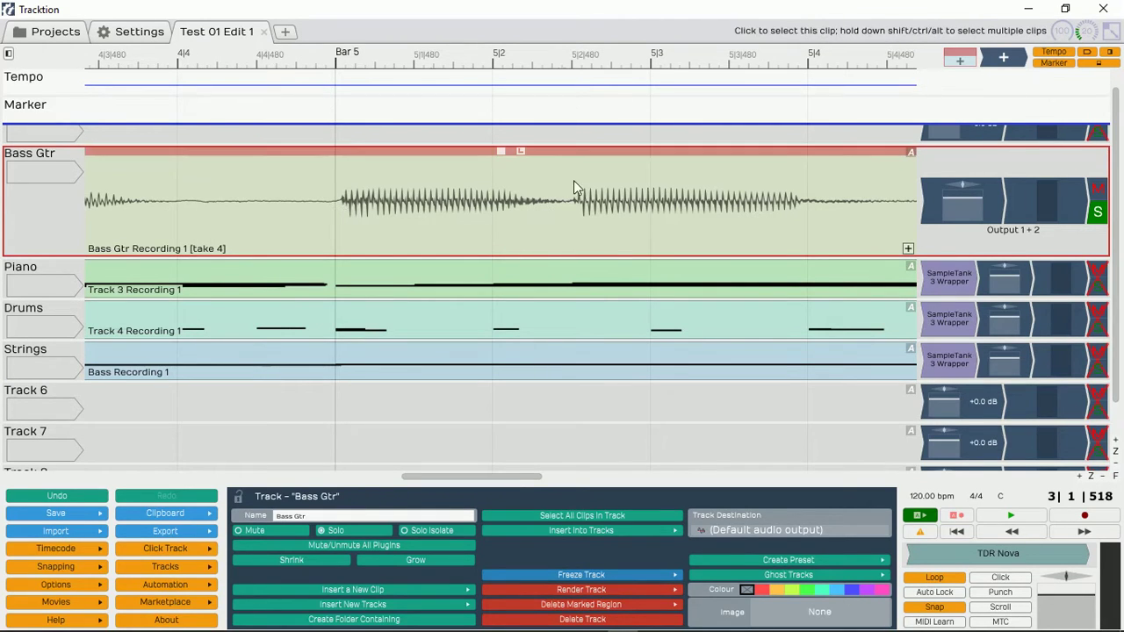
{"action": "left_click_drag", "start_coordinate": [435, 478], "coordinate": [753, 480]}
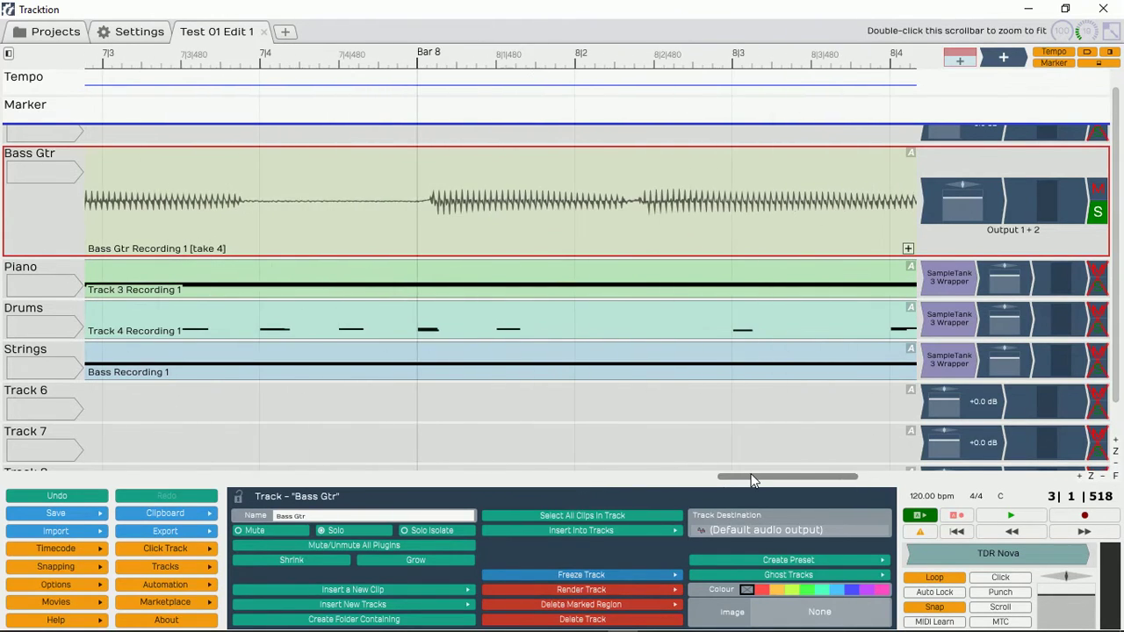
Split the Bass Gtr clip in the silence just before bar 8, at 7|4|667
{"action": "left_click", "coordinate": [391, 184]}
{"action": "left_click", "coordinate": [369, 193]}
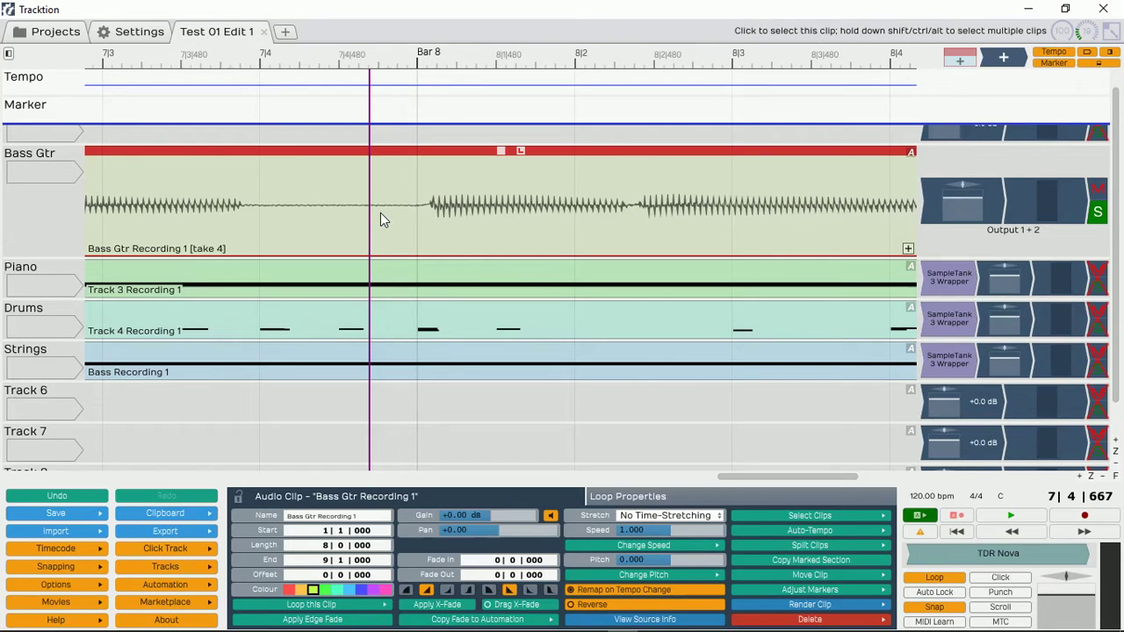
{"action": "key", "text": "s"}
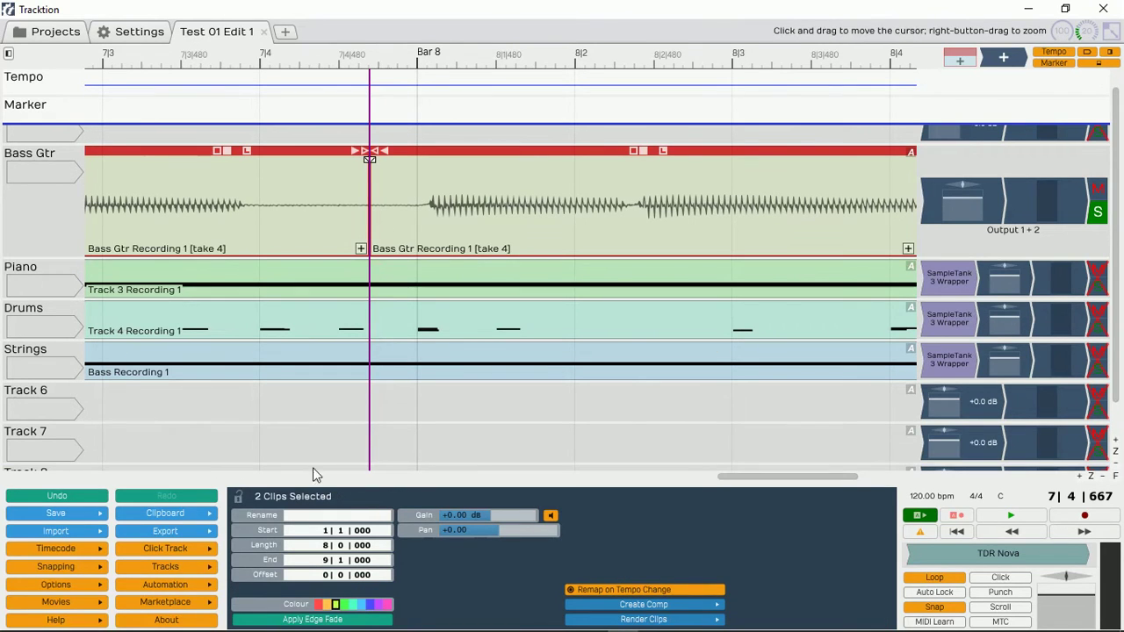
Slip the contents of the clip after the split earlier to align its first note with bar 8, and extend its start back to the split
{"action": "mouse_move", "coordinate": [739, 478]}
{"action": "left_mouse_down"}
{"action": "mouse_move", "coordinate": [795, 483]}
{"action": "mouse_move", "coordinate": [753, 481]}
{"action": "left_mouse_up"}
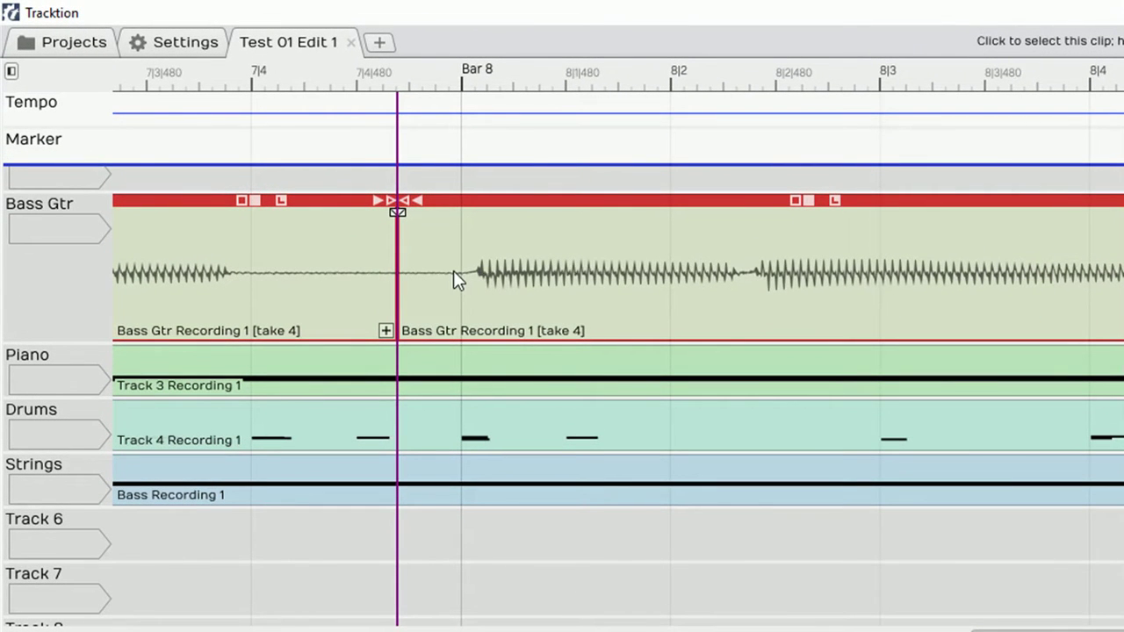
{"action": "left_click", "coordinate": [810, 201]}
{"action": "left_click_drag", "start_coordinate": [810, 200], "coordinate": [808, 200]}
{"action": "left_click", "coordinate": [746, 225]}
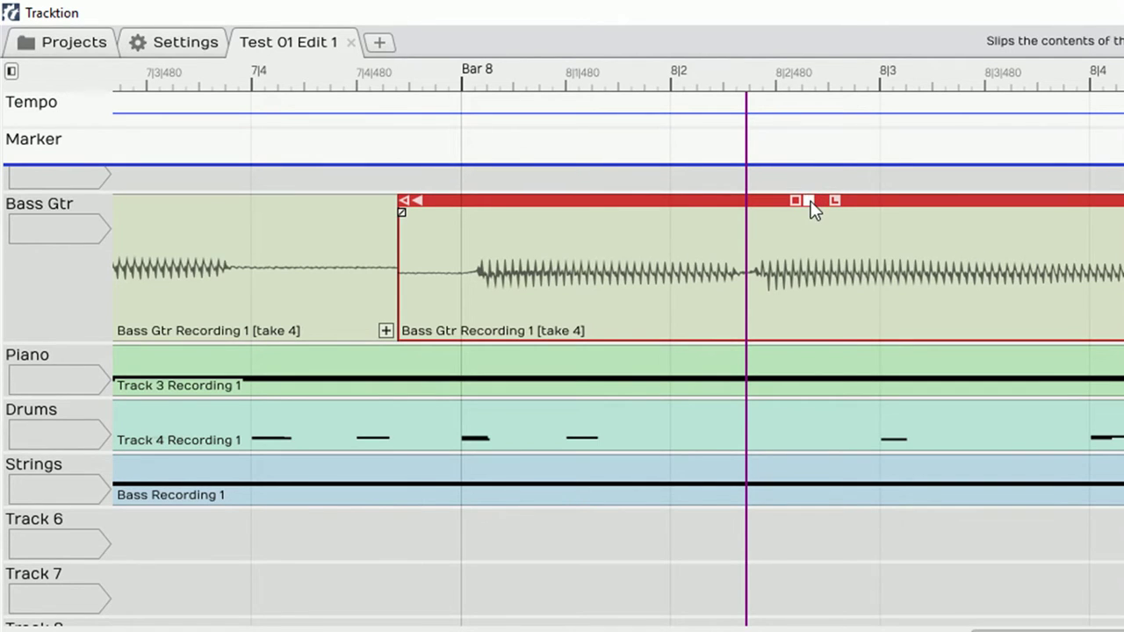
{"action": "left_click_drag", "start_coordinate": [809, 201], "coordinate": [735, 236]}
{"action": "left_click_drag", "start_coordinate": [808, 201], "coordinate": [689, 240]}
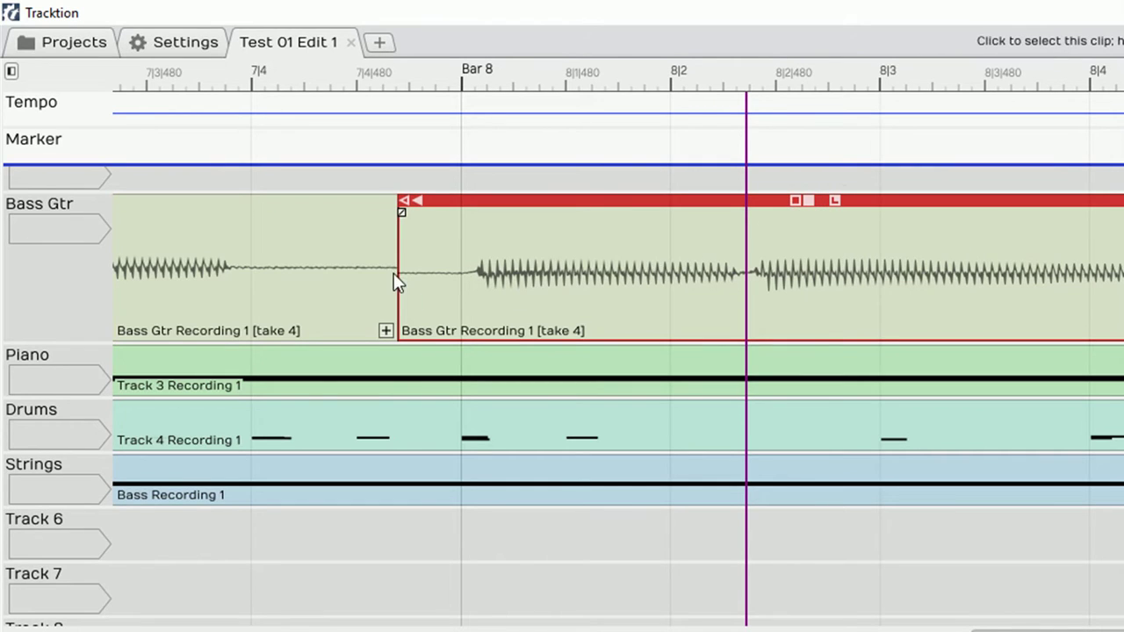
{"action": "left_click_drag", "start_coordinate": [407, 213], "coordinate": [428, 210]}
{"action": "left_click_drag", "start_coordinate": [501, 206], "coordinate": [489, 211]}
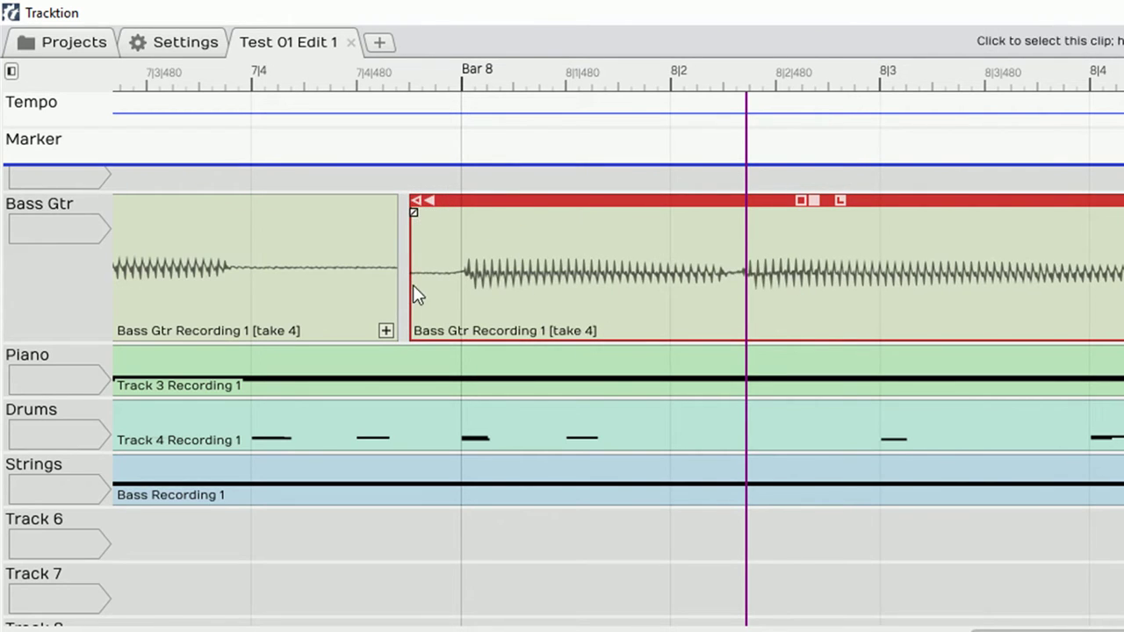
{"action": "mouse_move", "coordinate": [421, 208]}
{"action": "left_mouse_down"}
{"action": "mouse_move", "coordinate": [413, 202]}
{"action": "mouse_move", "coordinate": [417, 211]}
{"action": "left_mouse_up"}
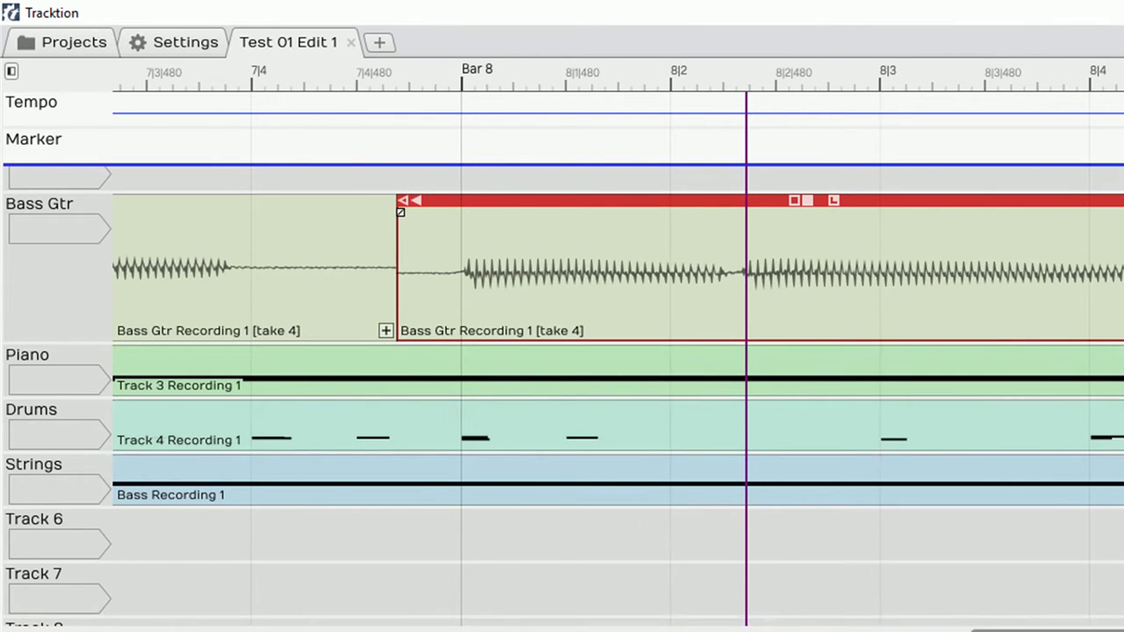
{"action": "scroll", "coordinate": [1014, 619], "scroll_direction": "left", "scroll_amount": 10}
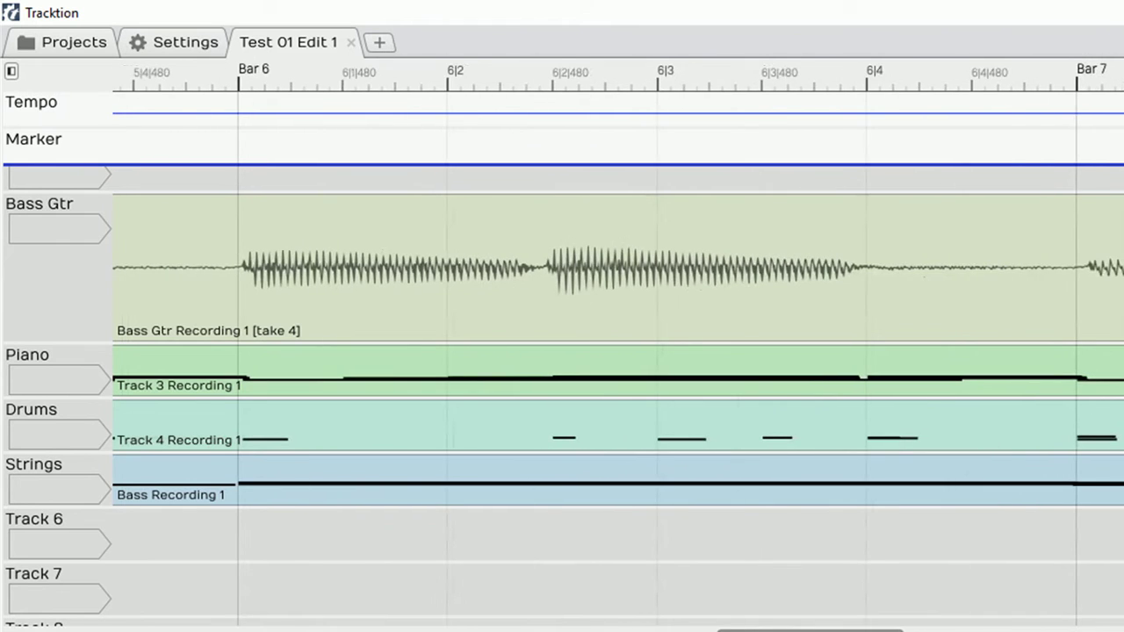
Split the Bass Gtr clip in the silence just before bar 5, at 4|4|838
{"action": "scroll", "coordinate": [572, 626], "scroll_direction": "left", "scroll_amount": 7}
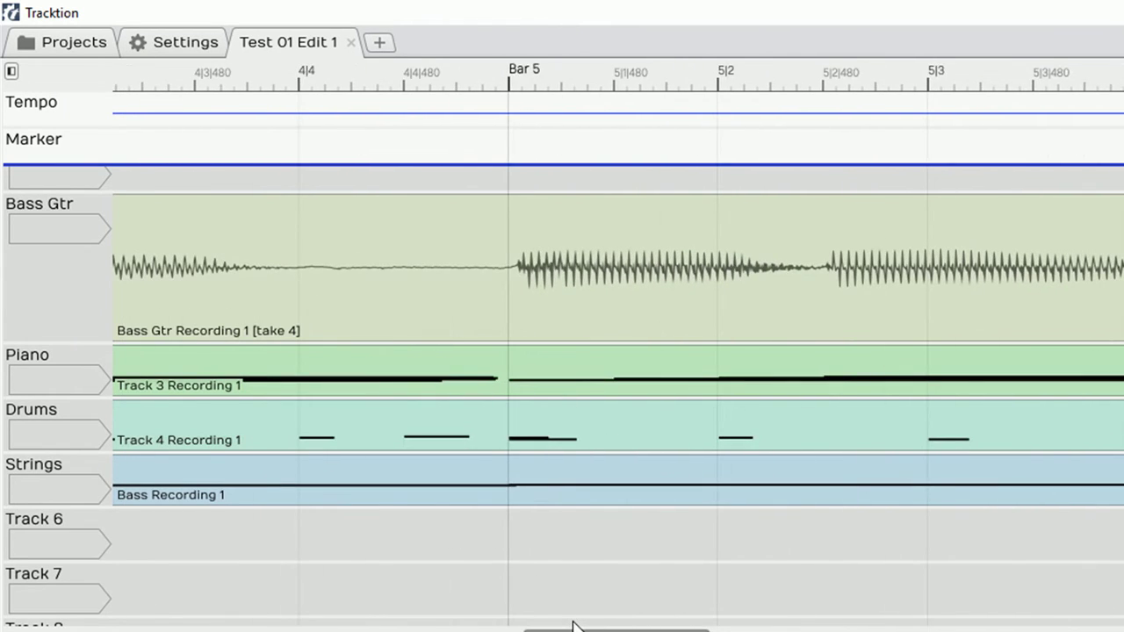
{"action": "left_click_drag", "start_coordinate": [572, 625], "coordinate": [560, 625]}
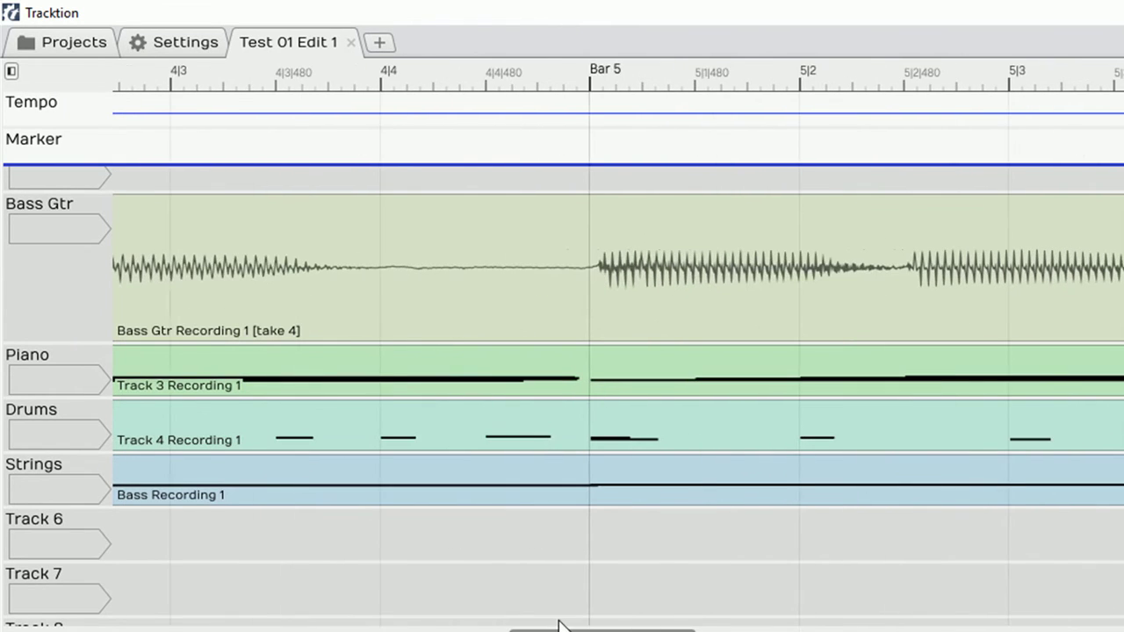
{"action": "left_click", "coordinate": [530, 270]}
{"action": "left_click", "coordinate": [545, 263]}
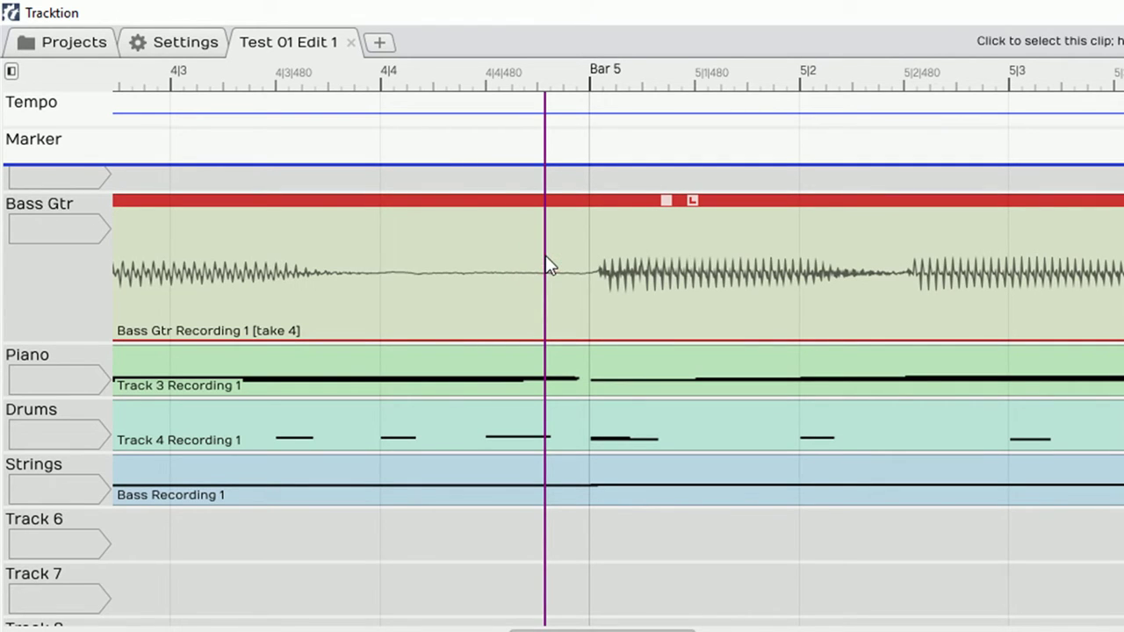
{"action": "left_click", "coordinate": [564, 267]}
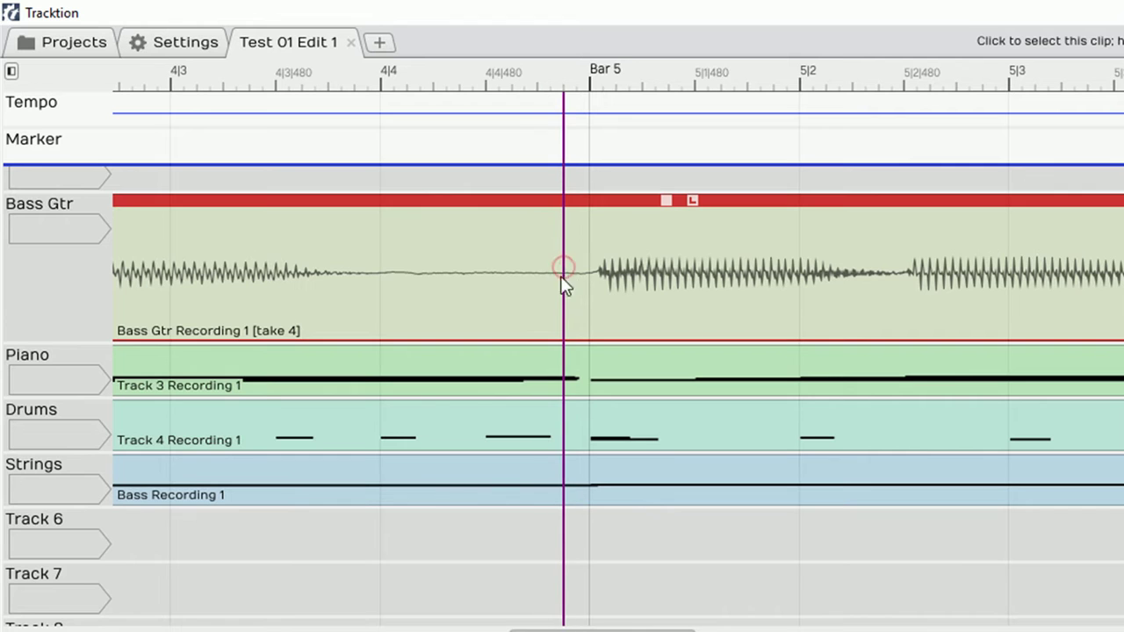
{"action": "key", "text": "s"}
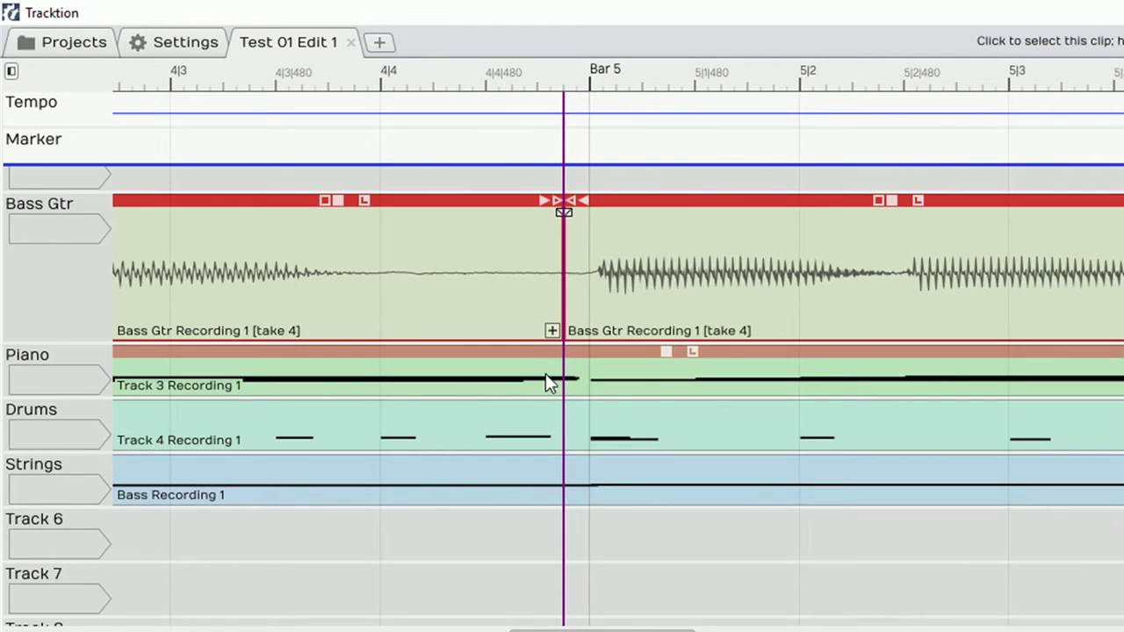
Split the Bass Gtr clip again in the silence just before bar 6
{"action": "left_click_drag", "start_coordinate": [562, 628], "coordinate": [637, 629]}
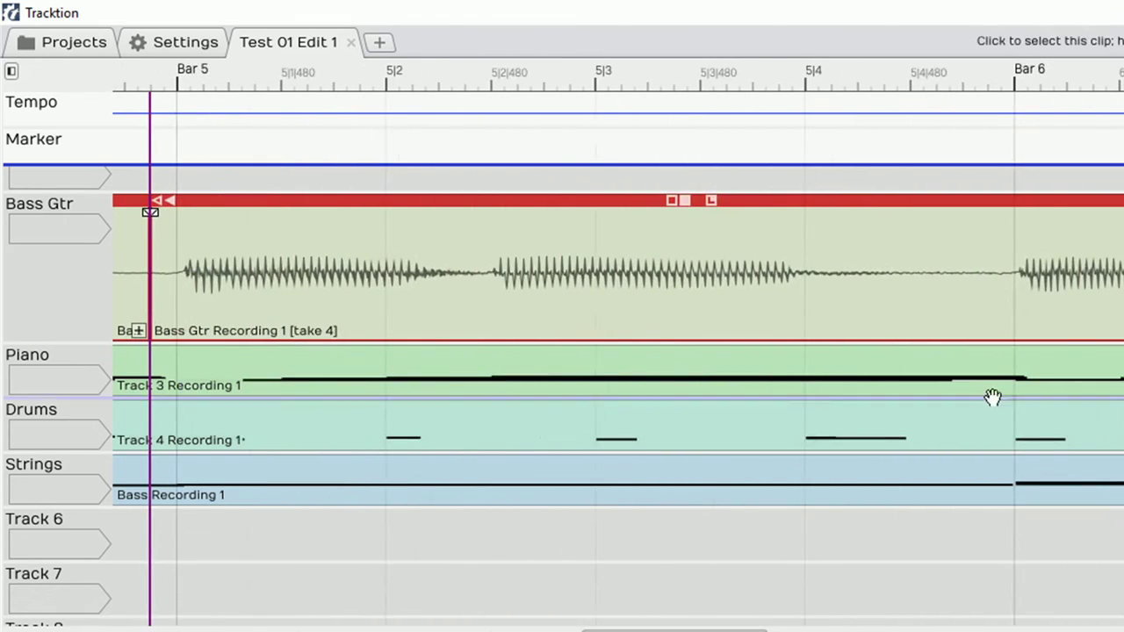
{"action": "left_click", "coordinate": [1008, 296]}
{"action": "key", "text": "s"}
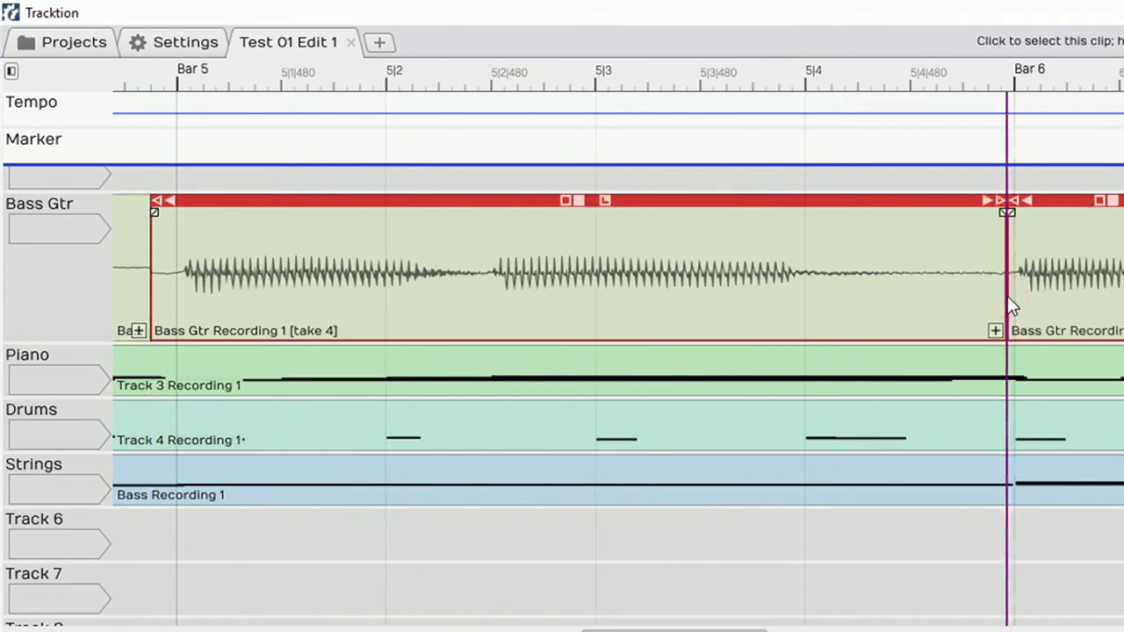
Slip the contents of the bar 5 clip earlier to align its first note with the start of bar 5
{"action": "left_click", "coordinate": [708, 201]}
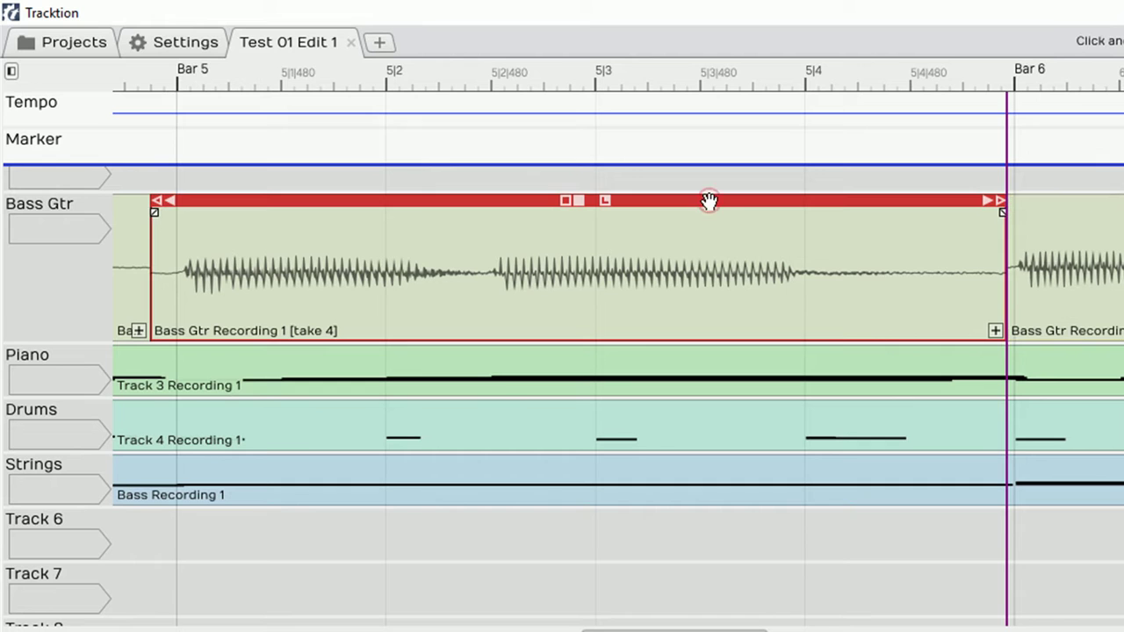
{"action": "left_click_drag", "start_coordinate": [765, 628], "coordinate": [730, 629]}
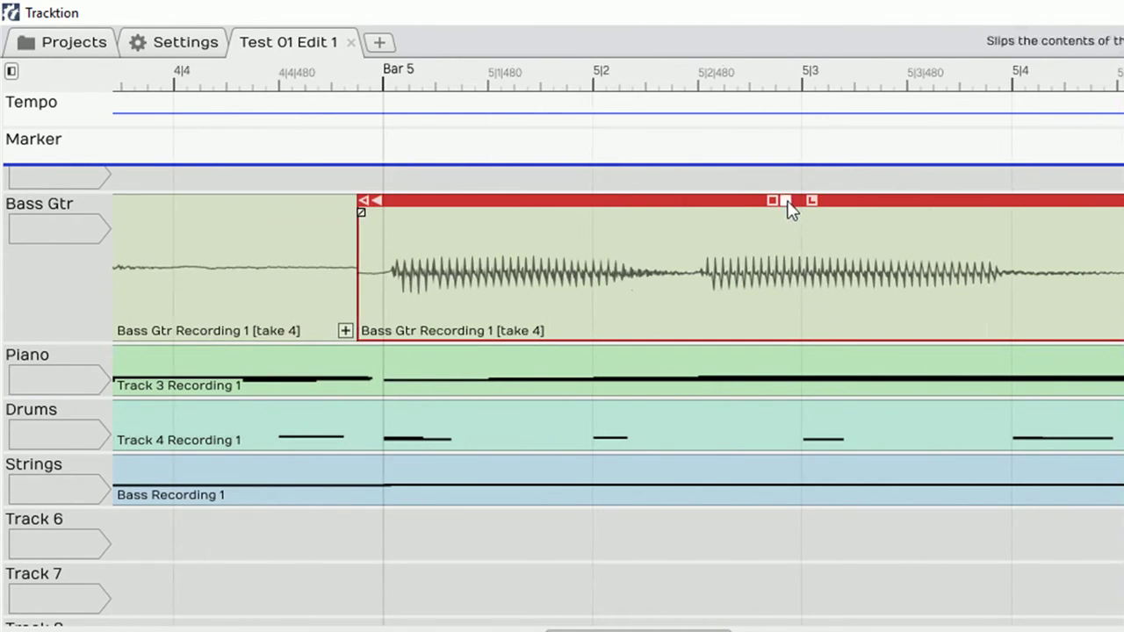
{"action": "left_click_drag", "start_coordinate": [788, 203], "coordinate": [693, 201]}
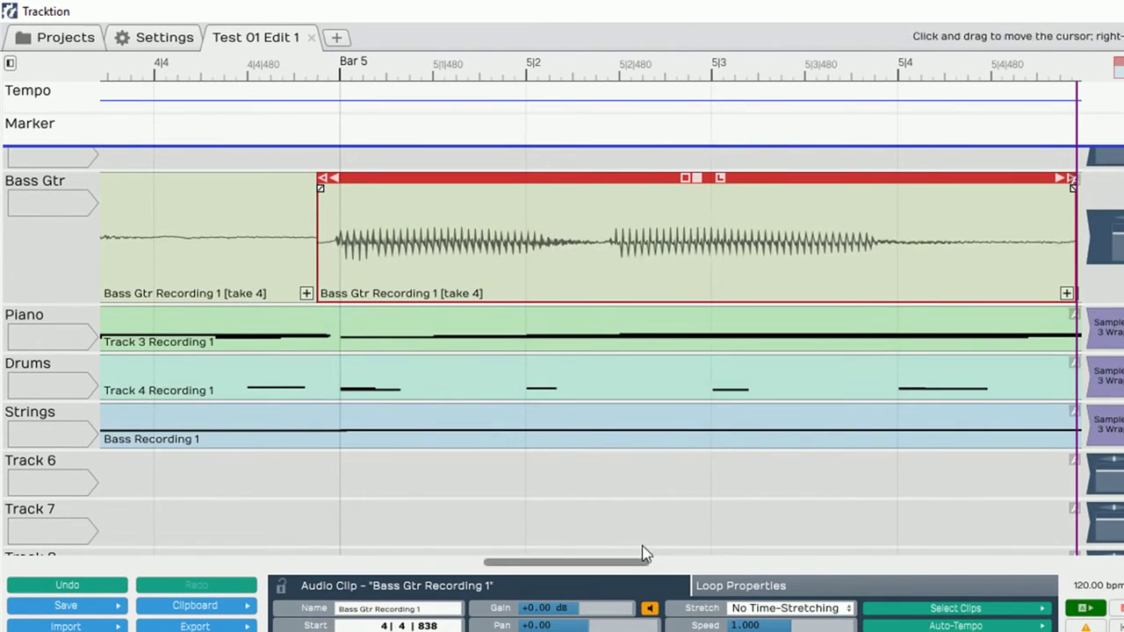
{"action": "left_click_drag", "start_coordinate": [638, 562], "coordinate": [648, 566]}
{"action": "left_click_drag", "start_coordinate": [651, 186], "coordinate": [650, 211]}
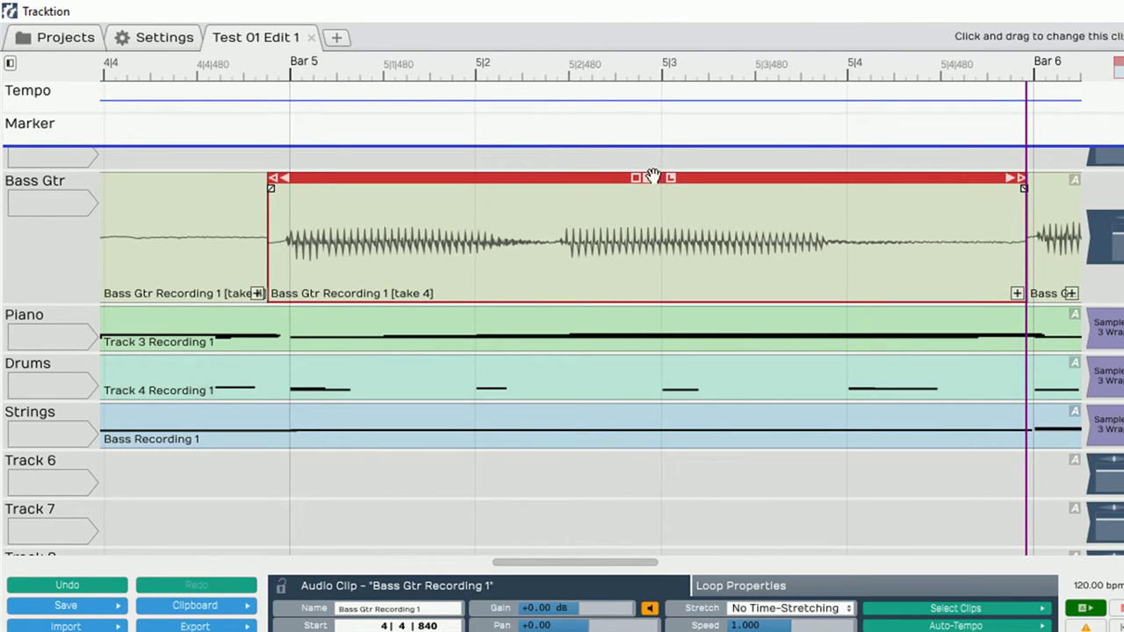
{"action": "left_click_drag", "start_coordinate": [650, 184], "coordinate": [652, 235]}
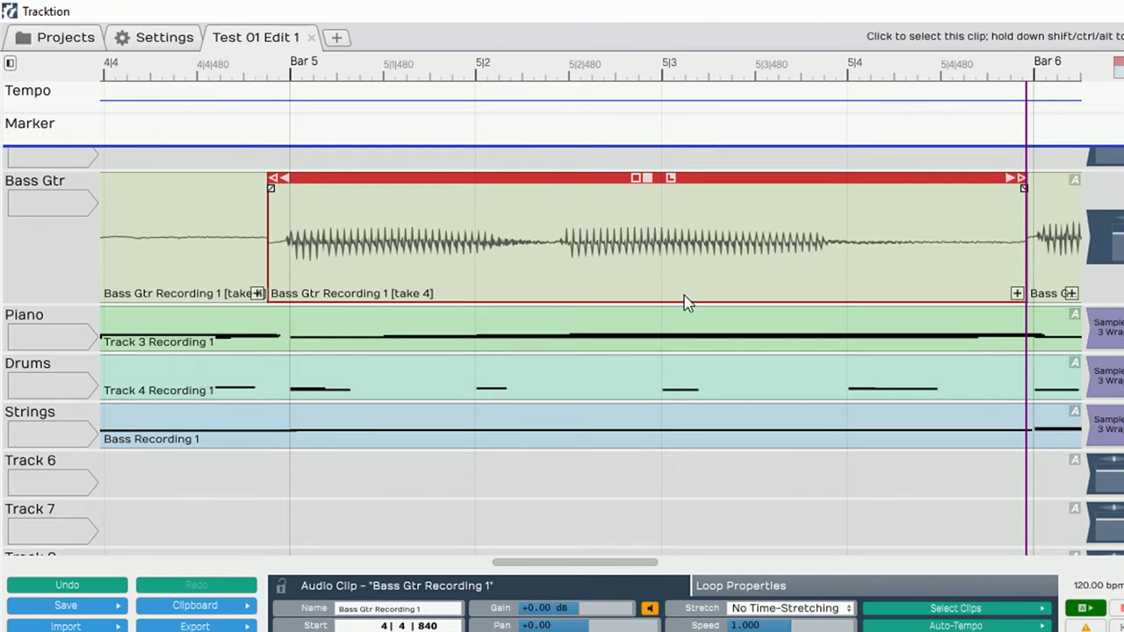
Split the Bass Gtr clip just before bar 4, at 3|4|841, and slip the following clip's contents later to align its first note with bar 4
{"action": "left_click_drag", "start_coordinate": [550, 566], "coordinate": [582, 572]}
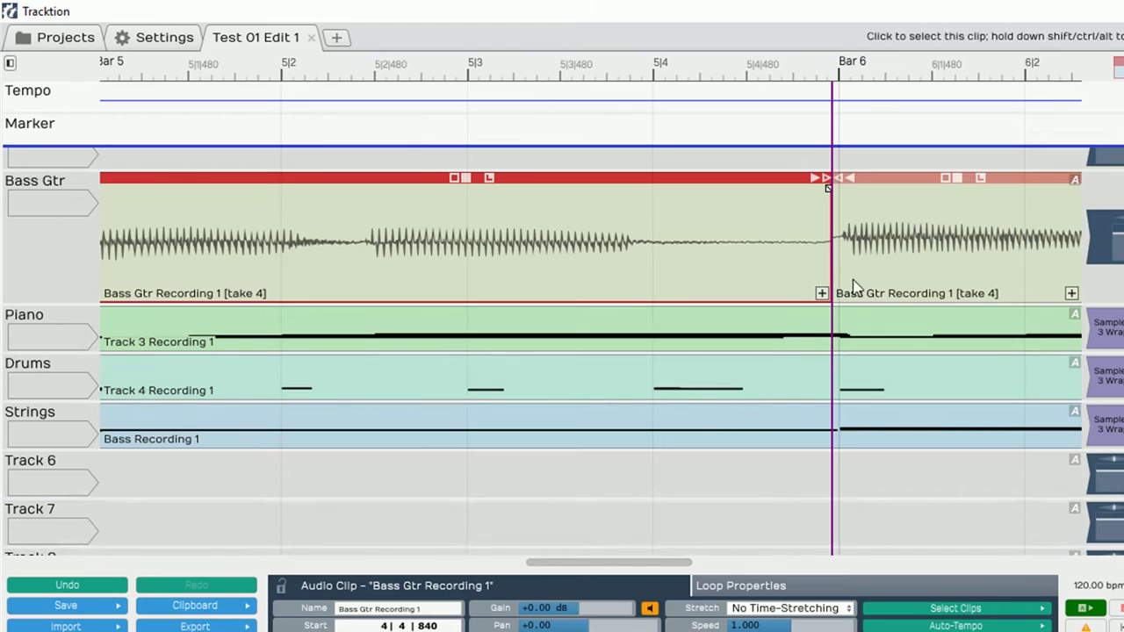
{"action": "left_click_drag", "start_coordinate": [644, 572], "coordinate": [444, 561]}
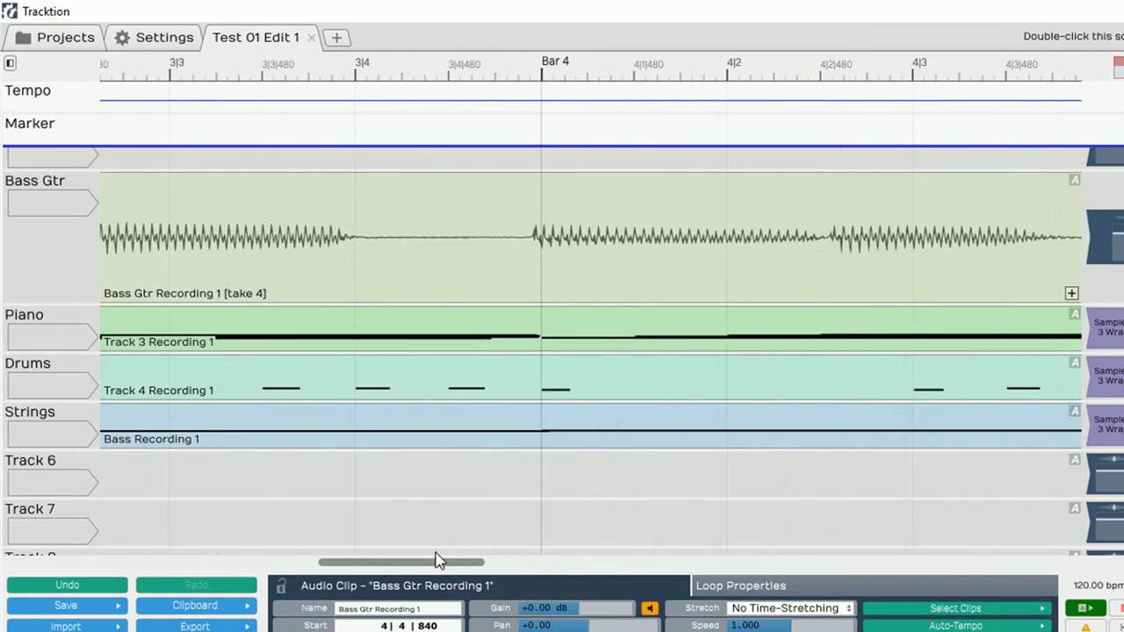
{"action": "left_click", "coordinate": [554, 280]}
{"action": "left_click", "coordinate": [519, 253]}
{"action": "key", "text": "s"}
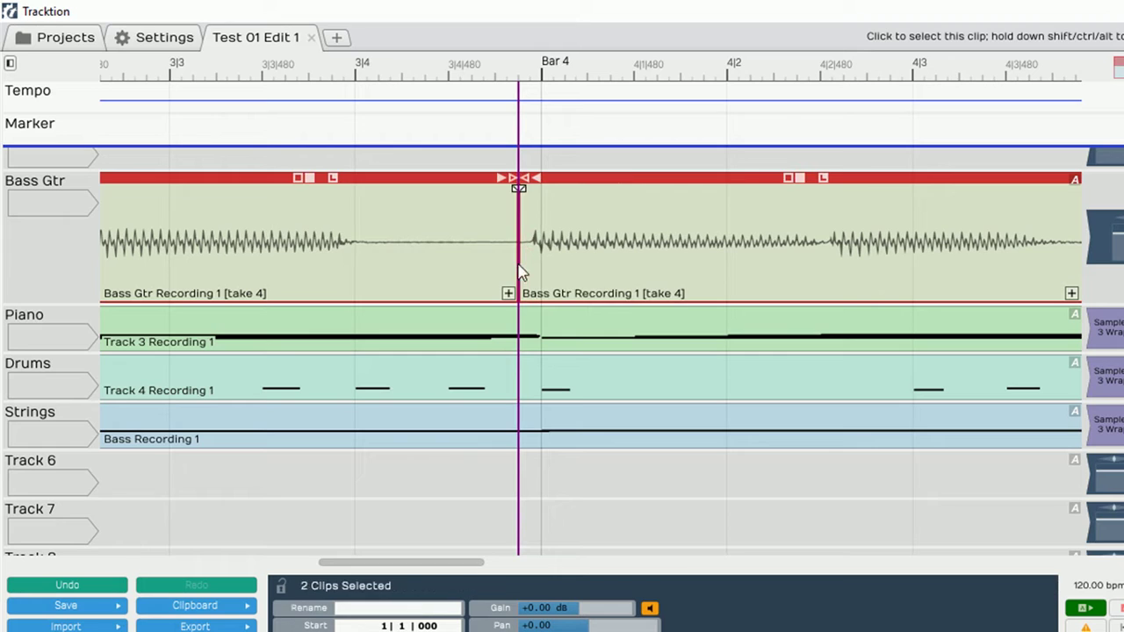
{"action": "left_click", "coordinate": [667, 180]}
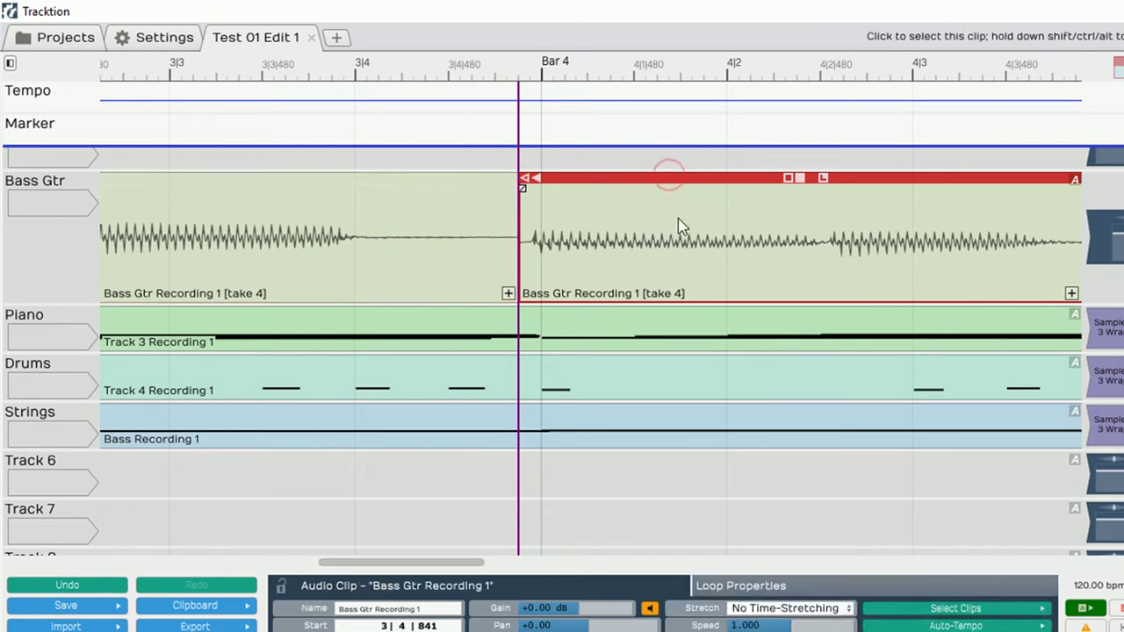
{"action": "left_click_drag", "start_coordinate": [804, 184], "coordinate": [815, 190]}
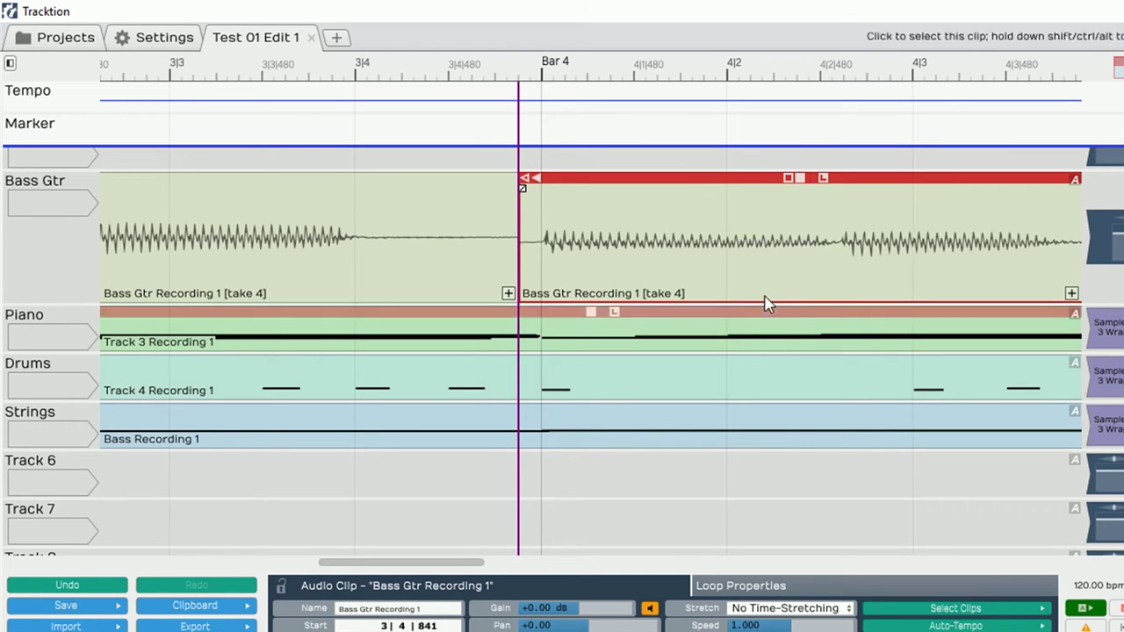
Rewind to the start of the edit, turn off solo on the Bass Gtr track, and play the full mix through bar 8
{"action": "left_click_drag", "start_coordinate": [479, 563], "coordinate": [506, 575]}
{"action": "left_click_drag", "start_coordinate": [389, 566], "coordinate": [159, 552]}
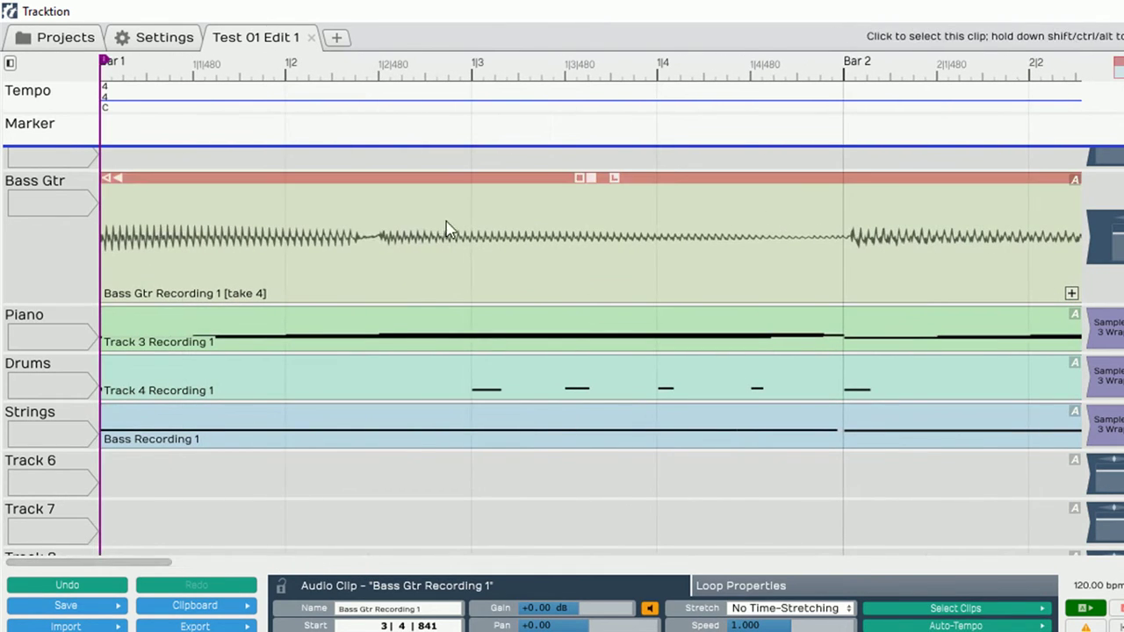
{"action": "scroll", "coordinate": [529, 258], "scroll_direction": "down", "scroll_amount": 5}
{"action": "scroll", "coordinate": [522, 266], "scroll_direction": "down", "scroll_amount": 4}
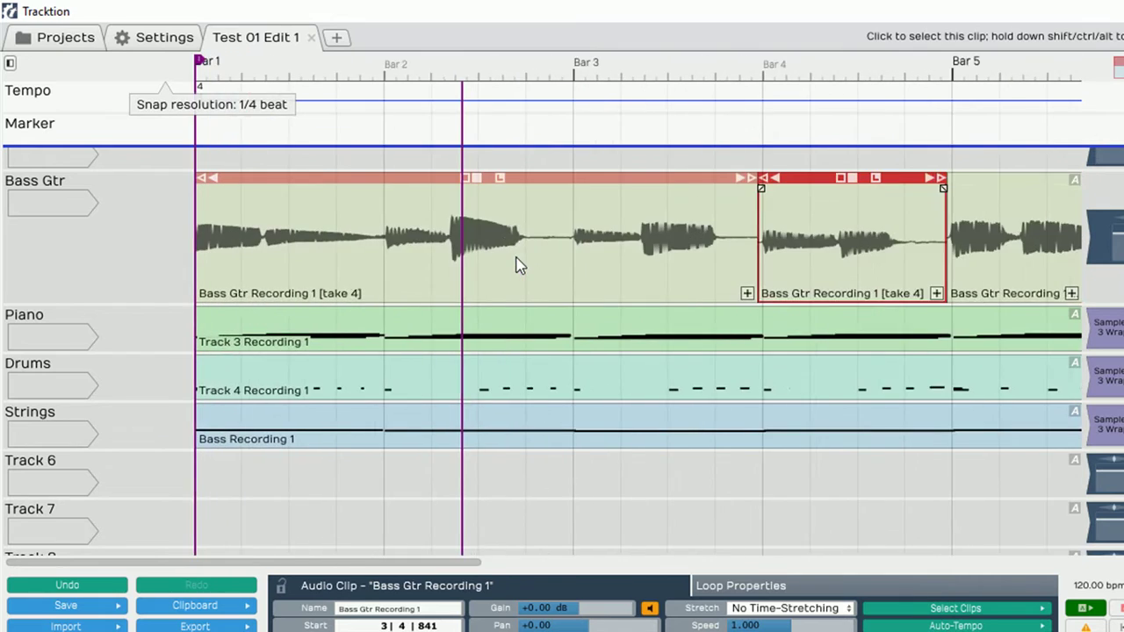
{"action": "scroll", "coordinate": [516, 266], "scroll_direction": "down", "scroll_amount": 4}
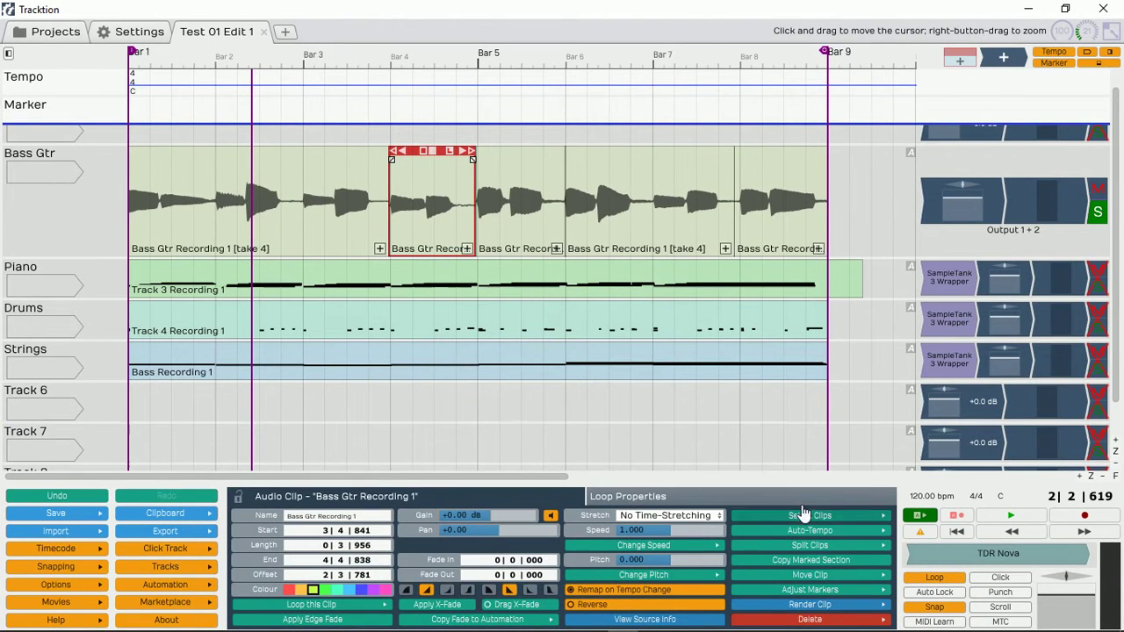
{"action": "left_click", "coordinate": [955, 533]}
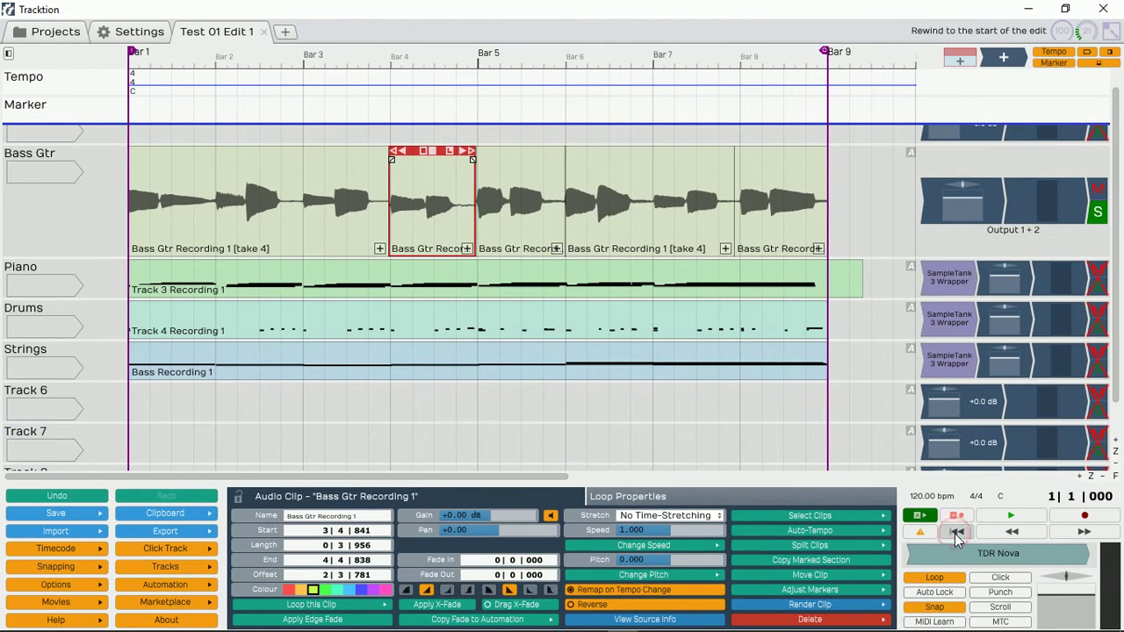
{"action": "left_click", "coordinate": [1098, 213]}
{"action": "left_click", "coordinate": [1010, 516]}
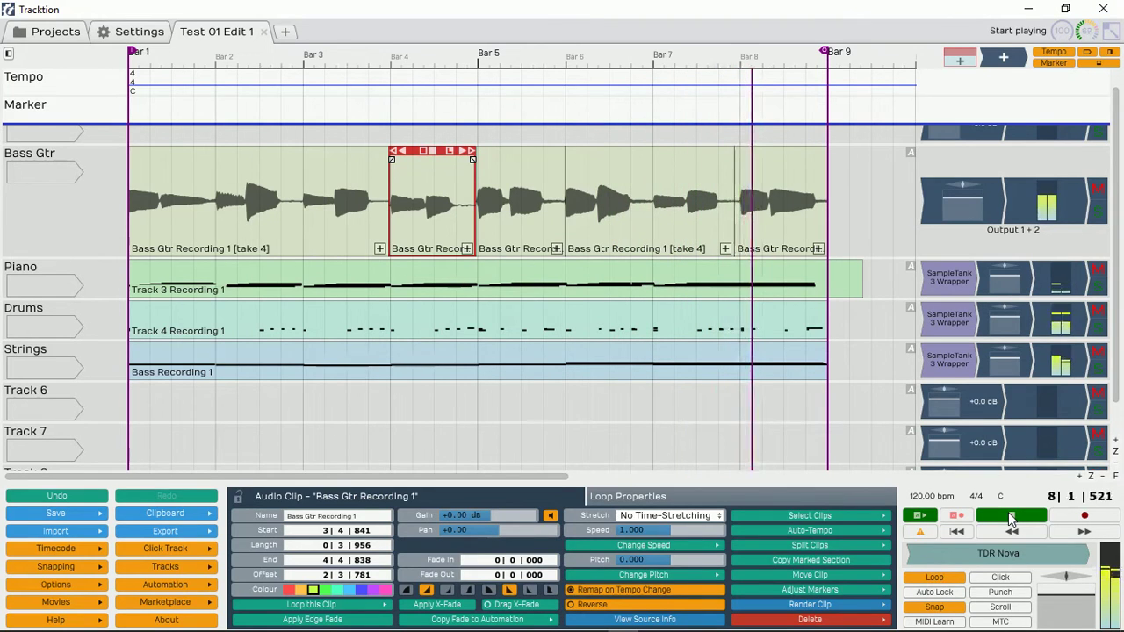
{"action": "left_click", "coordinate": [1009, 518]}
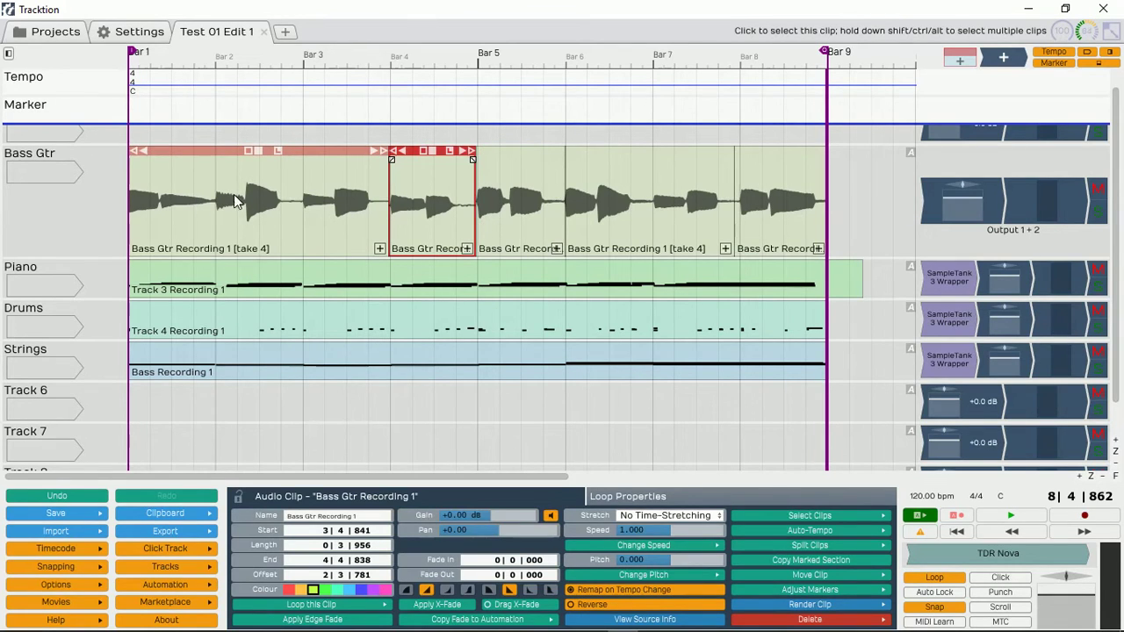
Split the first Bass Gtr clip at the start of the bar 2 note, at 2|1|004
{"action": "left_click", "coordinate": [263, 218]}
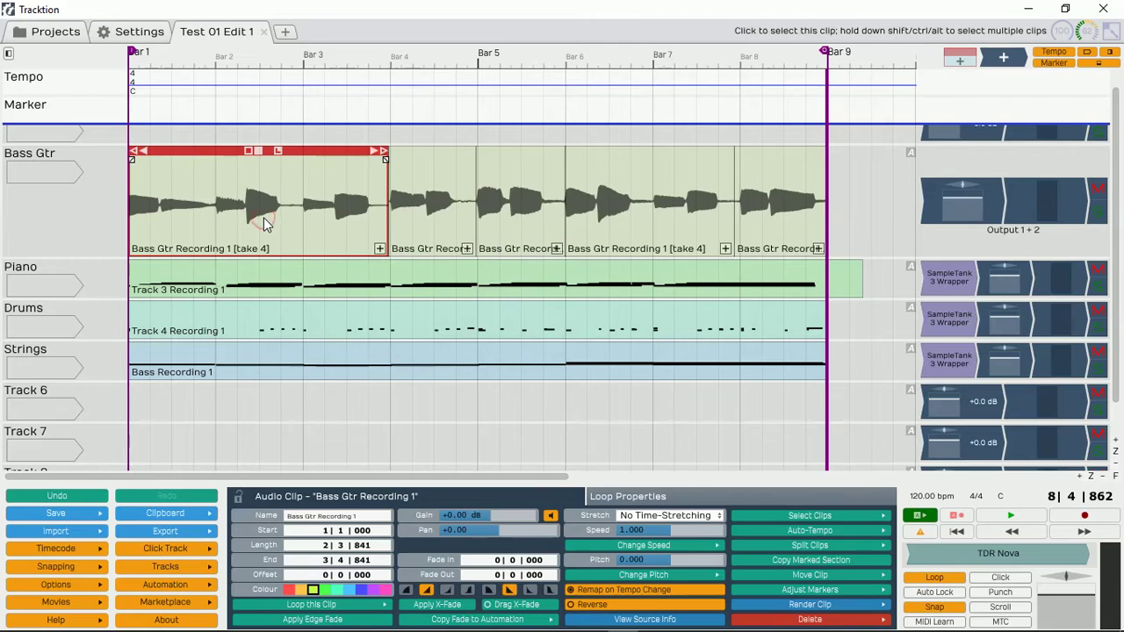
{"action": "scroll", "coordinate": [263, 218], "scroll_direction": "up", "scroll_amount": 4}
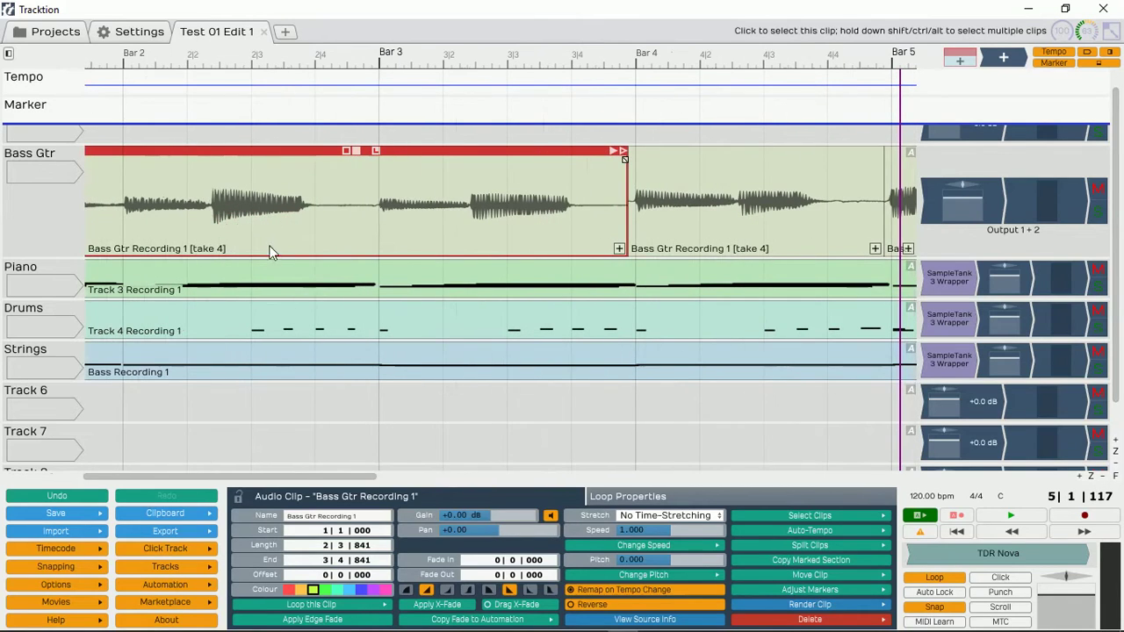
{"action": "left_click_drag", "start_coordinate": [316, 481], "coordinate": [240, 479]}
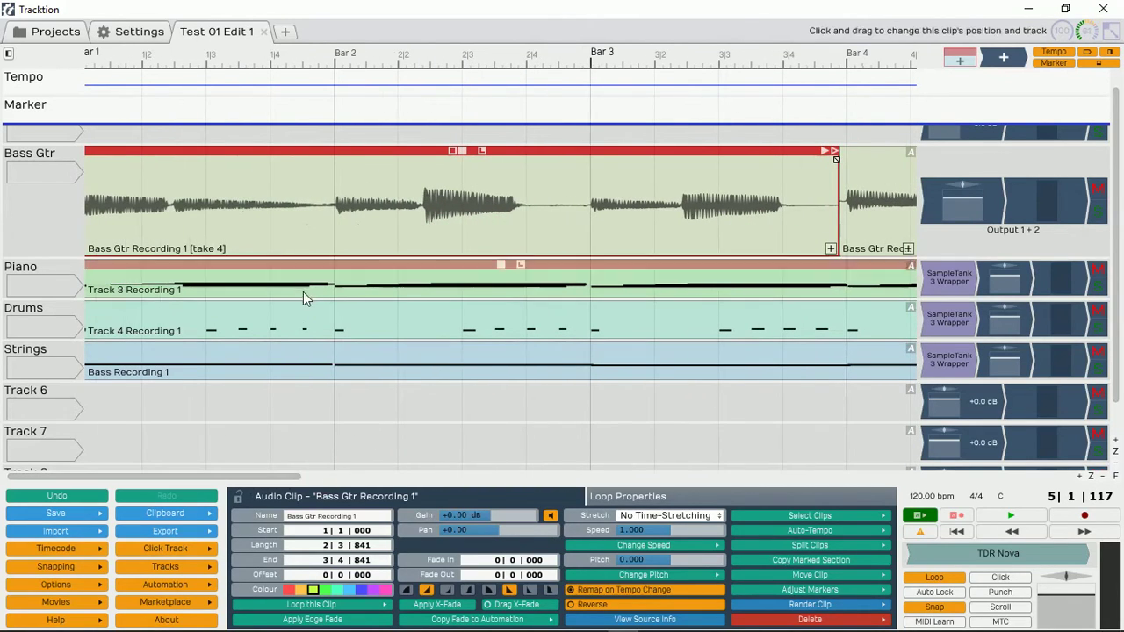
{"action": "scroll", "coordinate": [377, 221], "scroll_direction": "up", "scroll_amount": 1}
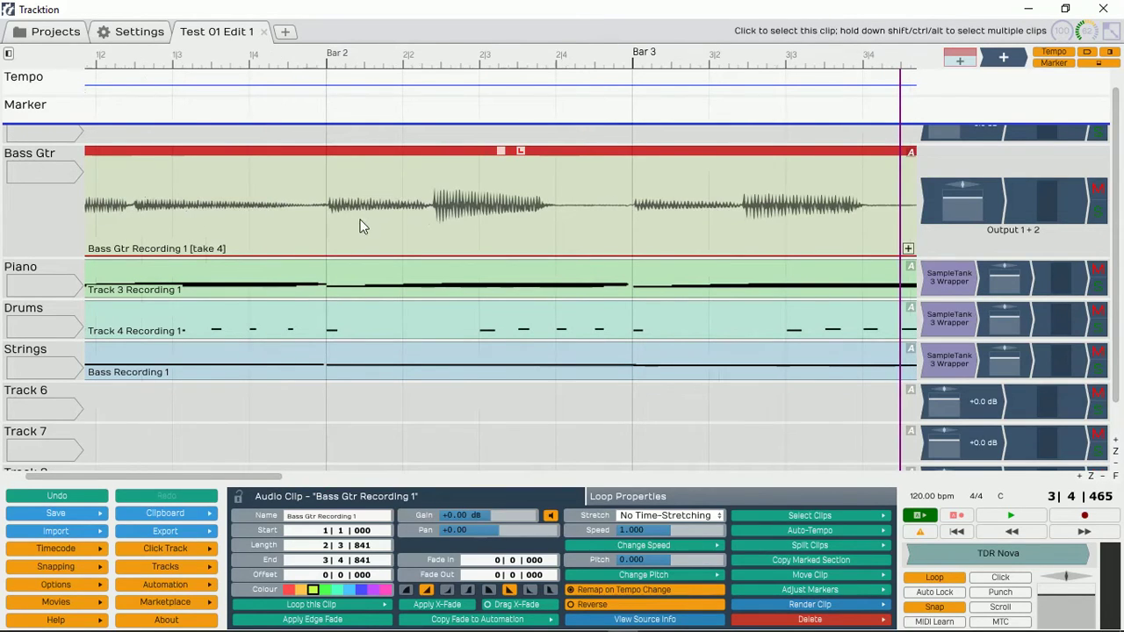
{"action": "left_click", "coordinate": [326, 223]}
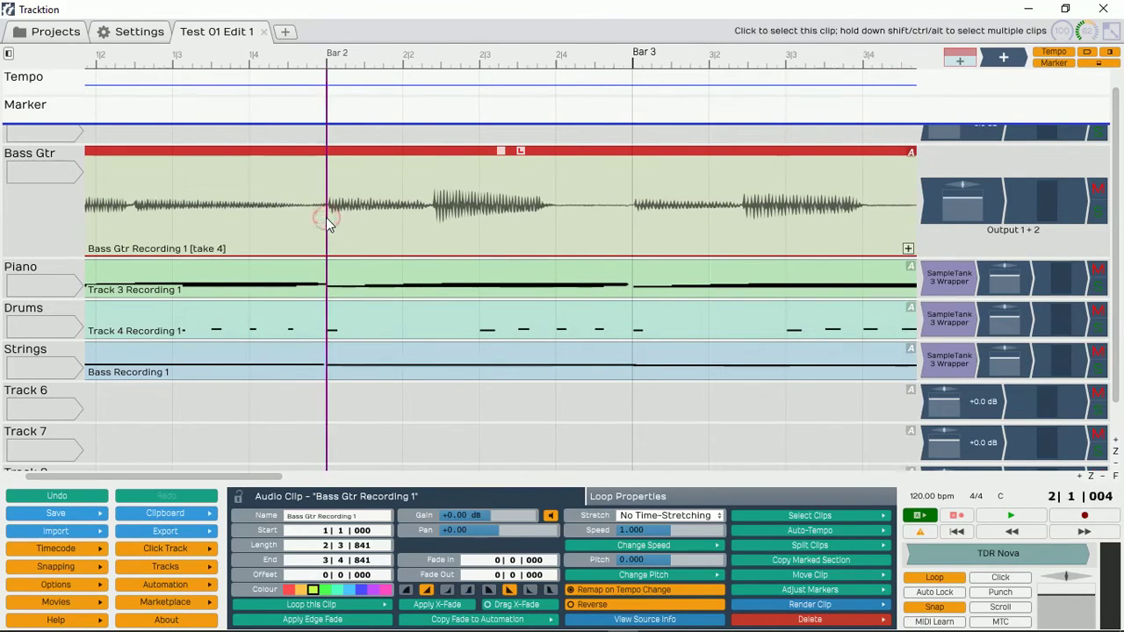
{"action": "key", "text": "s"}
Split off the first note of bar 2 at 2|2|332 and set the gain of its clip to +8.78 dB
{"action": "left_click", "coordinate": [430, 221]}
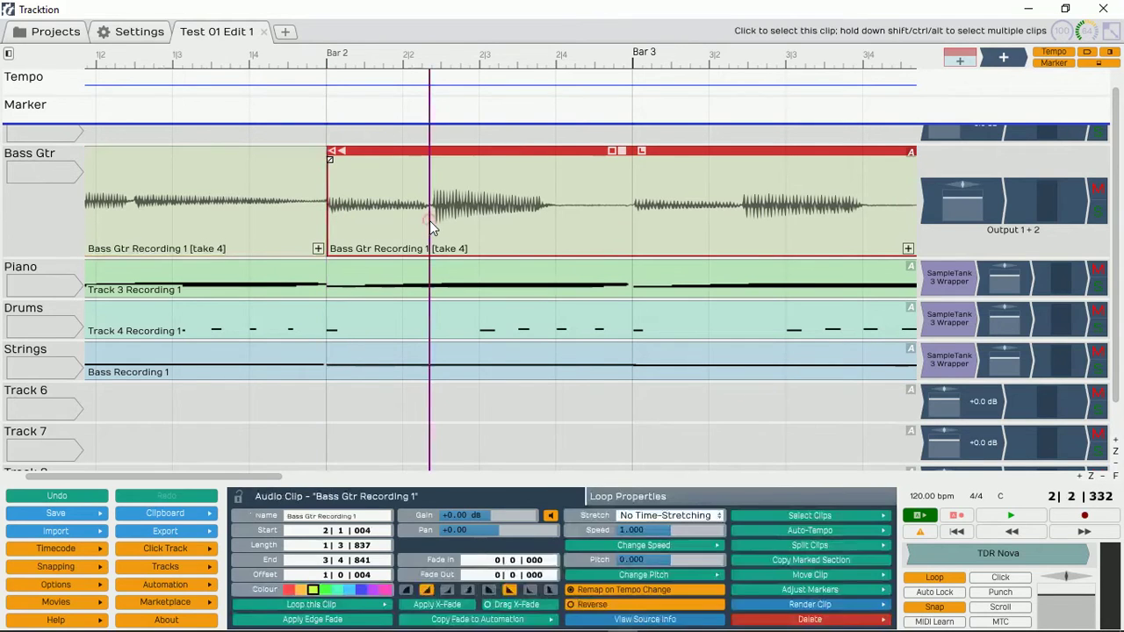
{"action": "key", "text": "s"}
{"action": "left_click", "coordinate": [378, 220]}
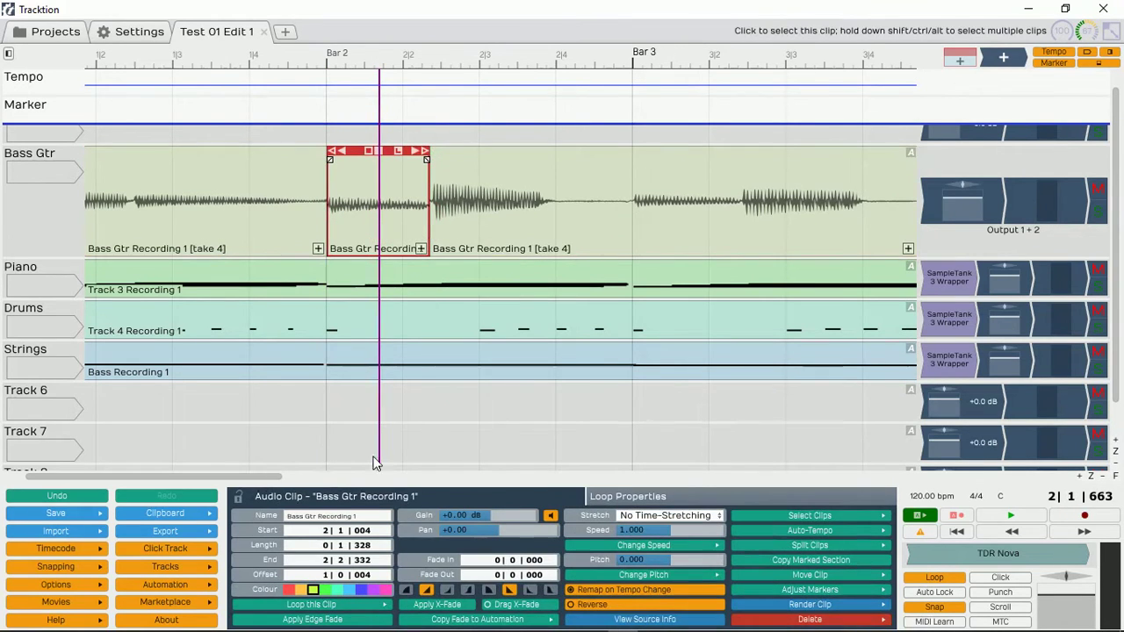
{"action": "left_click_drag", "start_coordinate": [489, 517], "coordinate": [506, 524]}
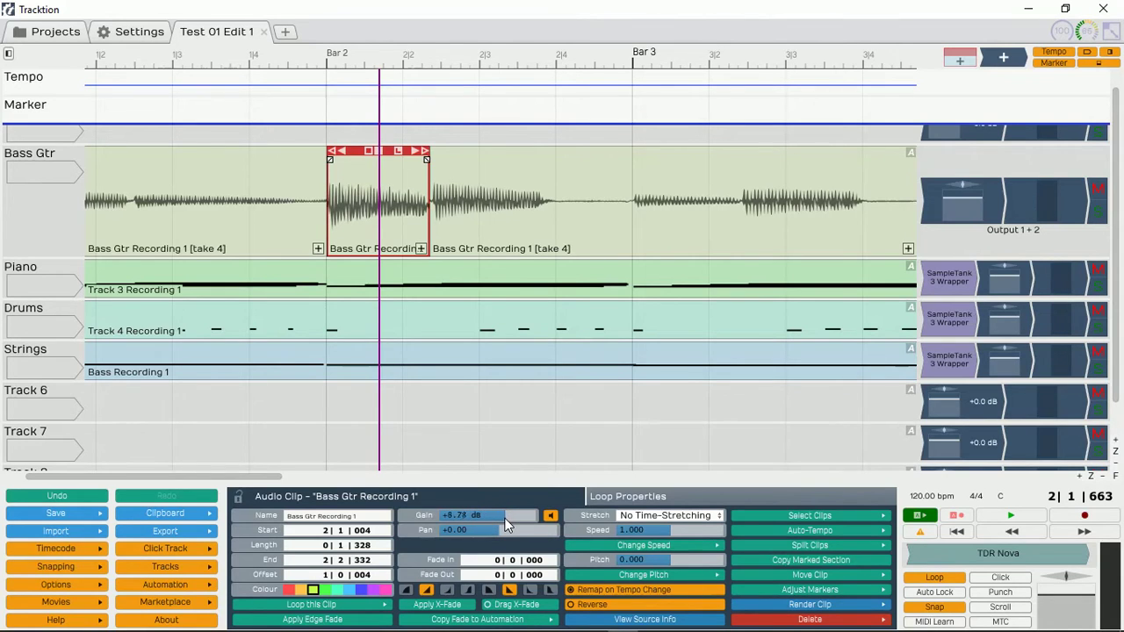
Isolate the first note of bar 3 with splits at 2|4|958 and 3|2|398, and select the resulting clip
{"action": "left_click_drag", "start_coordinate": [239, 475], "coordinate": [306, 483]}
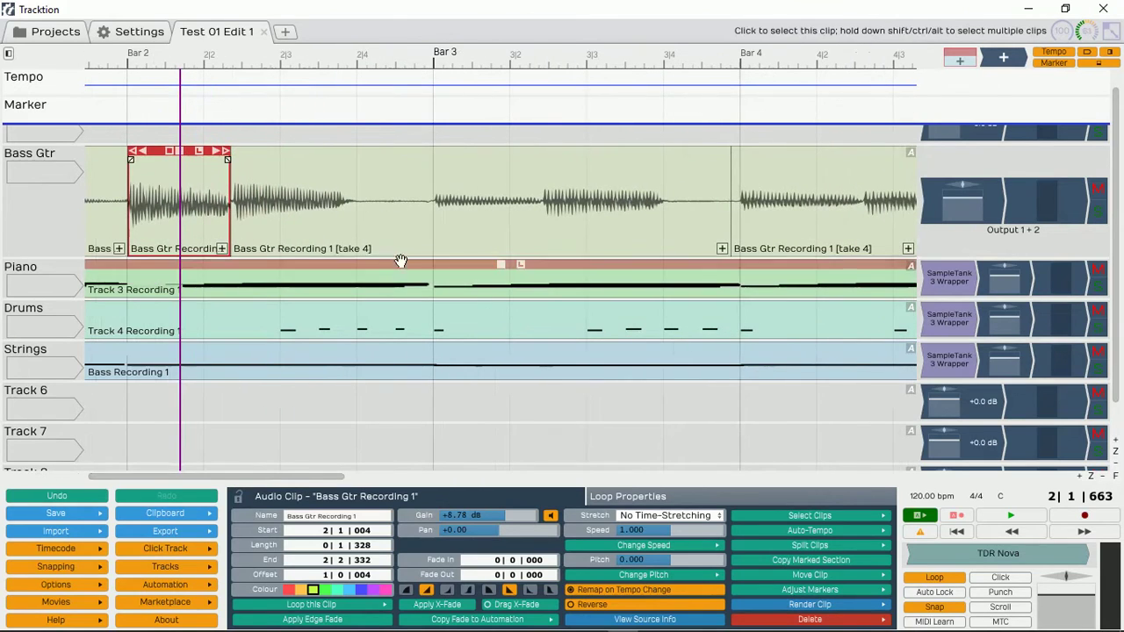
{"action": "left_click", "coordinate": [434, 225]}
{"action": "left_click", "coordinate": [433, 225]}
{"action": "key", "text": "s"}
{"action": "left_click", "coordinate": [541, 233]}
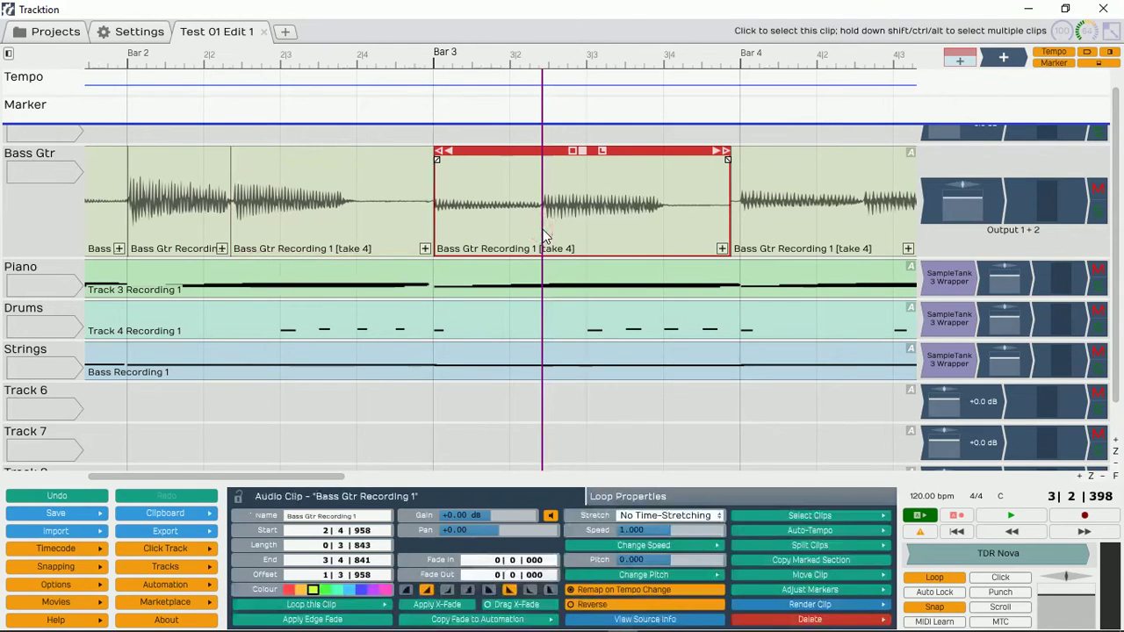
{"action": "key", "text": "s"}
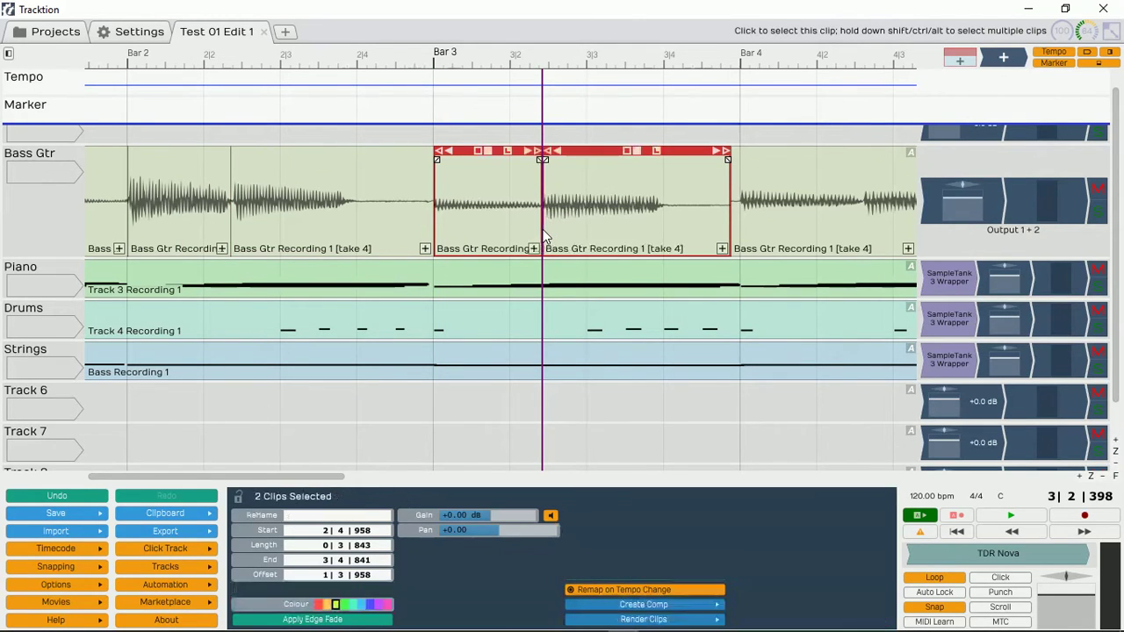
{"action": "left_click", "coordinate": [492, 233]}
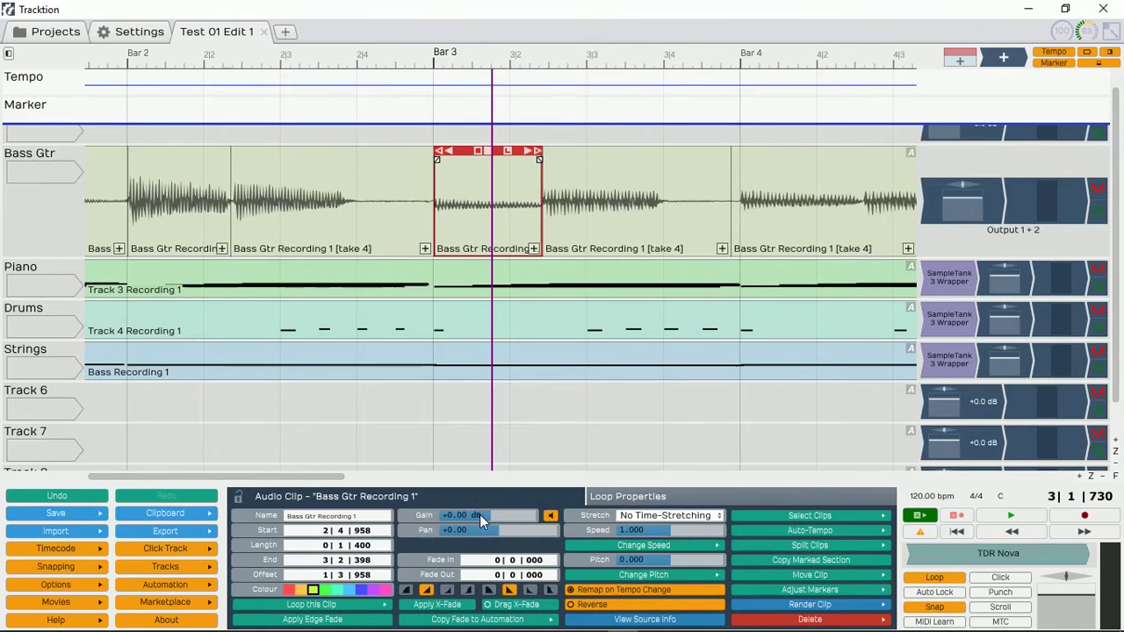
Raise the gain of the clip holding bar 3's first note, and set the bar 4 Bass Gtr clip's gain to +4.98 dB
{"action": "left_click_drag", "start_coordinate": [491, 515], "coordinate": [509, 517]}
{"action": "left_click_drag", "start_coordinate": [294, 476], "coordinate": [426, 477]}
{"action": "left_click", "coordinate": [477, 234]}
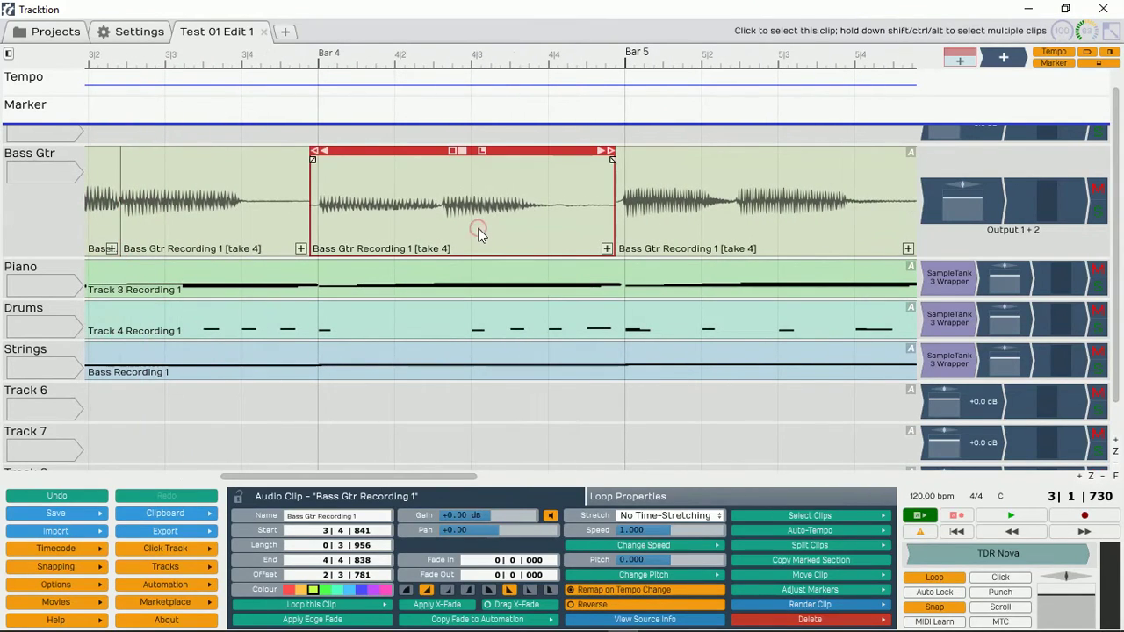
{"action": "left_click_drag", "start_coordinate": [491, 516], "coordinate": [498, 518]}
Split the Bass Gtr clip just before bar 7 at 6|4|937 and set the gain of the bar 7 clip to +5.96 dB
{"action": "left_click_drag", "start_coordinate": [439, 479], "coordinate": [712, 485]}
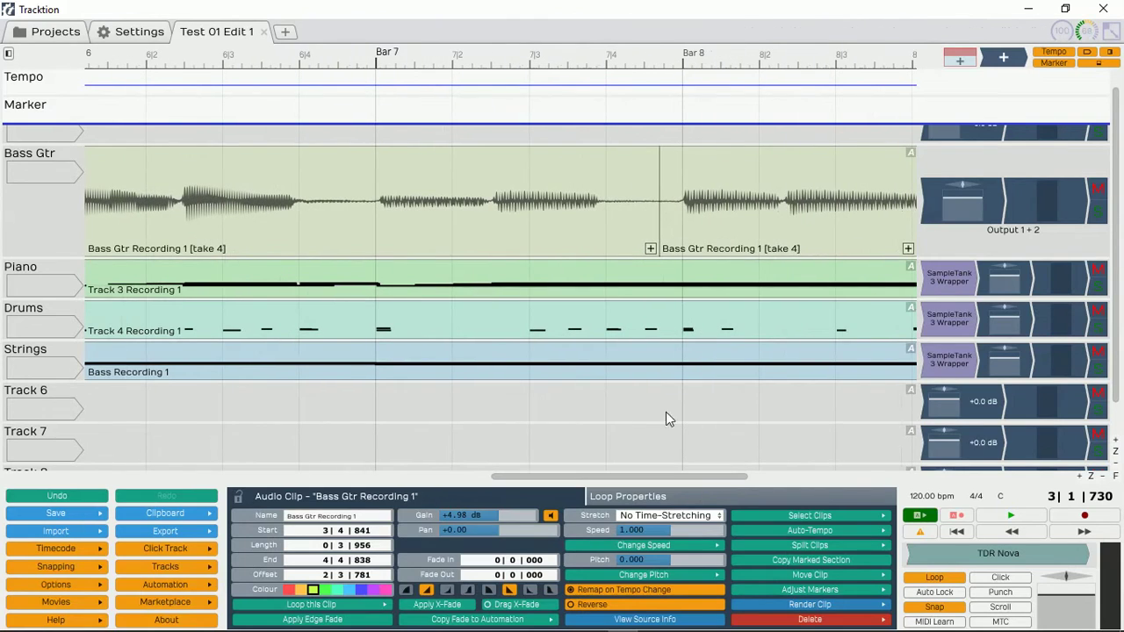
{"action": "left_click", "coordinate": [377, 235]}
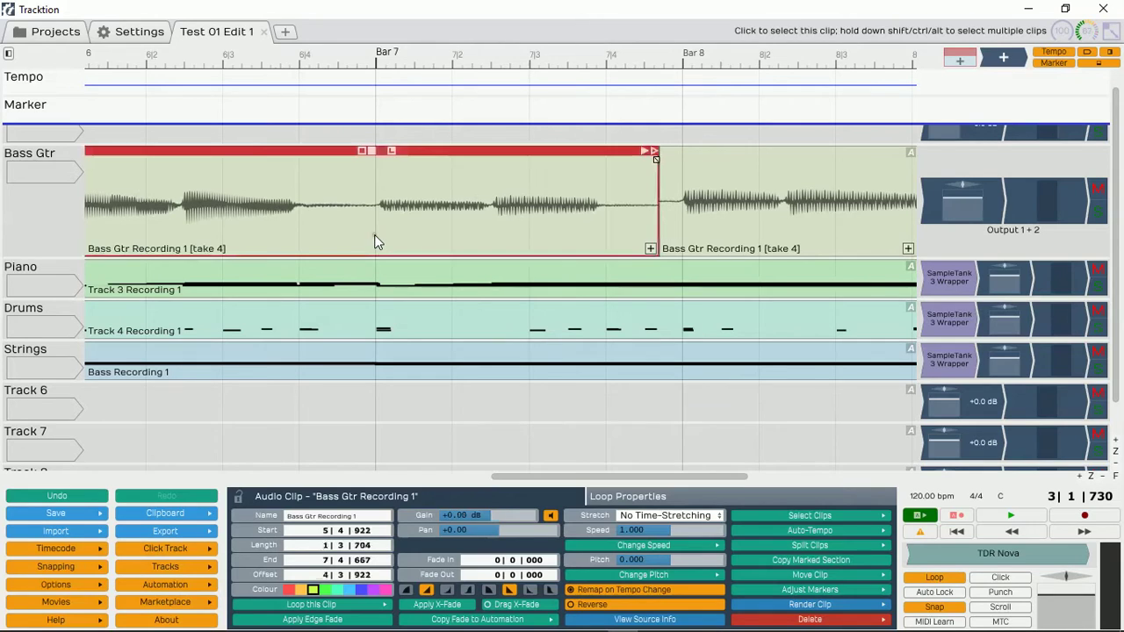
{"action": "left_click", "coordinate": [374, 234]}
{"action": "key", "text": "s"}
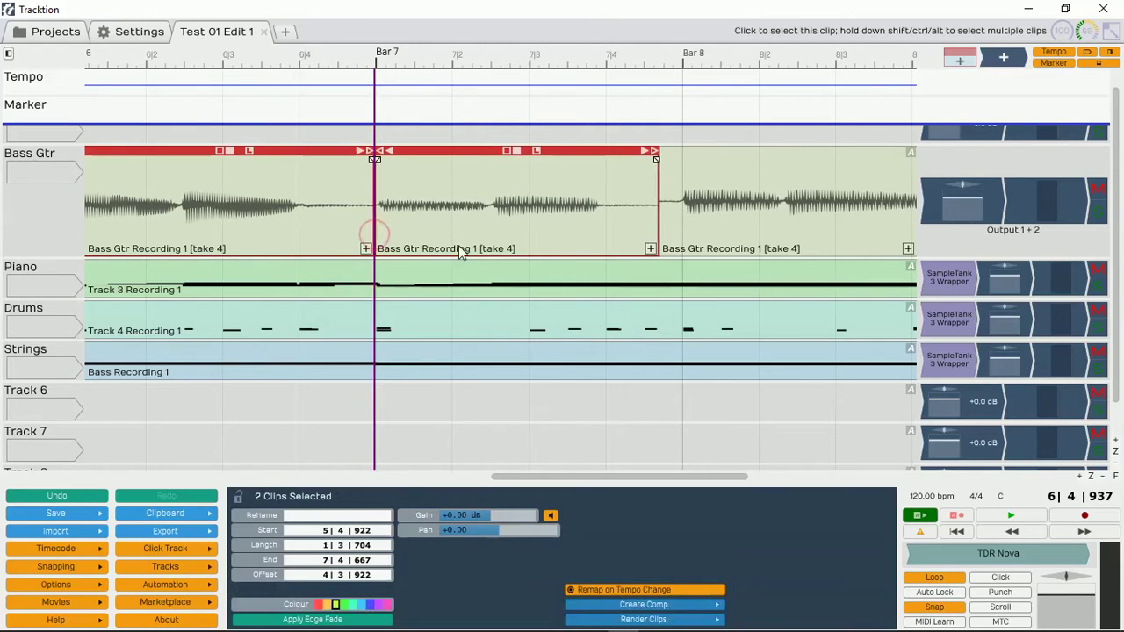
{"action": "left_click", "coordinate": [506, 236]}
{"action": "left_click_drag", "start_coordinate": [490, 514], "coordinate": [500, 515]}
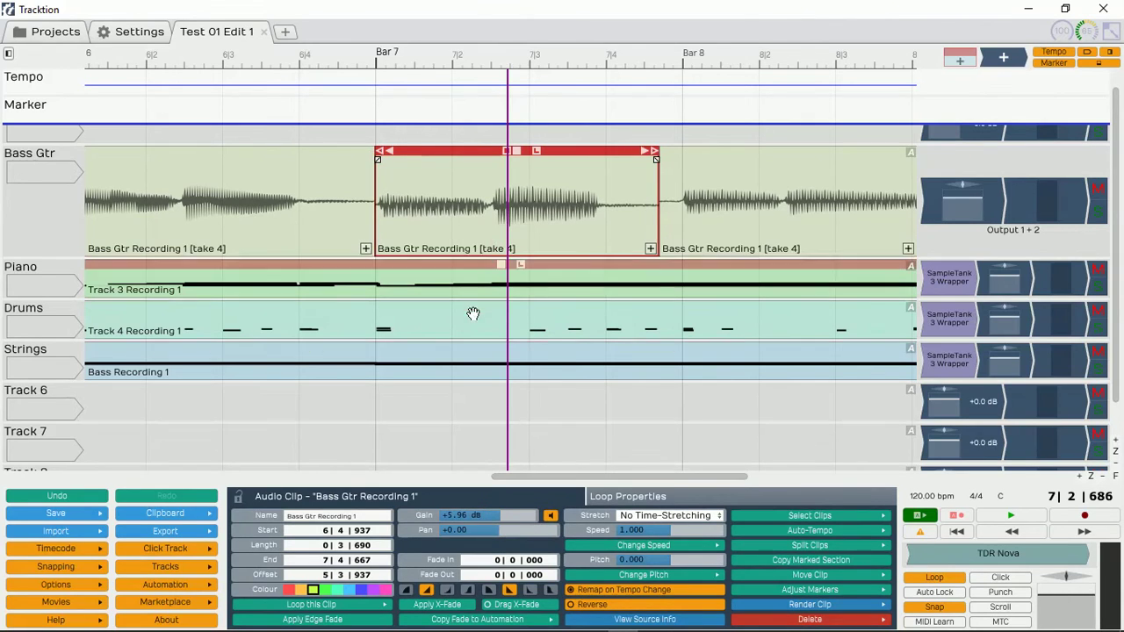
Split the bar 7 clip at 7|2|459, setting the gain to +10.14 dB for the first note and +4.98 dB for the second
{"action": "left_click", "coordinate": [489, 225]}
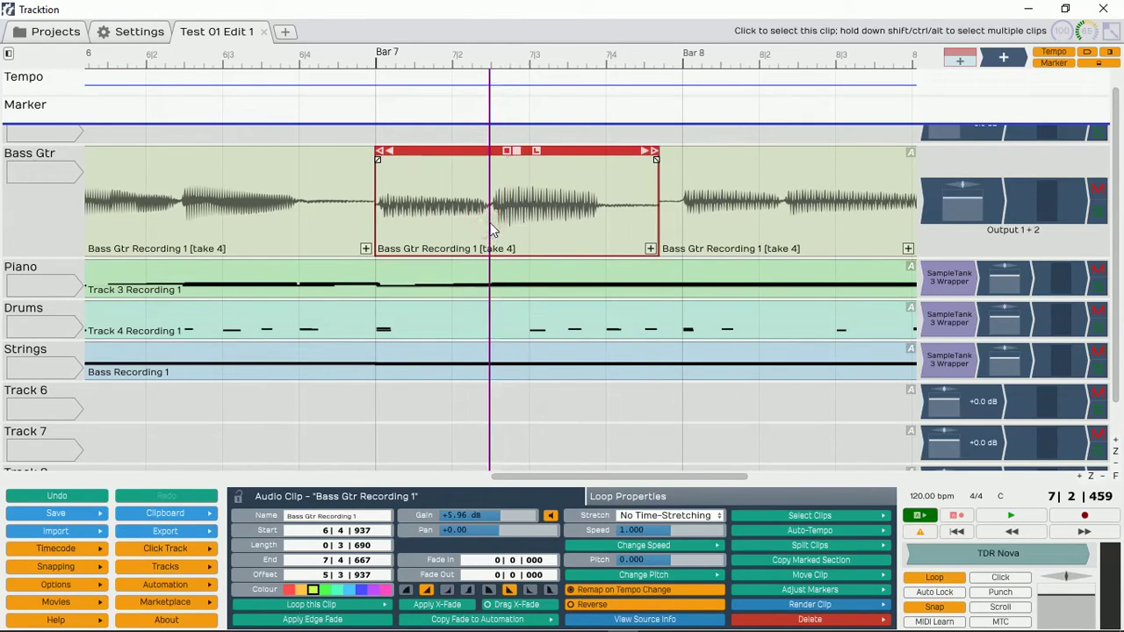
{"action": "key", "text": "s"}
{"action": "left_click", "coordinate": [433, 225]}
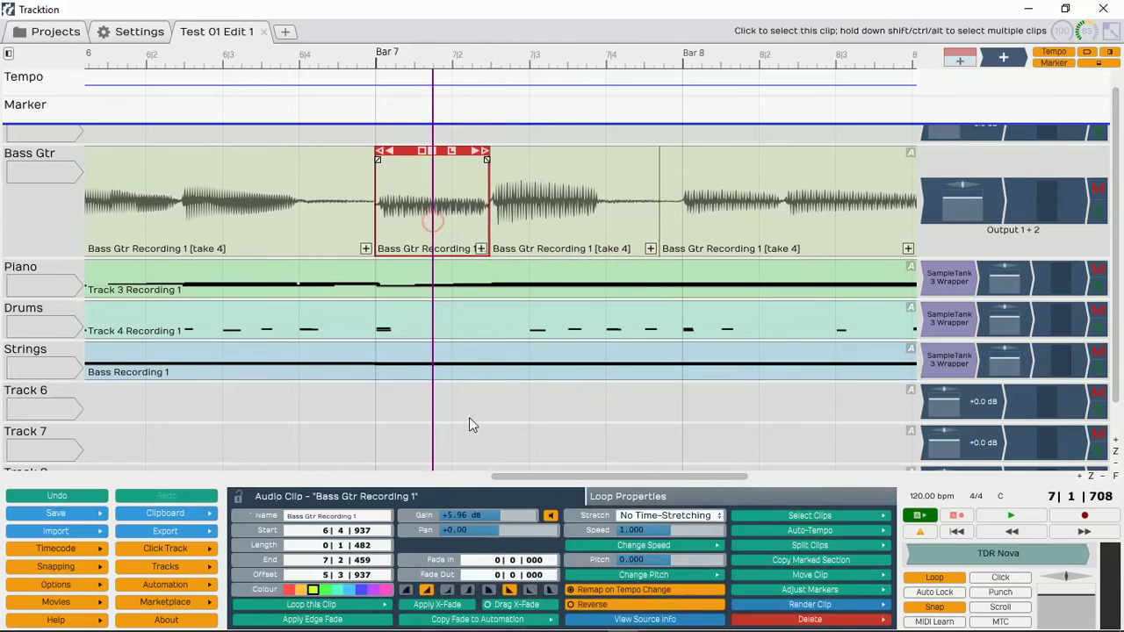
{"action": "left_click_drag", "start_coordinate": [502, 515], "coordinate": [506, 516]}
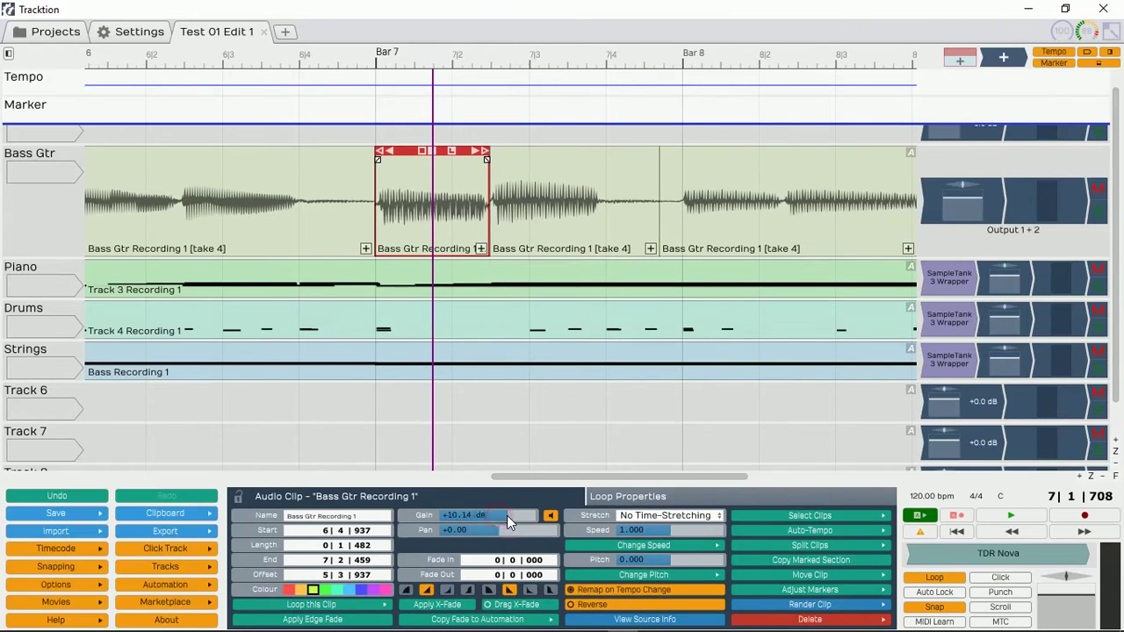
{"action": "left_click", "coordinate": [574, 228]}
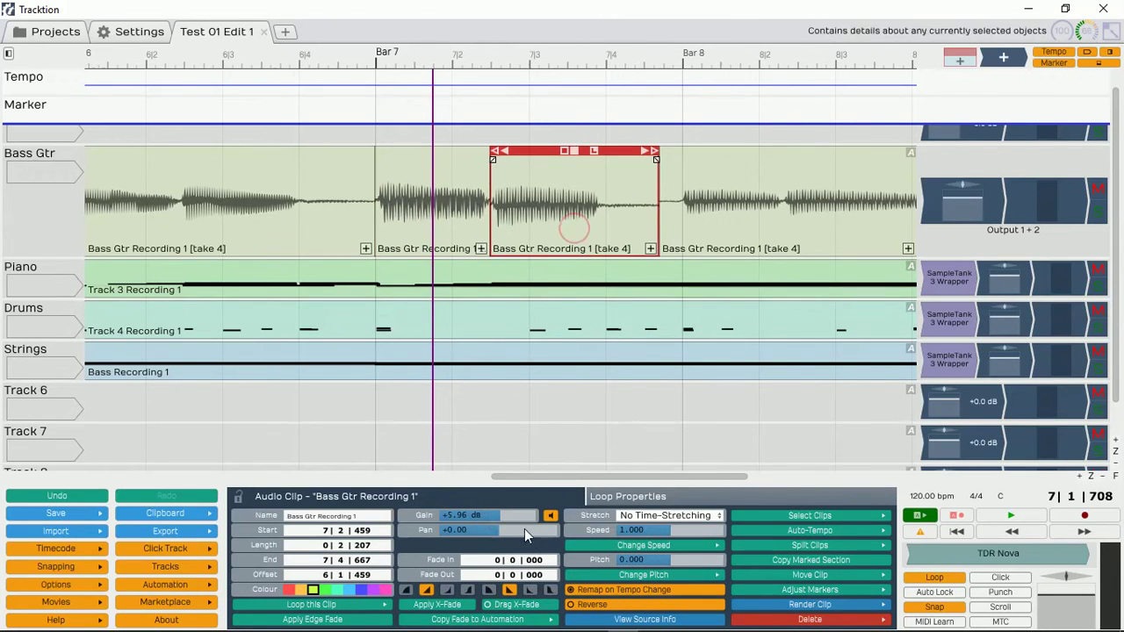
{"action": "left_click_drag", "start_coordinate": [498, 519], "coordinate": [498, 519]}
Set the gain of the first Bass Gtr clip, in bar 1, to +4.49 dB
{"action": "left_click_drag", "start_coordinate": [523, 476], "coordinate": [5, 494]}
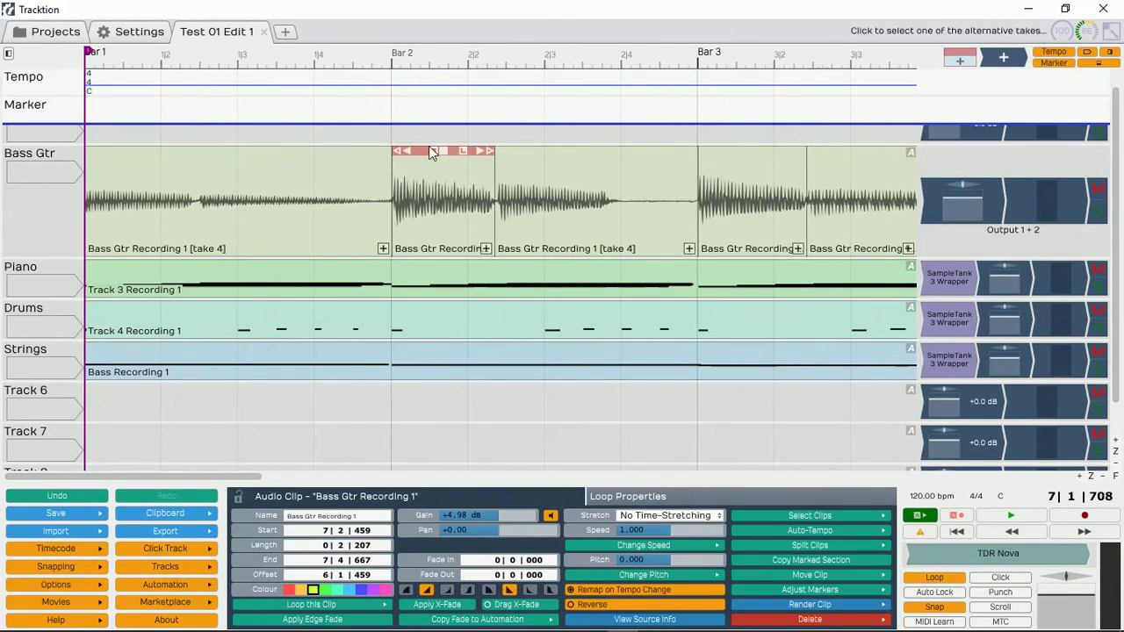
{"action": "scroll", "coordinate": [483, 418], "scroll_direction": "down", "scroll_amount": 2}
{"action": "scroll", "coordinate": [483, 412], "scroll_direction": "down", "scroll_amount": 4}
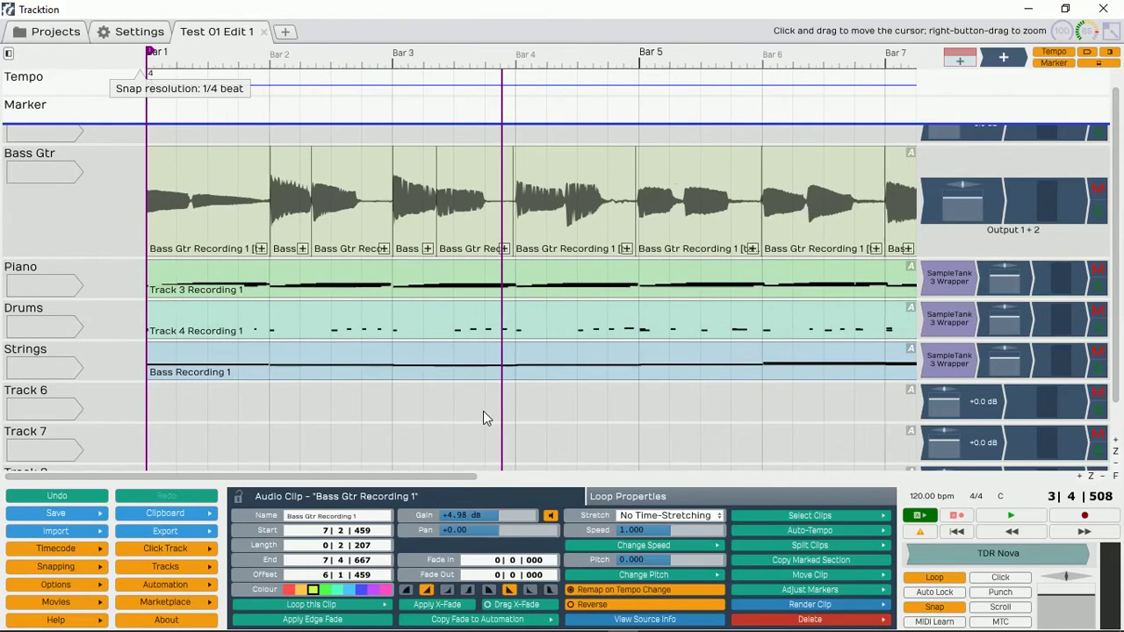
{"action": "scroll", "coordinate": [482, 418], "scroll_direction": "down", "scroll_amount": 1}
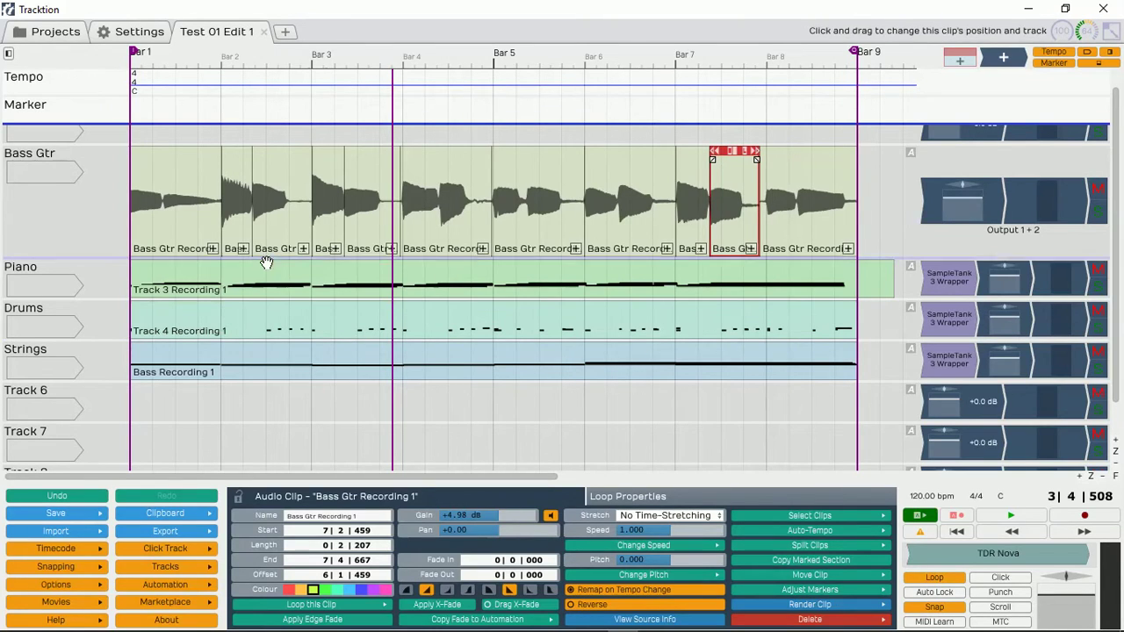
{"action": "left_click", "coordinate": [194, 222]}
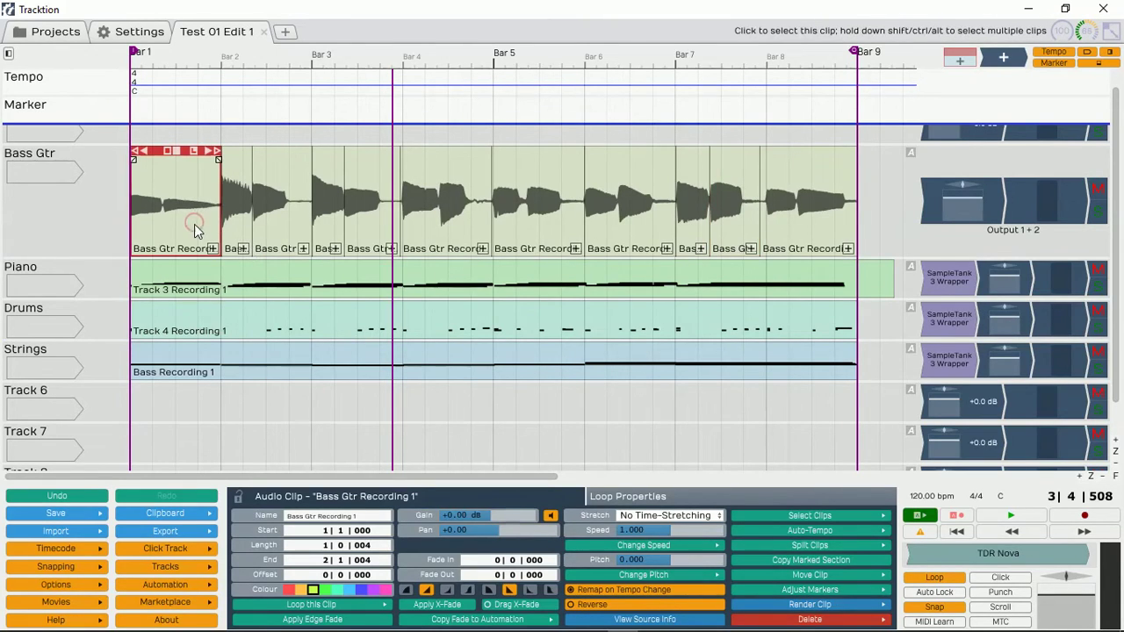
{"action": "left_click_drag", "start_coordinate": [491, 514], "coordinate": [495, 514]}
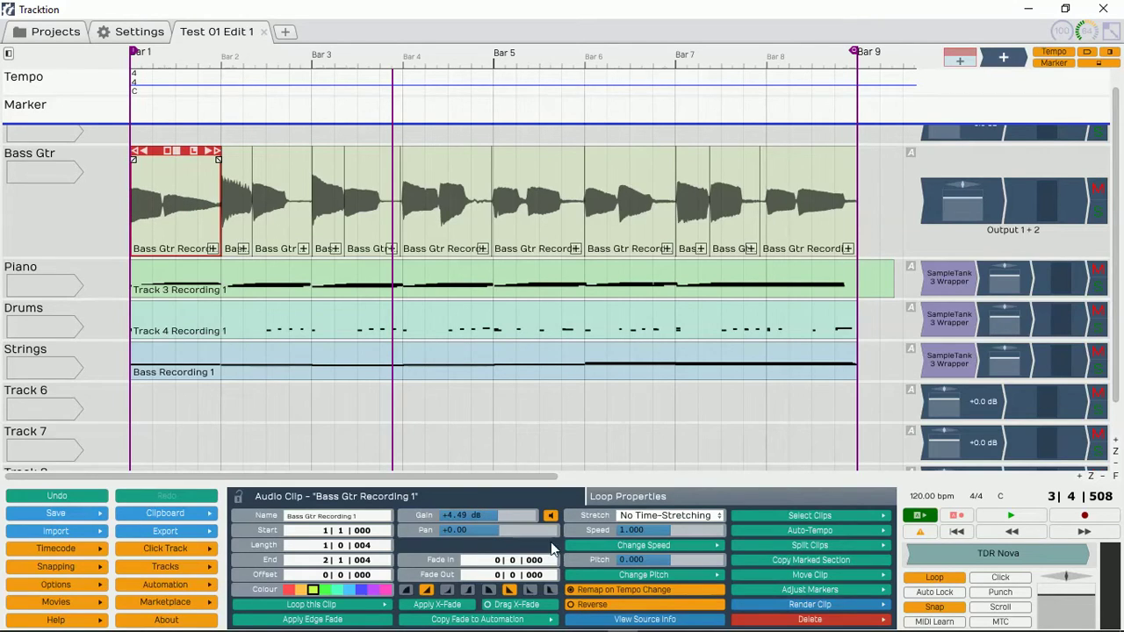
Play the full mix from the start into bar 8, and set the gain of the last Bass Gtr clip to +2.97 dB
{"action": "left_click", "coordinate": [966, 536]}
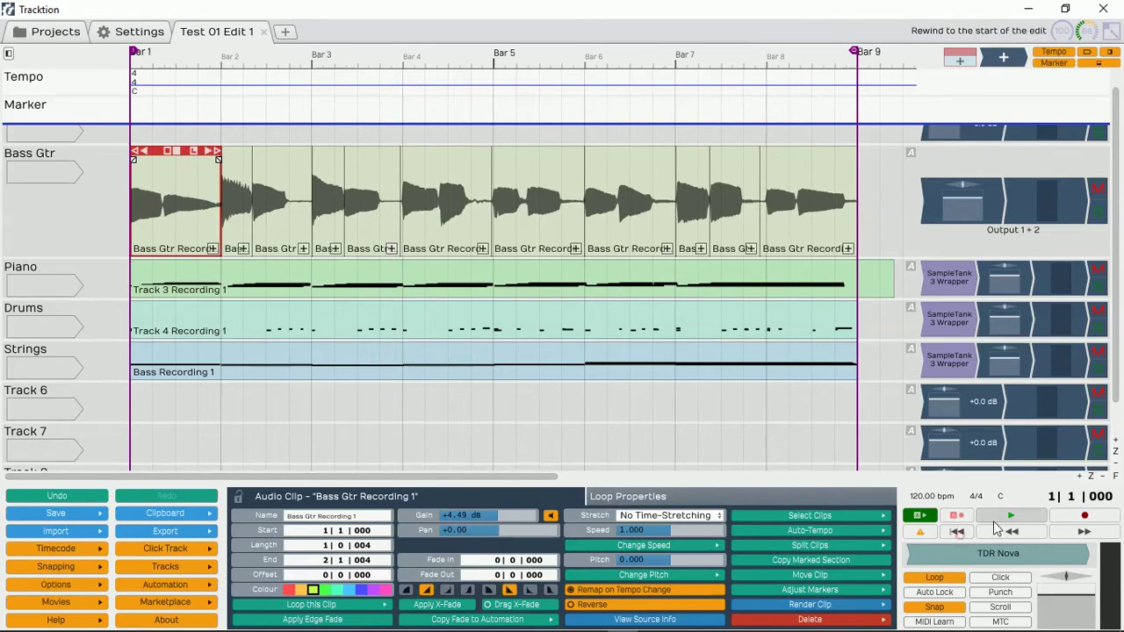
{"action": "left_click", "coordinate": [1010, 516]}
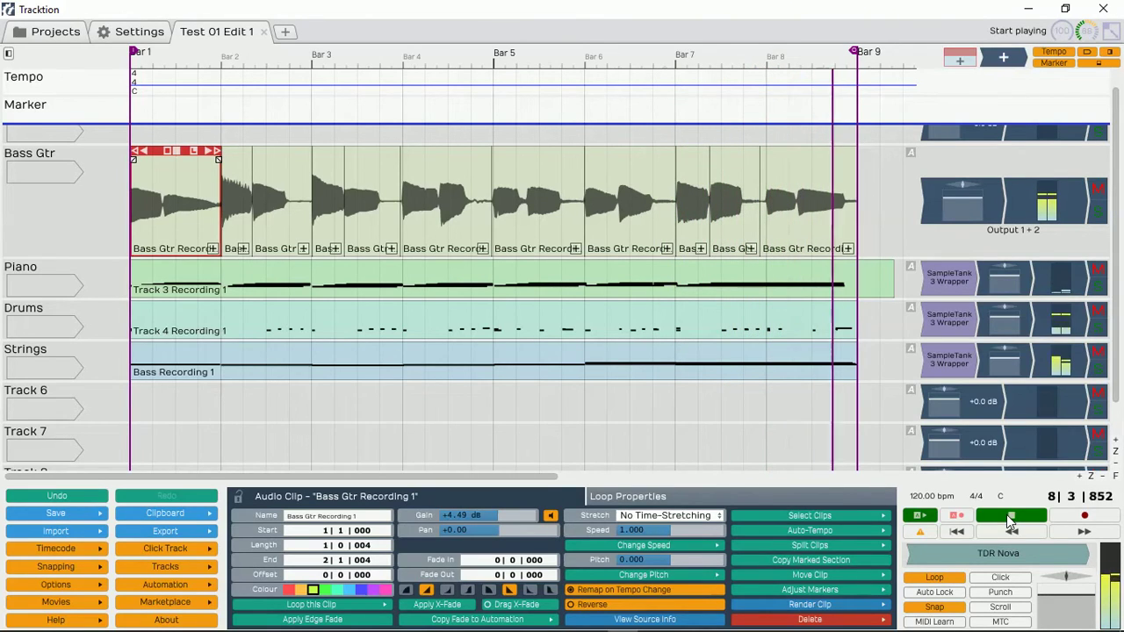
{"action": "left_click", "coordinate": [1009, 519]}
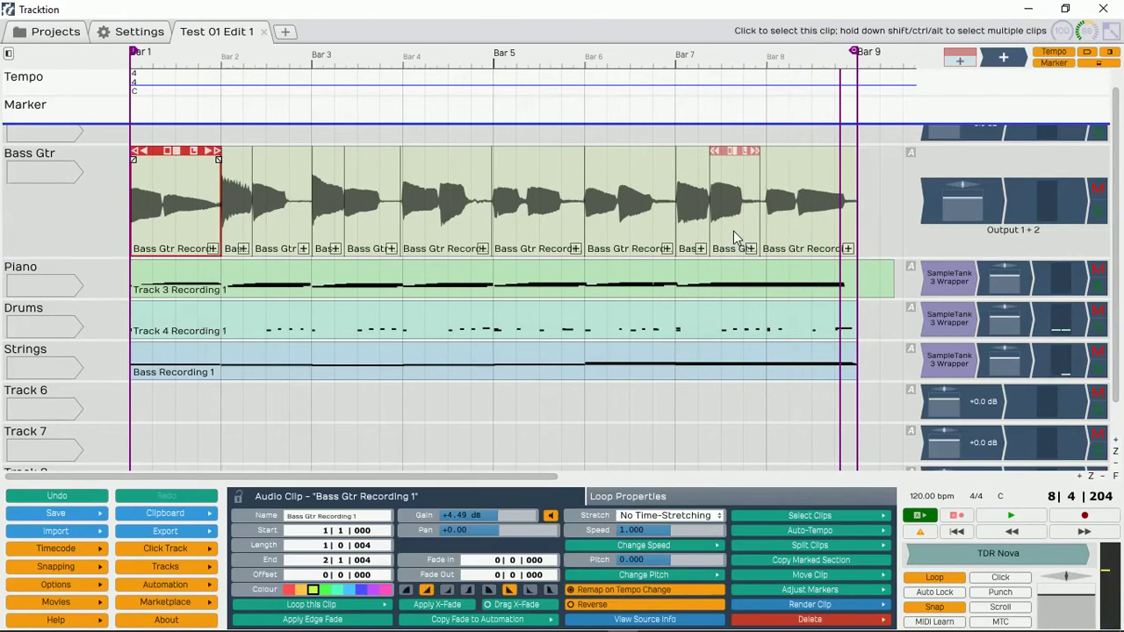
{"action": "left_click", "coordinate": [794, 230]}
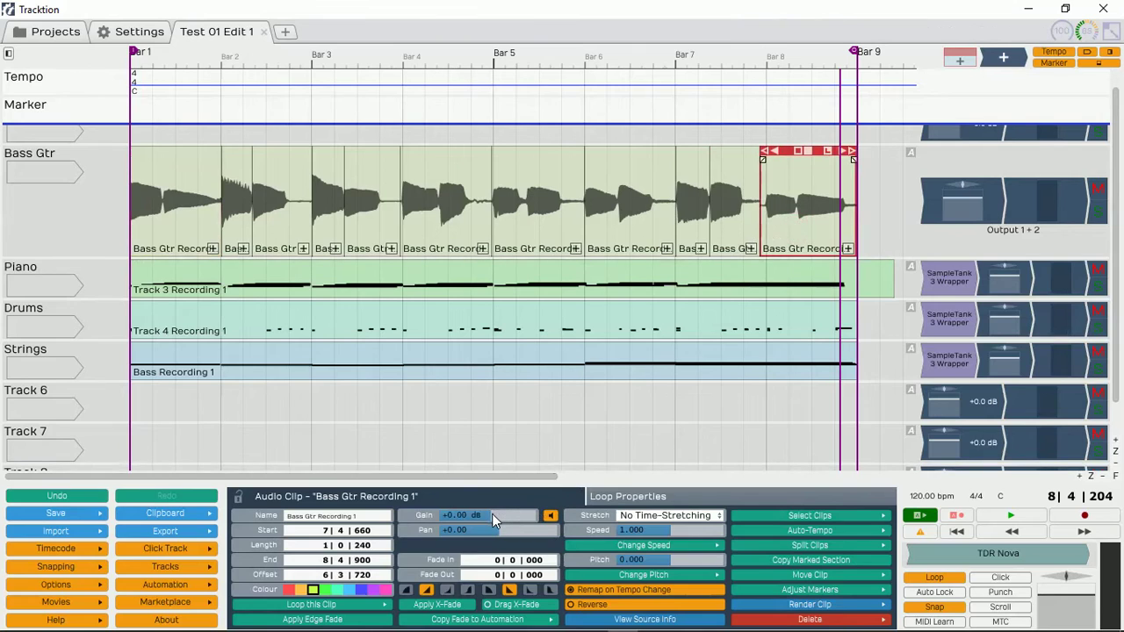
{"action": "scroll", "coordinate": [492, 515], "scroll_direction": "up", "scroll_amount": 3}
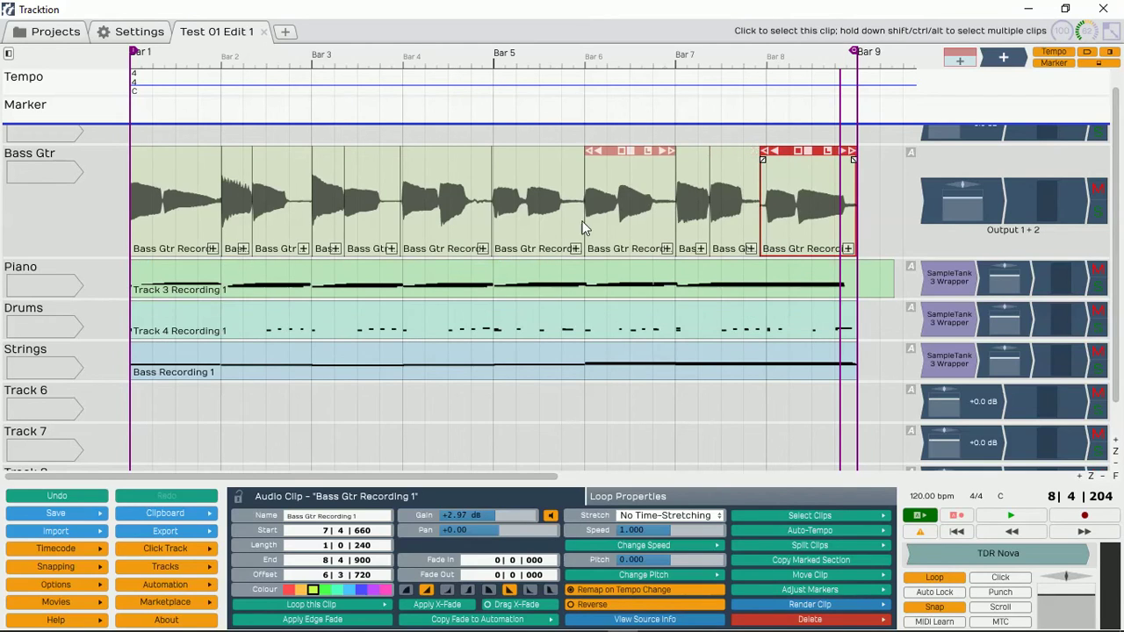
Solo the Bass Gtr track and play it from the start of the bar 4 clip into bar 7
{"action": "left_click", "coordinate": [475, 226]}
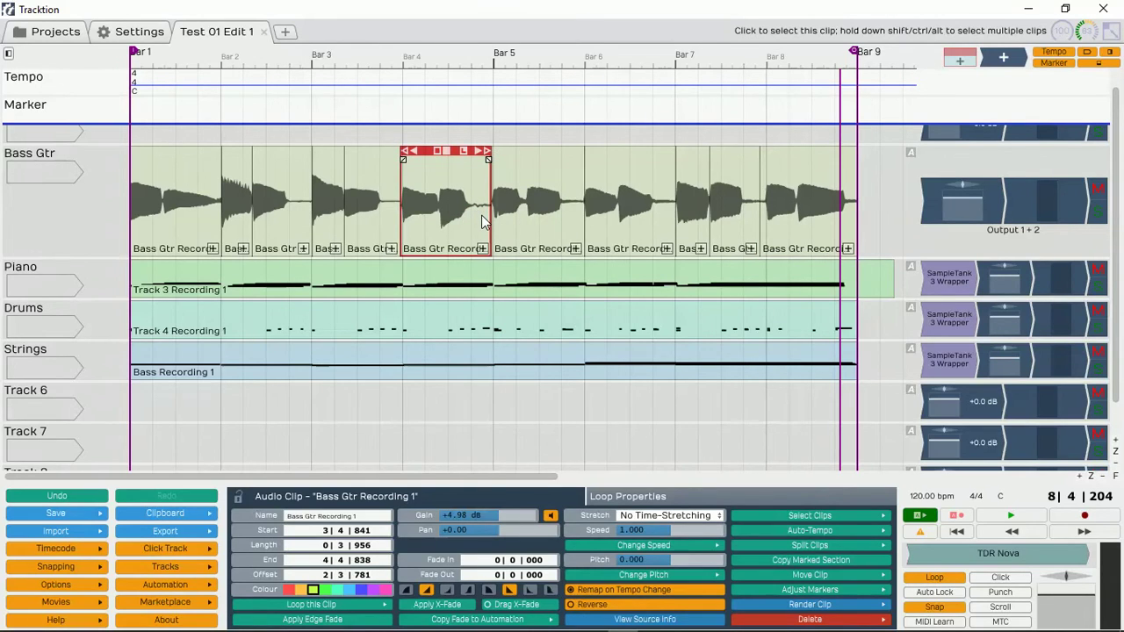
{"action": "left_click", "coordinate": [1097, 213]}
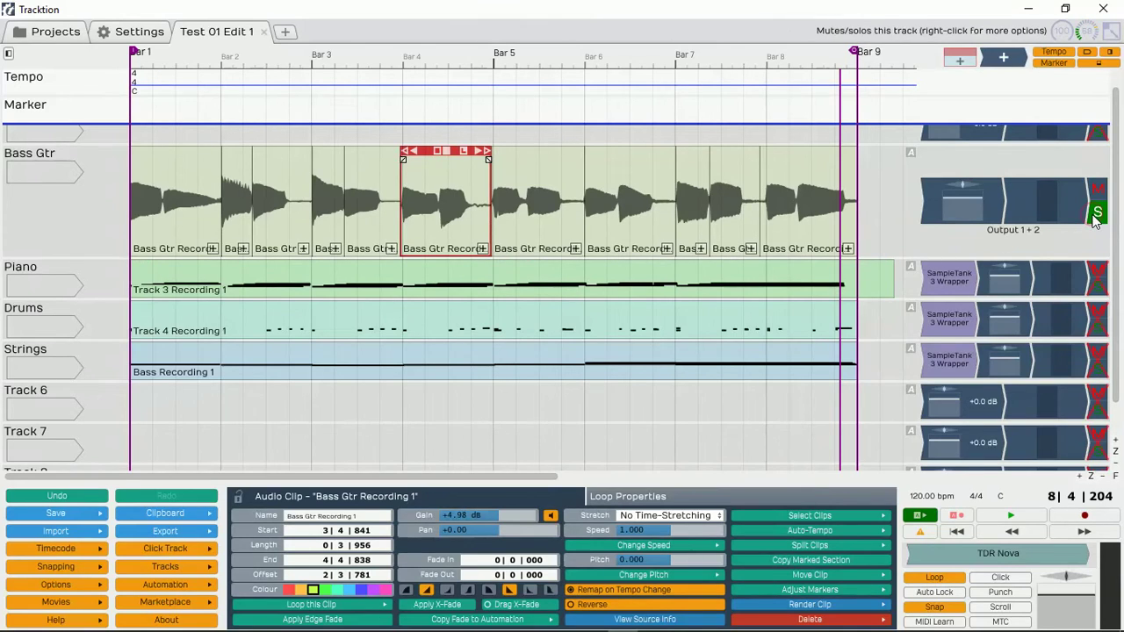
{"action": "left_click", "coordinate": [958, 532]}
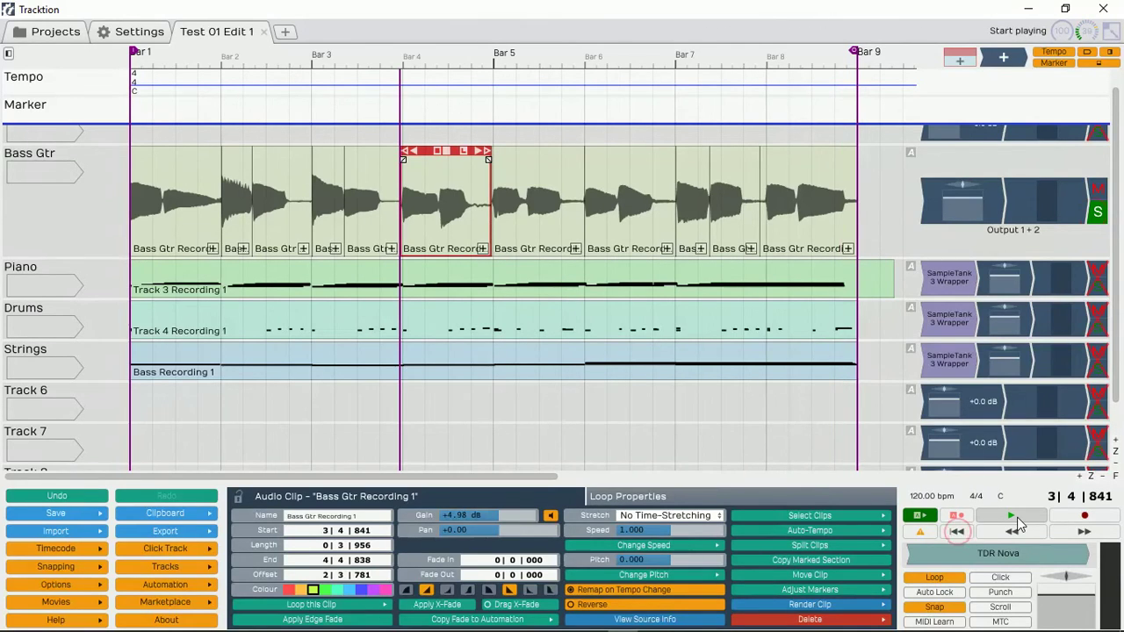
{"action": "left_click", "coordinate": [1019, 525]}
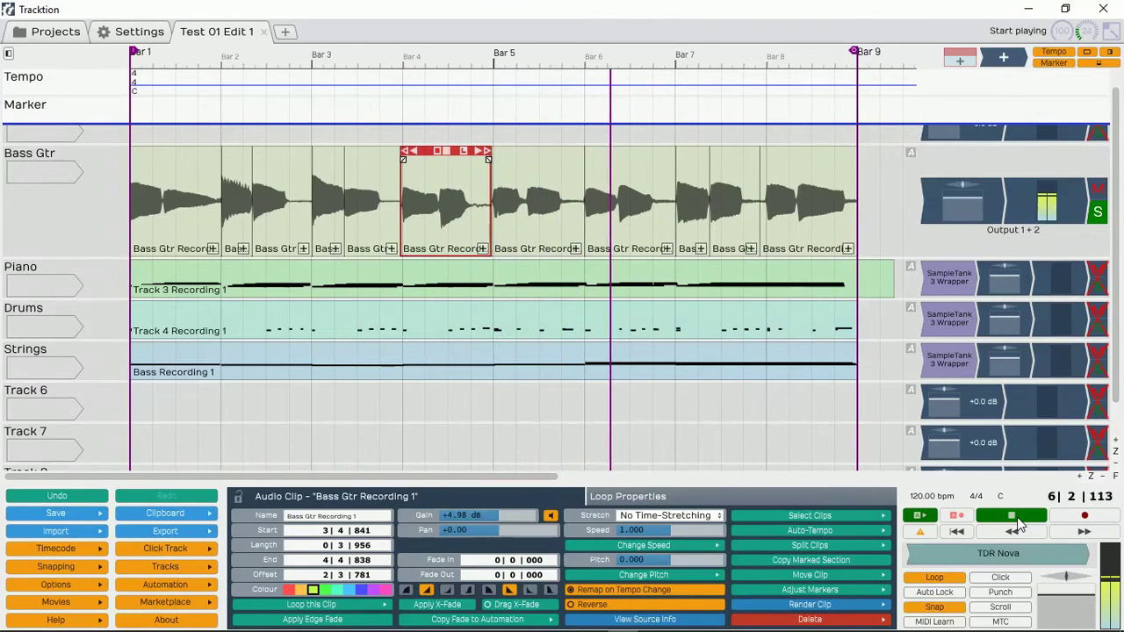
{"action": "left_click", "coordinate": [1019, 524]}
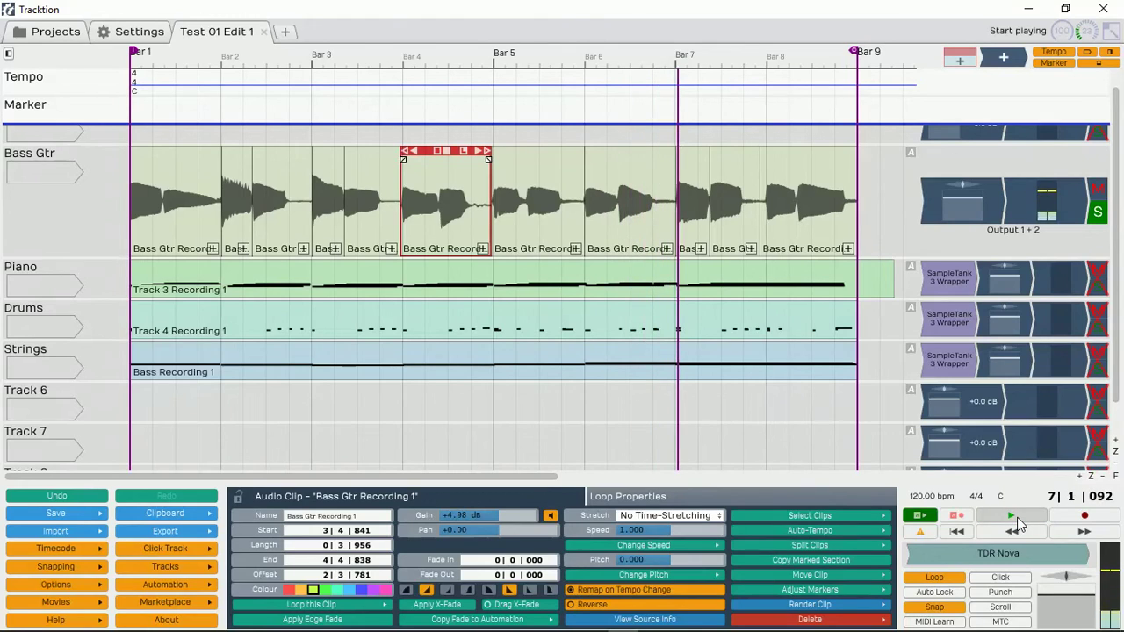
Insert the FREE87 FR-GATE(x64) VST plugin at the start of the Bass Gtr track's plugin chain
{"action": "left_click_drag", "start_coordinate": [1004, 58], "coordinate": [926, 204]}
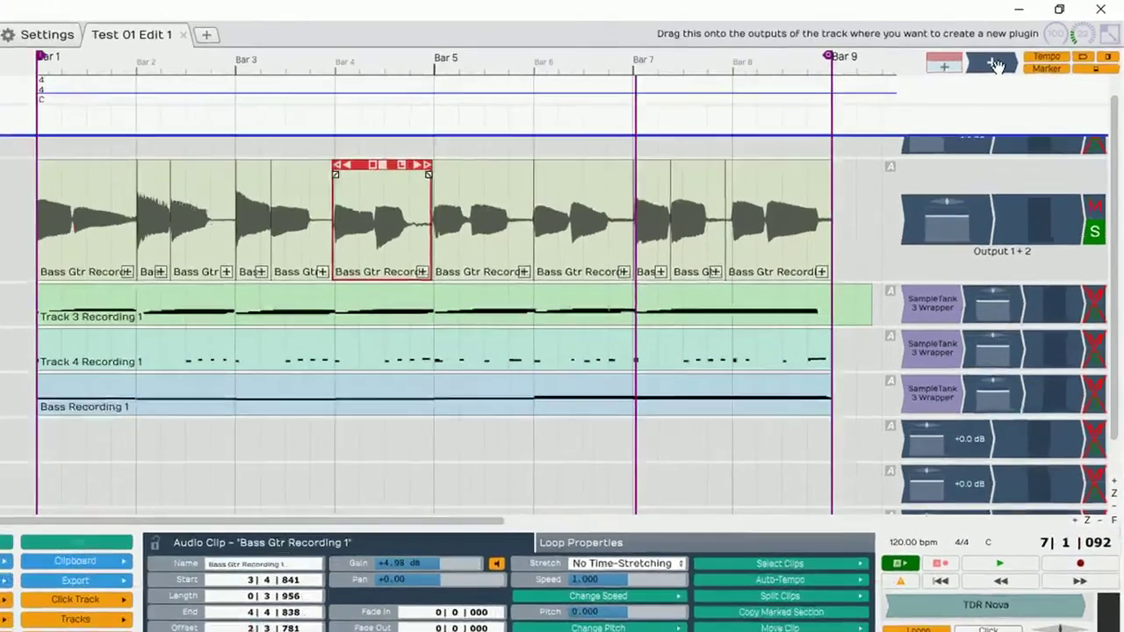
{"action": "left_click_drag", "start_coordinate": [829, 303], "coordinate": [829, 306]}
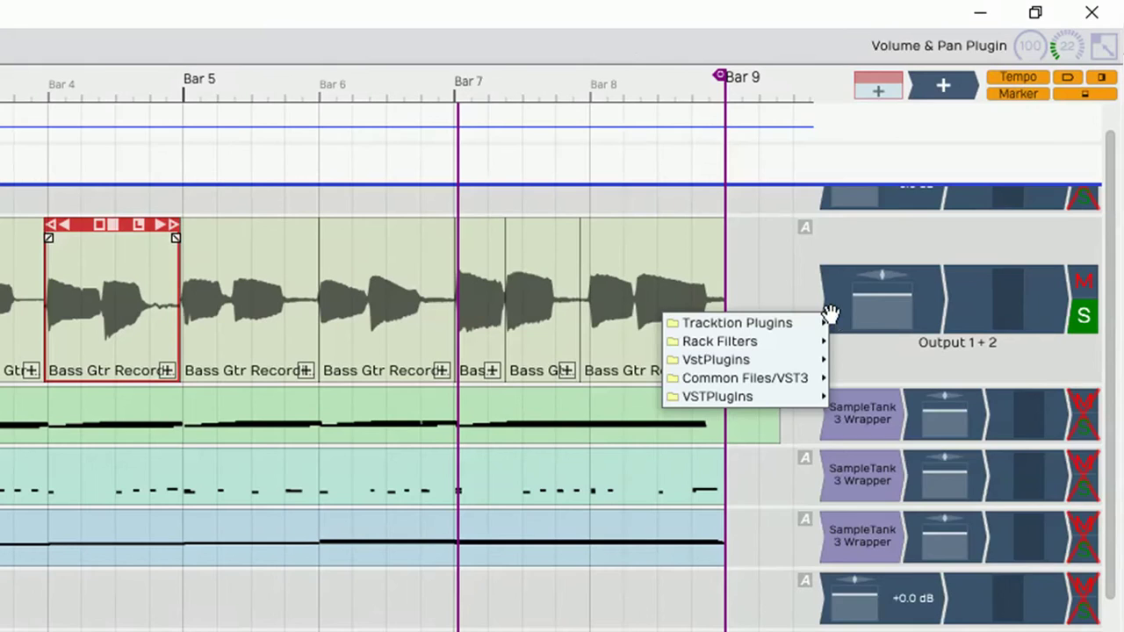
{"action": "mouse_move", "coordinate": [764, 361]}
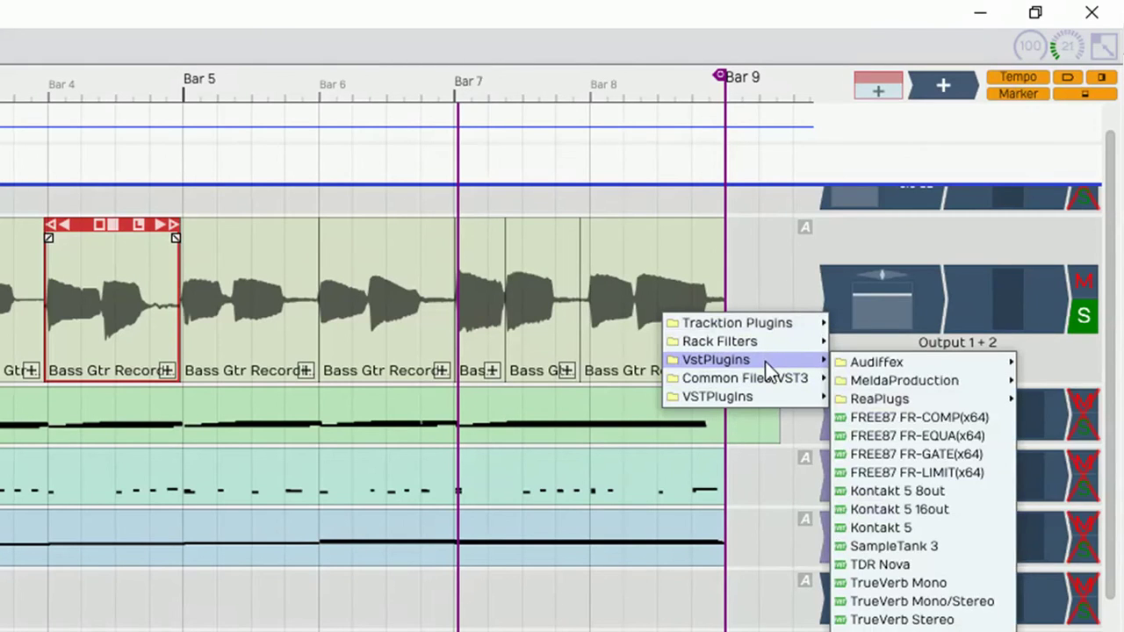
{"action": "left_click", "coordinate": [882, 455]}
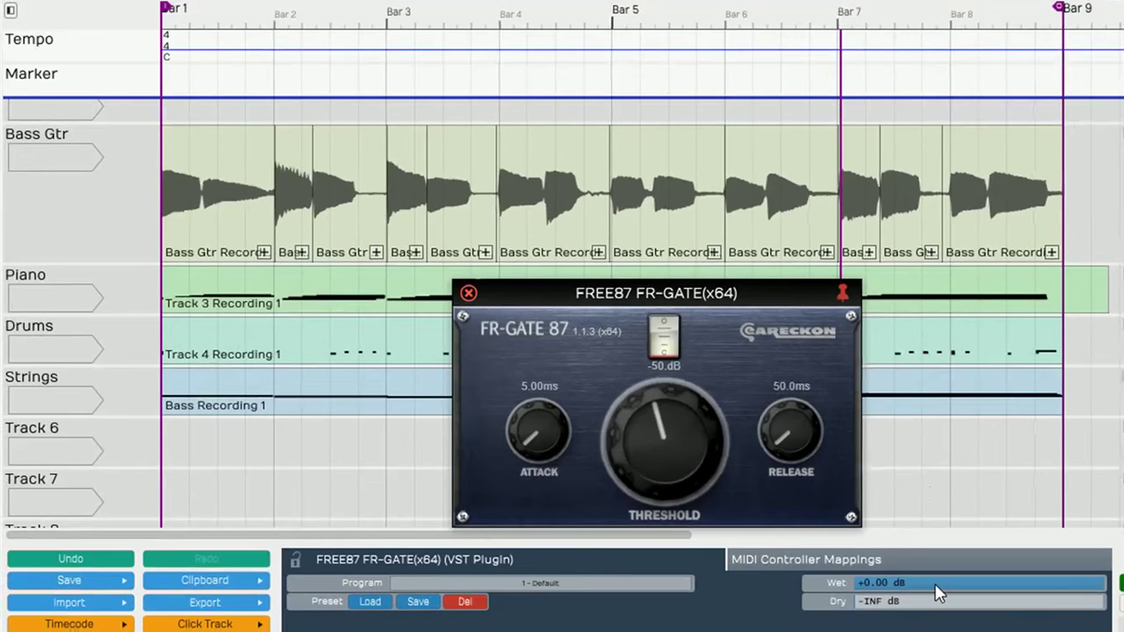
Try the noise gate's threshold at 0 dB and -19 dB during playback, and set it to -14 dB
{"action": "left_click_drag", "start_coordinate": [637, 440], "coordinate": [647, 323]}
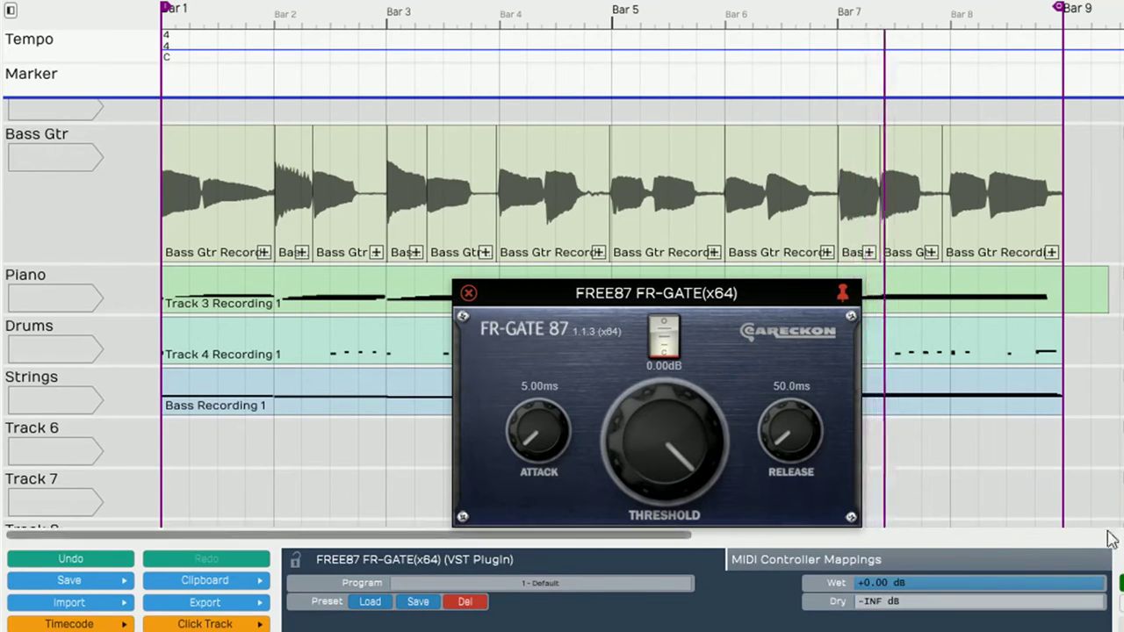
{"action": "left_click_drag", "start_coordinate": [630, 413], "coordinate": [630, 460]}
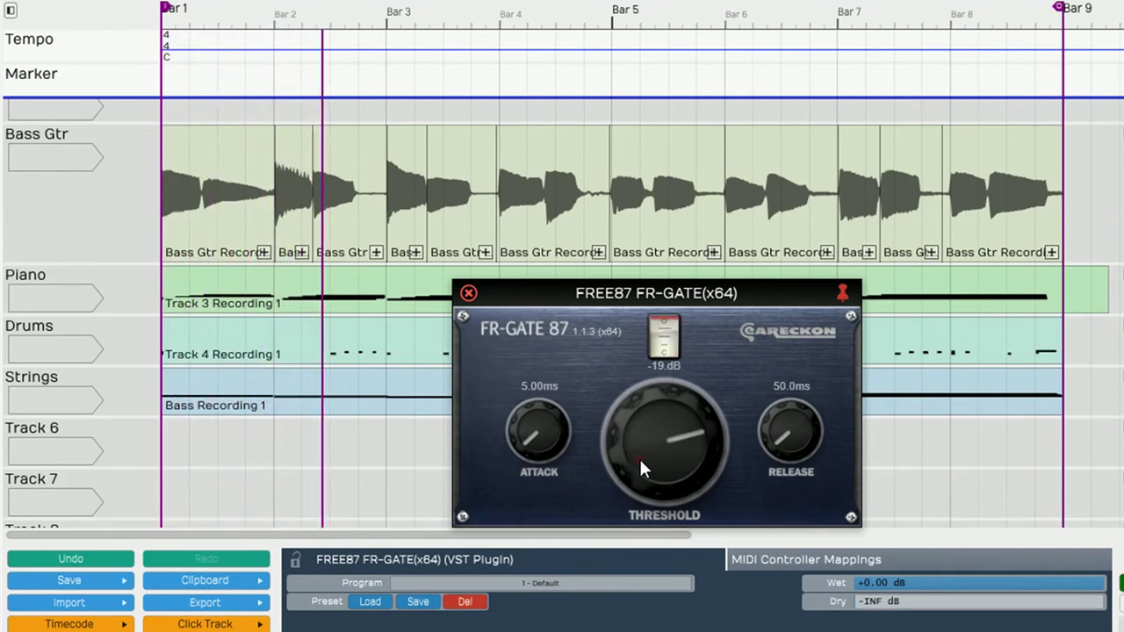
{"action": "left_click_drag", "start_coordinate": [640, 463], "coordinate": [642, 455]}
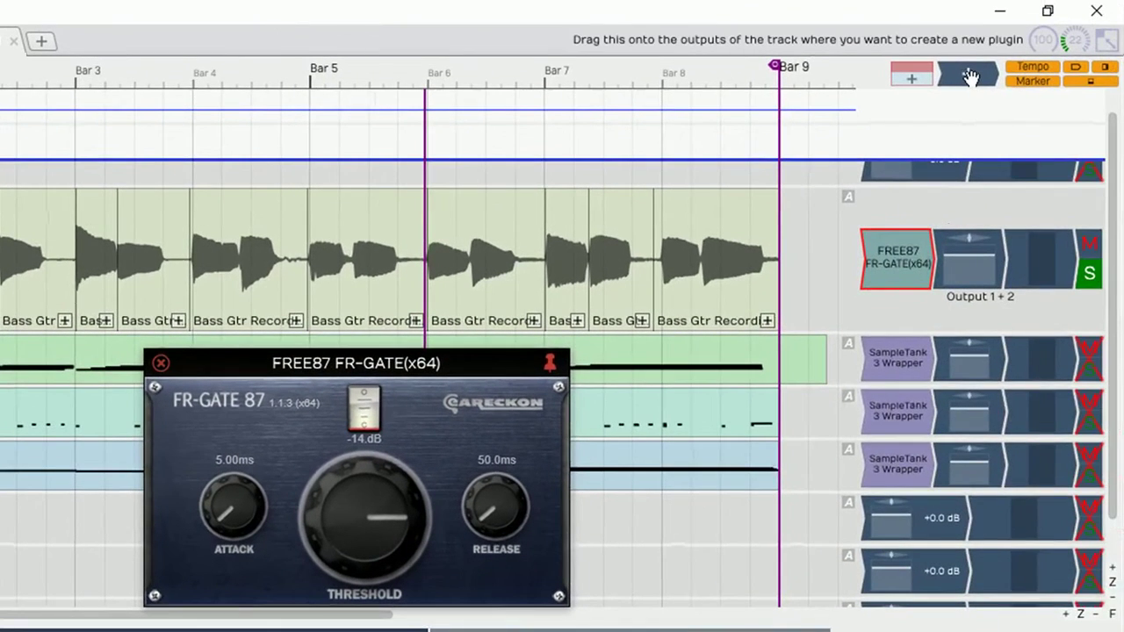
Insert the FREE87 FR-COMP(x64) VST plugin after the gate on the Bass Gtr track, and close the FR-GATE window
{"action": "left_click_drag", "start_coordinate": [975, 101], "coordinate": [938, 254]}
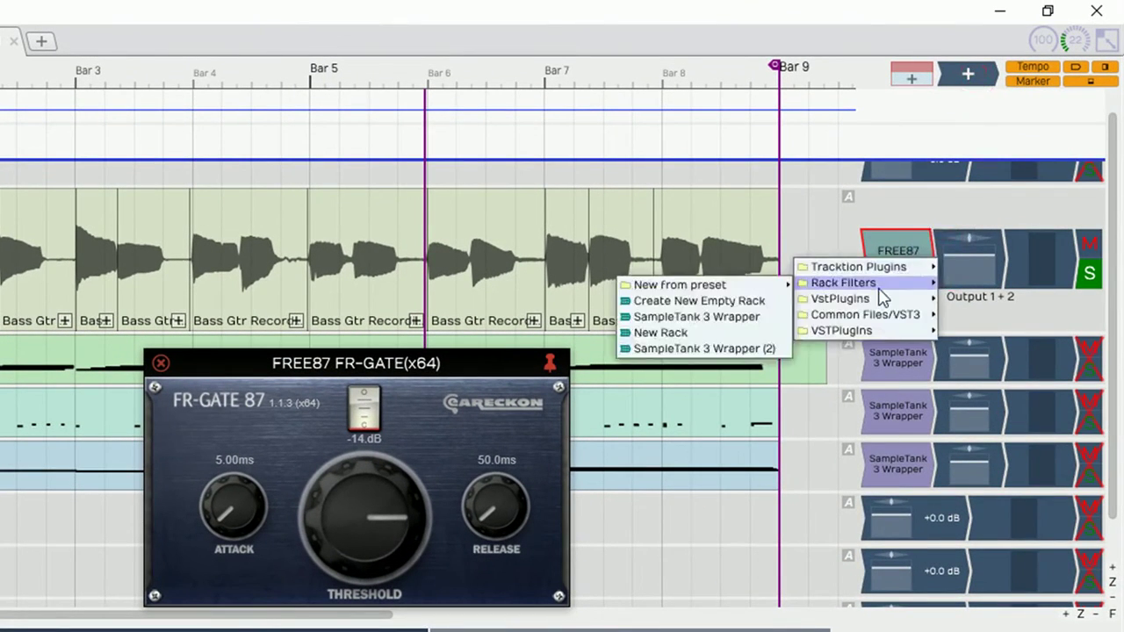
{"action": "mouse_move", "coordinate": [879, 299]}
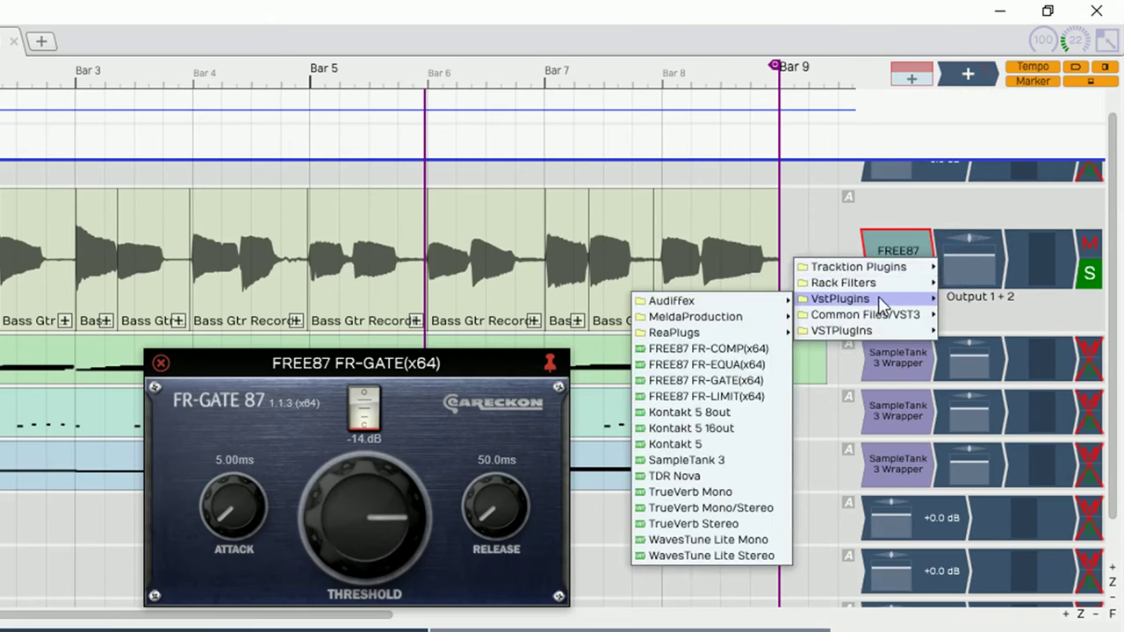
{"action": "left_click", "coordinate": [741, 349]}
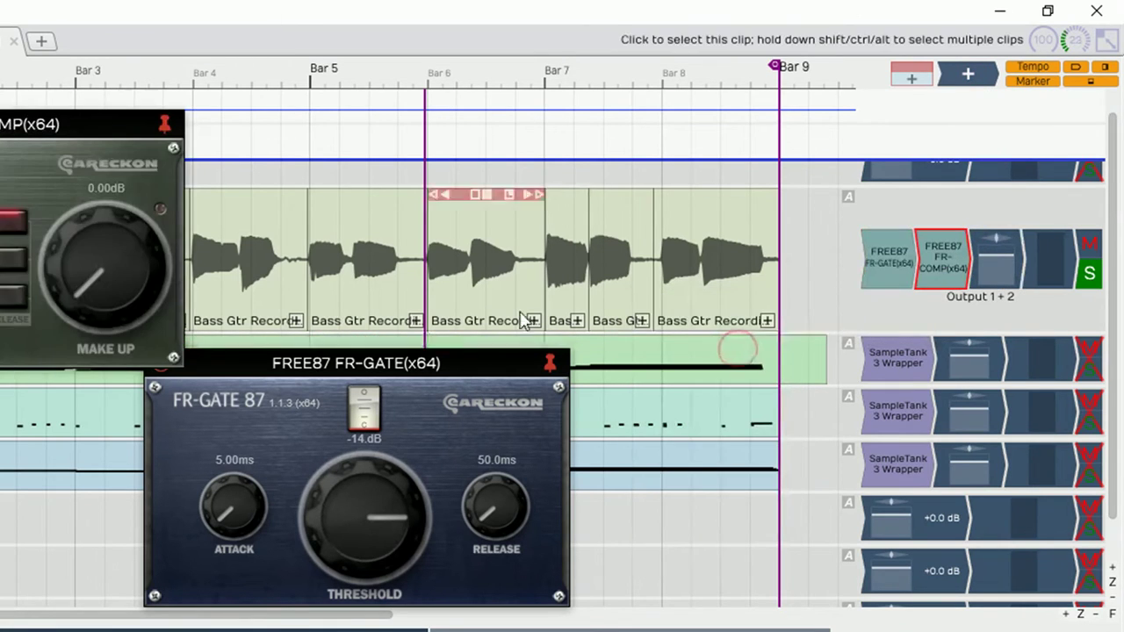
{"action": "left_click_drag", "start_coordinate": [208, 369], "coordinate": [231, 388]}
{"action": "left_click", "coordinate": [201, 406]}
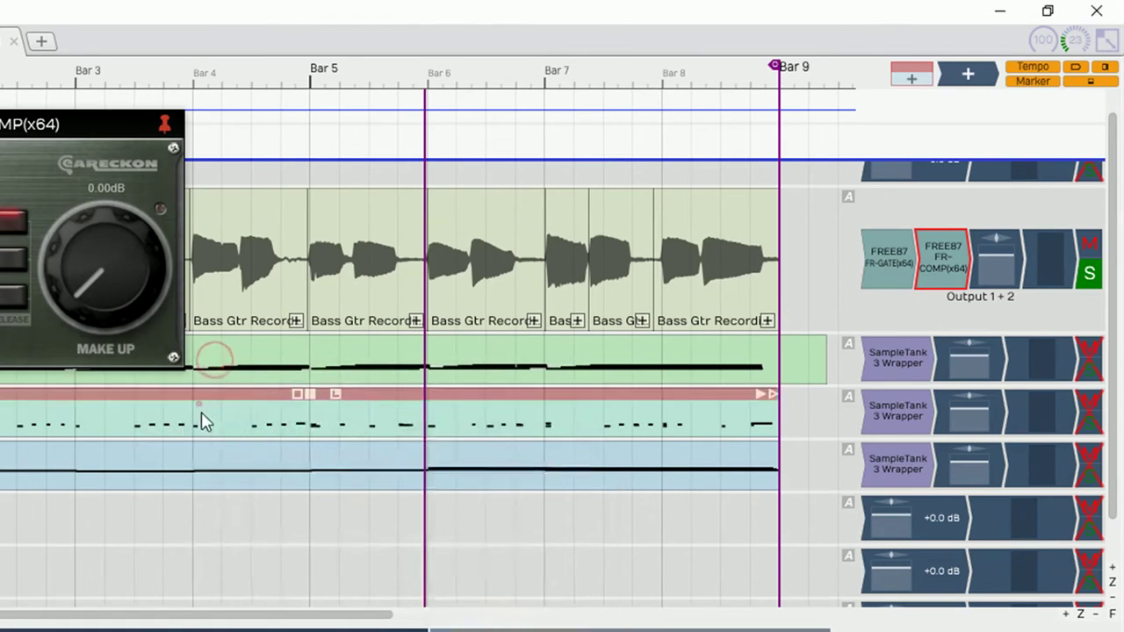
Set the FR-COMP compressor to medium attack and slow release, and lower its threshold to -18 dB during playback
{"action": "left_click_drag", "start_coordinate": [27, 134], "coordinate": [440, 317]}
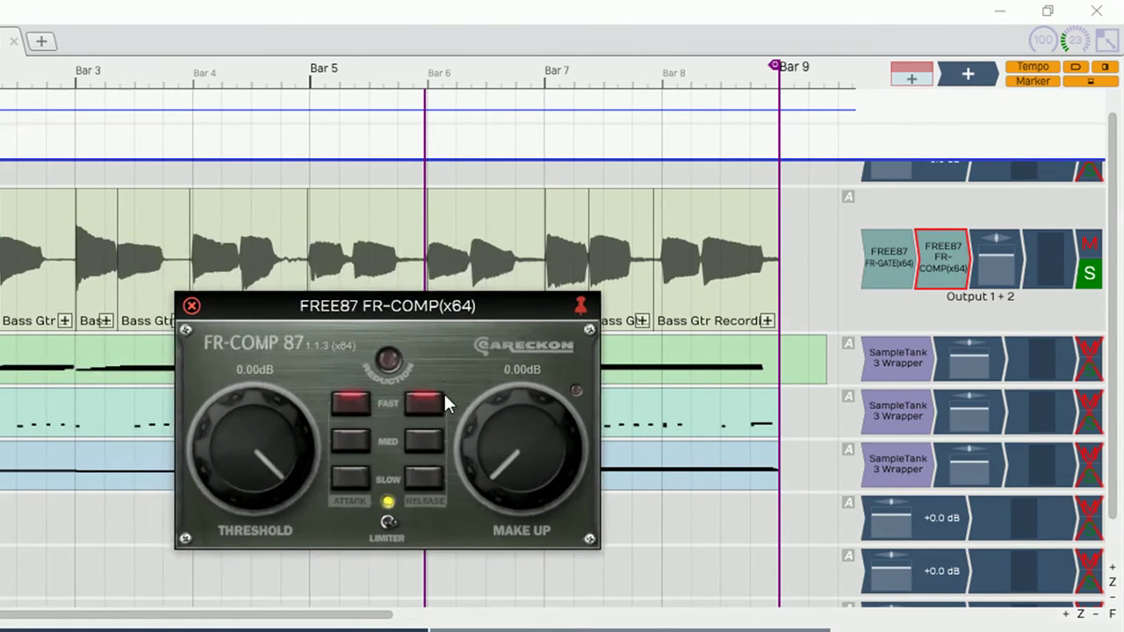
{"action": "left_click", "coordinate": [420, 482]}
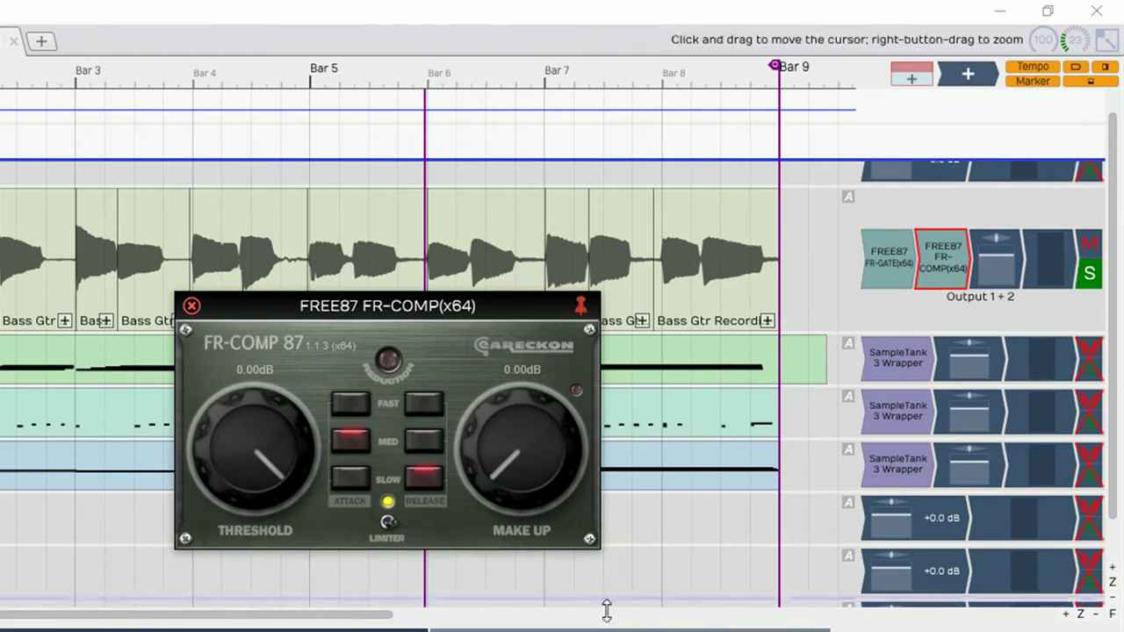
{"action": "key", "text": "Home"}
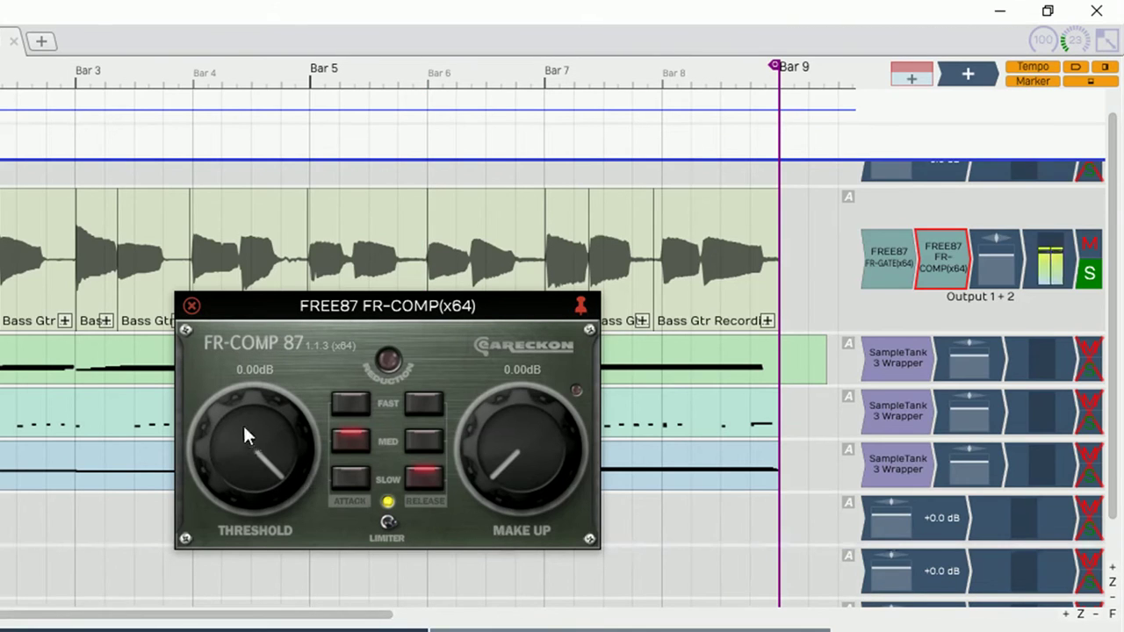
{"action": "left_click_drag", "start_coordinate": [233, 413], "coordinate": [229, 441]}
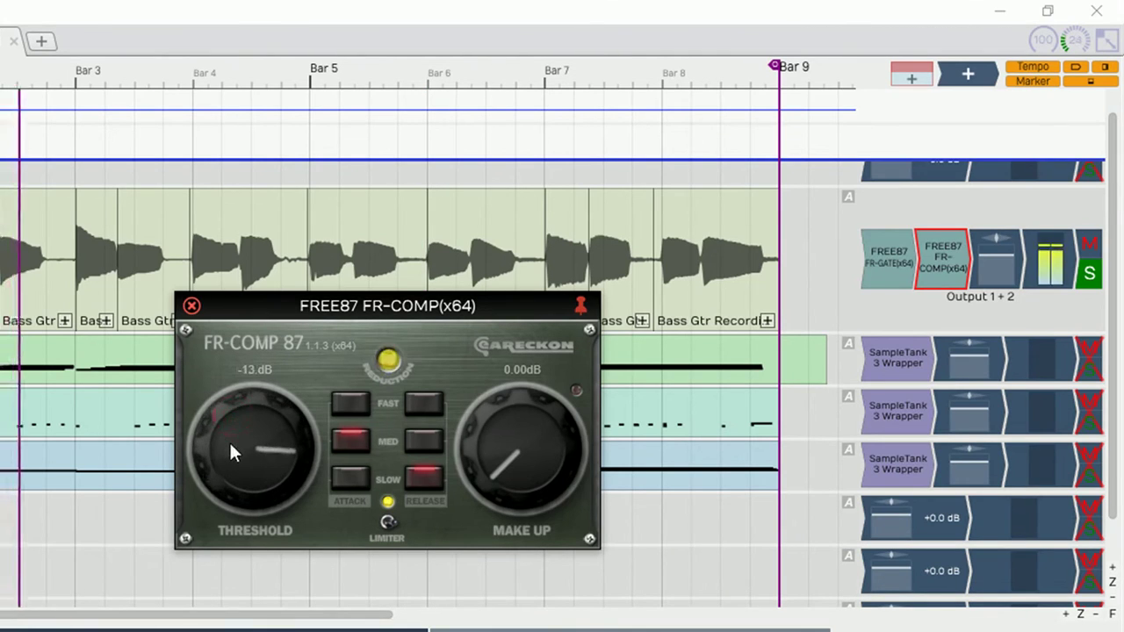
{"action": "left_click_drag", "start_coordinate": [229, 441], "coordinate": [231, 454]}
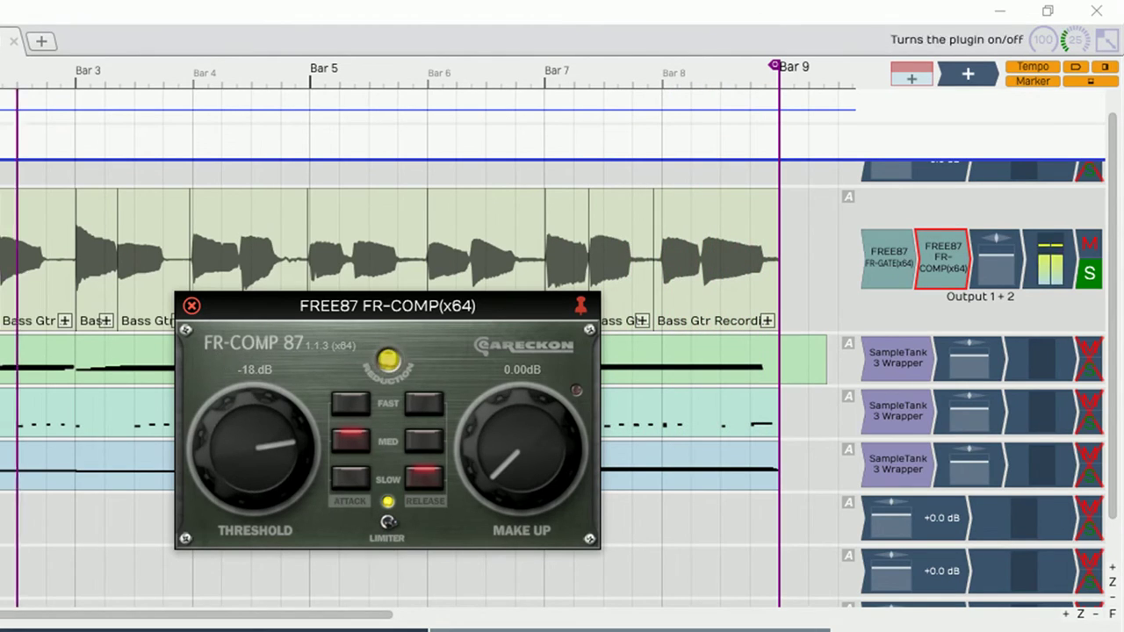
Compare the bass with the compressor off and on, set its make-up gain to 1.24 dB, and close the plugin window
{"action": "left_click", "coordinate": [943, 258]}
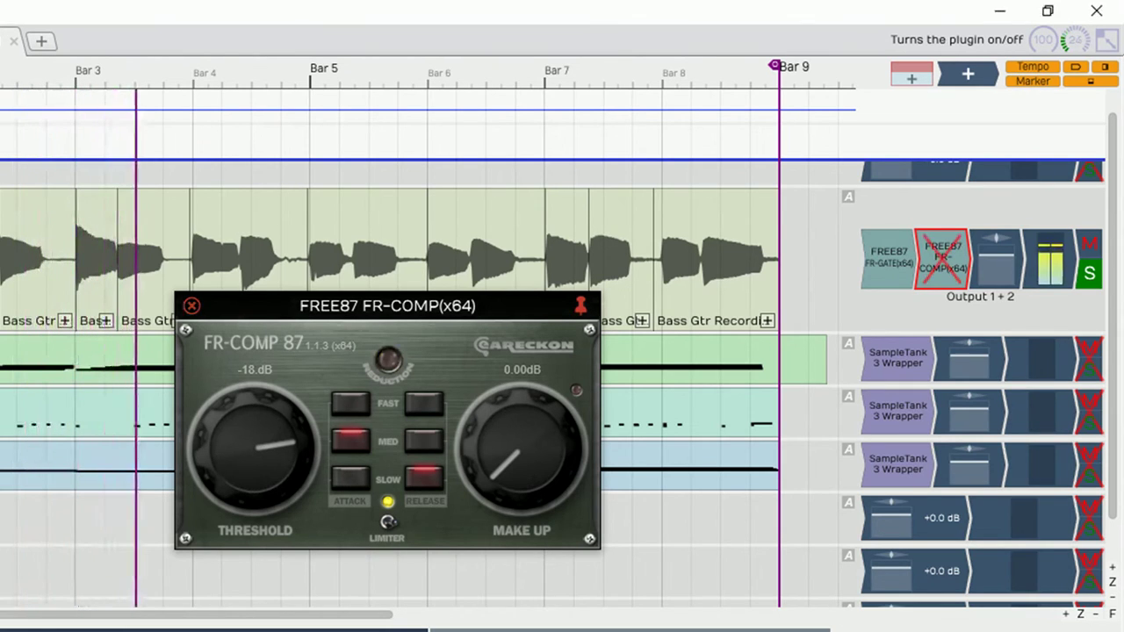
{"action": "left_click", "coordinate": [943, 257]}
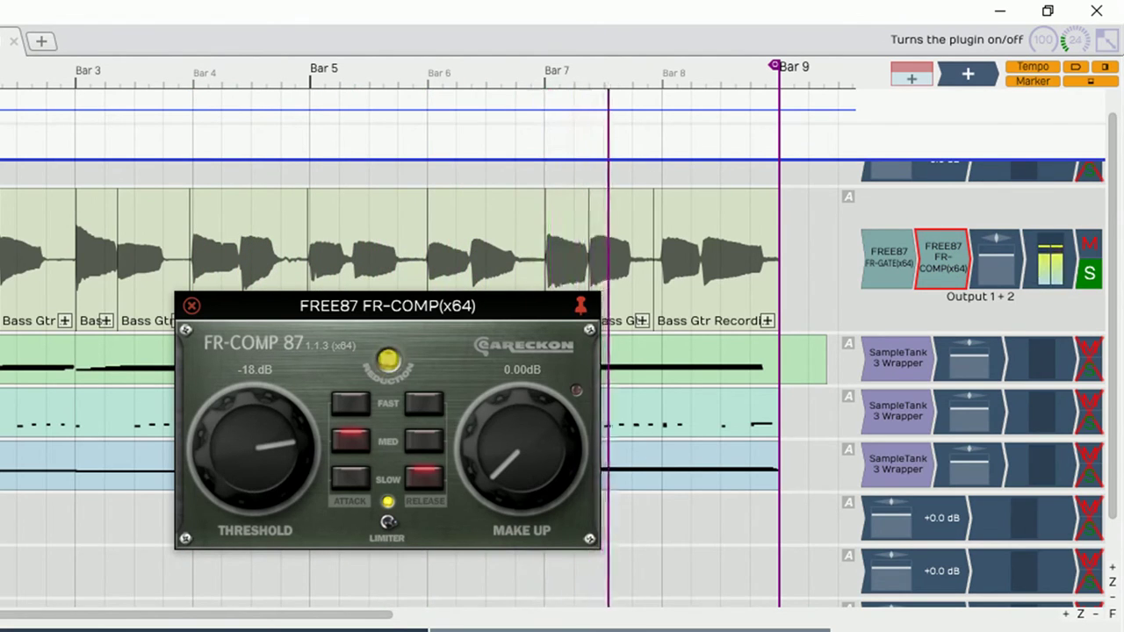
{"action": "left_click_drag", "start_coordinate": [501, 480], "coordinate": [501, 475]}
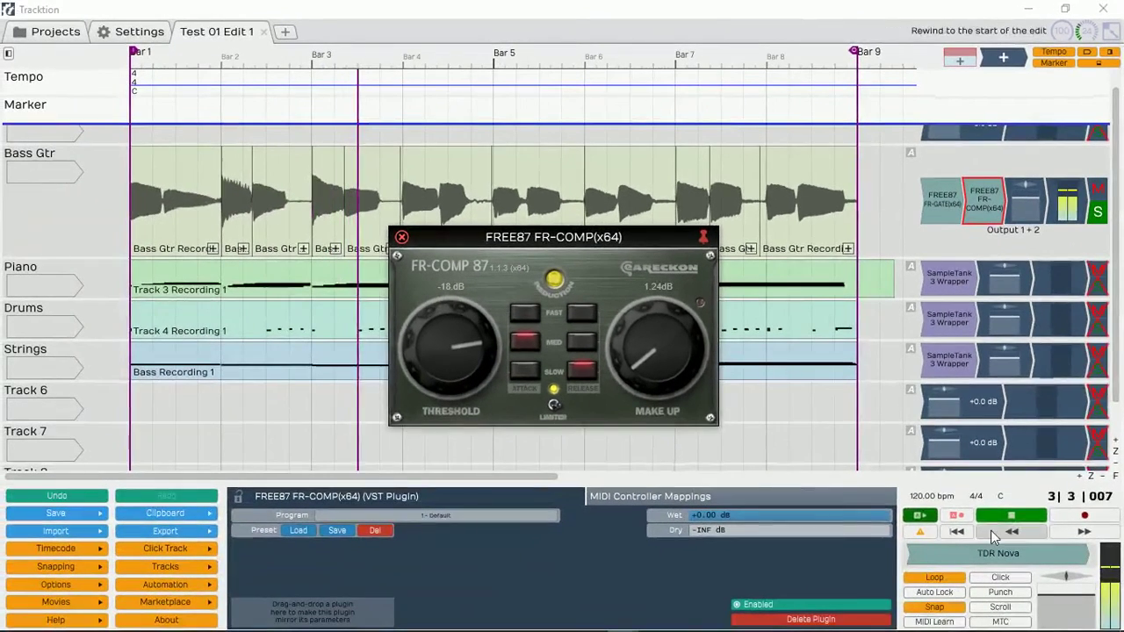
{"action": "left_click", "coordinate": [1010, 515]}
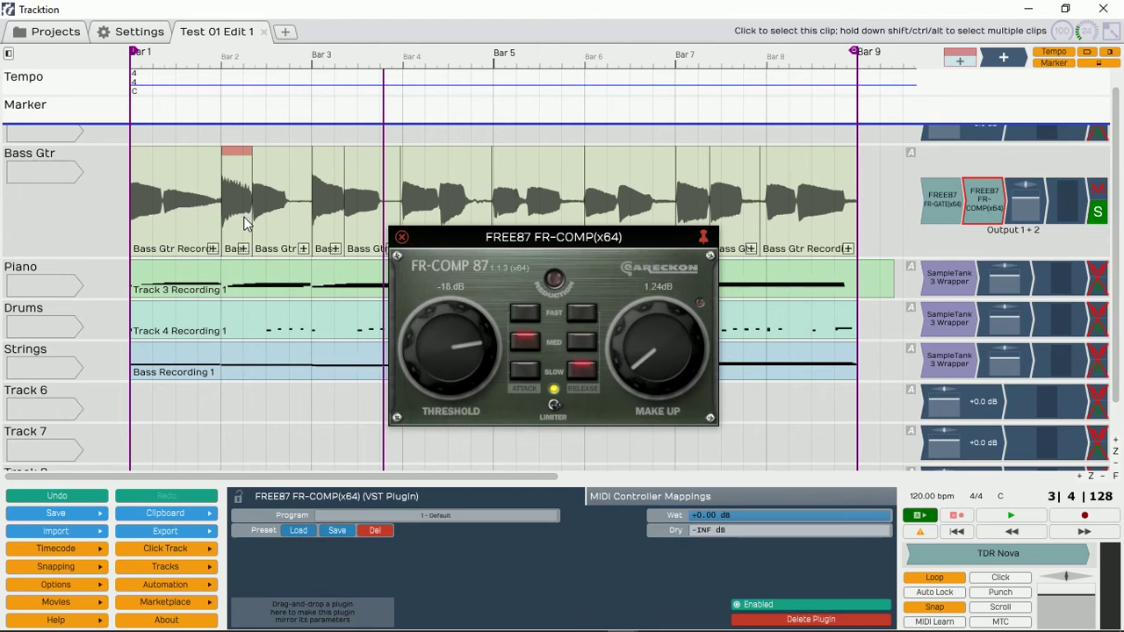
{"action": "left_click", "coordinate": [400, 238]}
{"action": "left_click", "coordinate": [446, 286]}
Try take #3 for the short clip at the start of bar 2 on the Bass Gtr track, and return it to take #4
{"action": "left_click", "coordinate": [302, 253]}
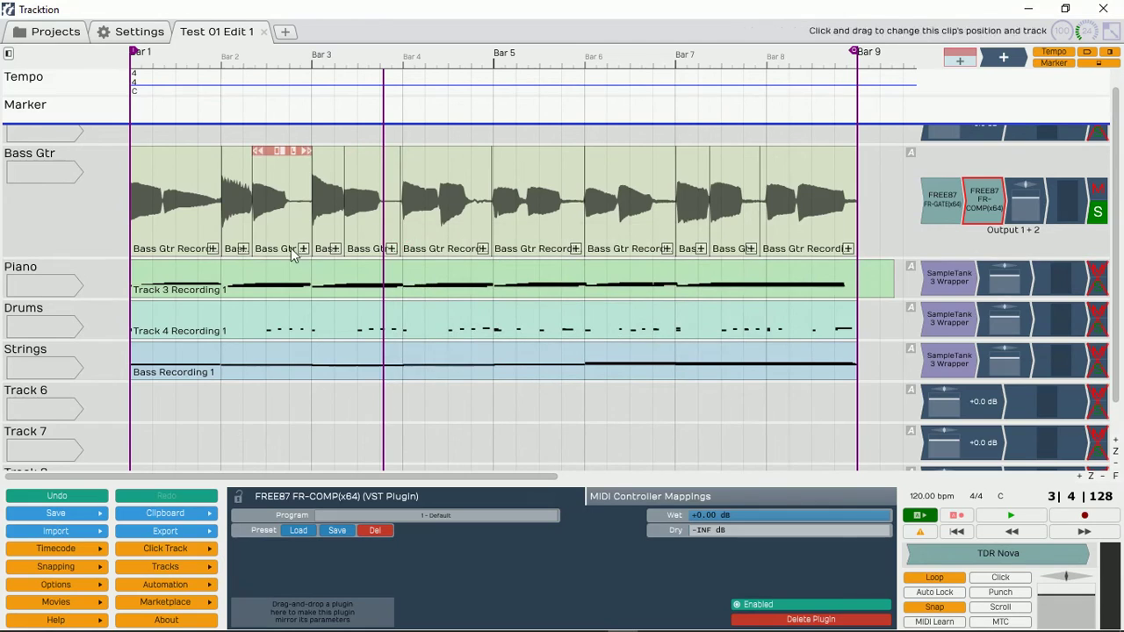
{"action": "left_click", "coordinate": [244, 250]}
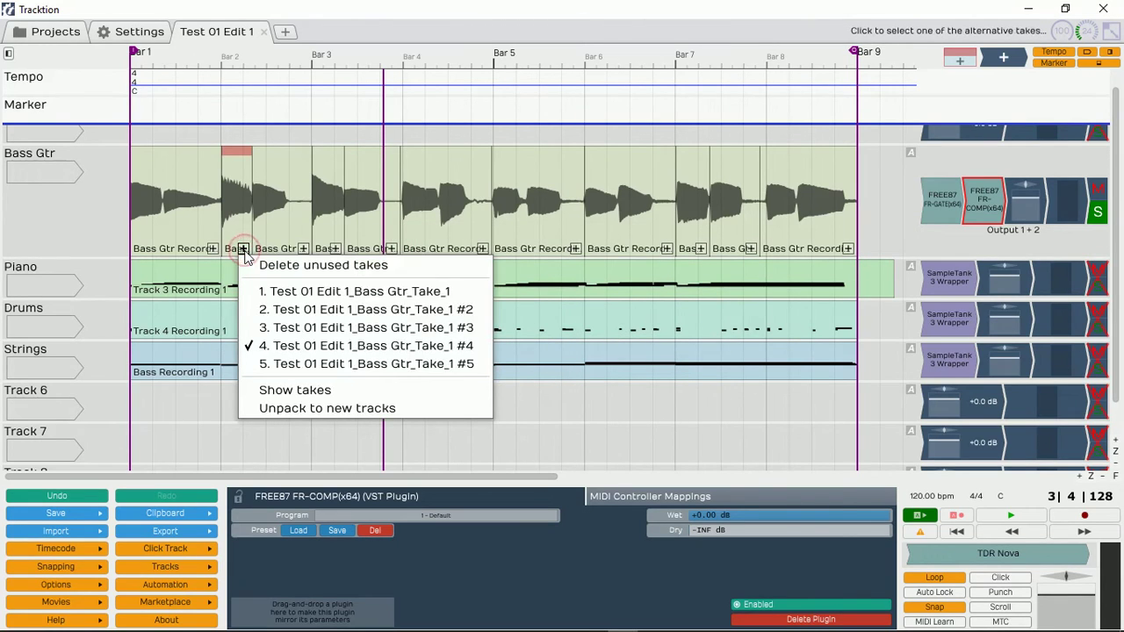
{"action": "left_click", "coordinate": [263, 329]}
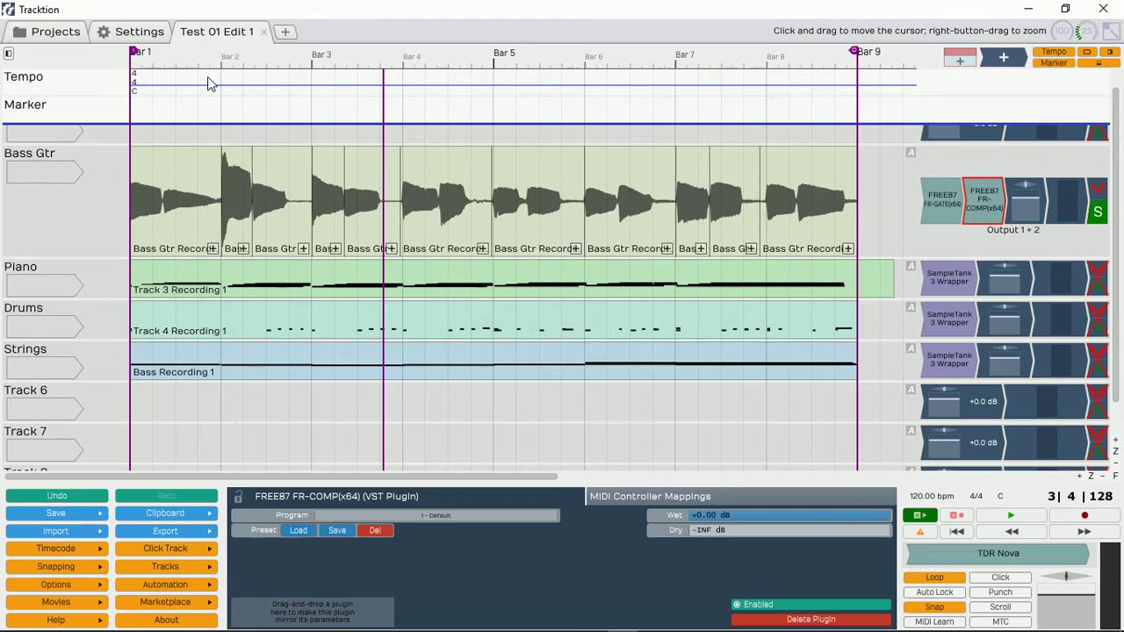
{"action": "left_click", "coordinate": [180, 135]}
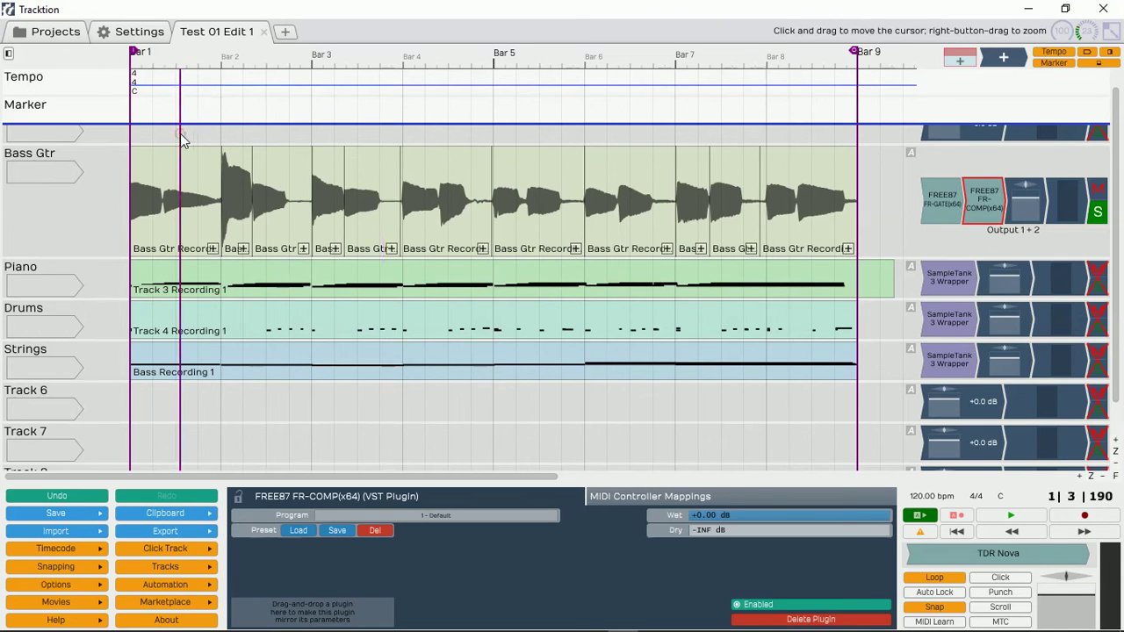
{"action": "left_click", "coordinate": [243, 249]}
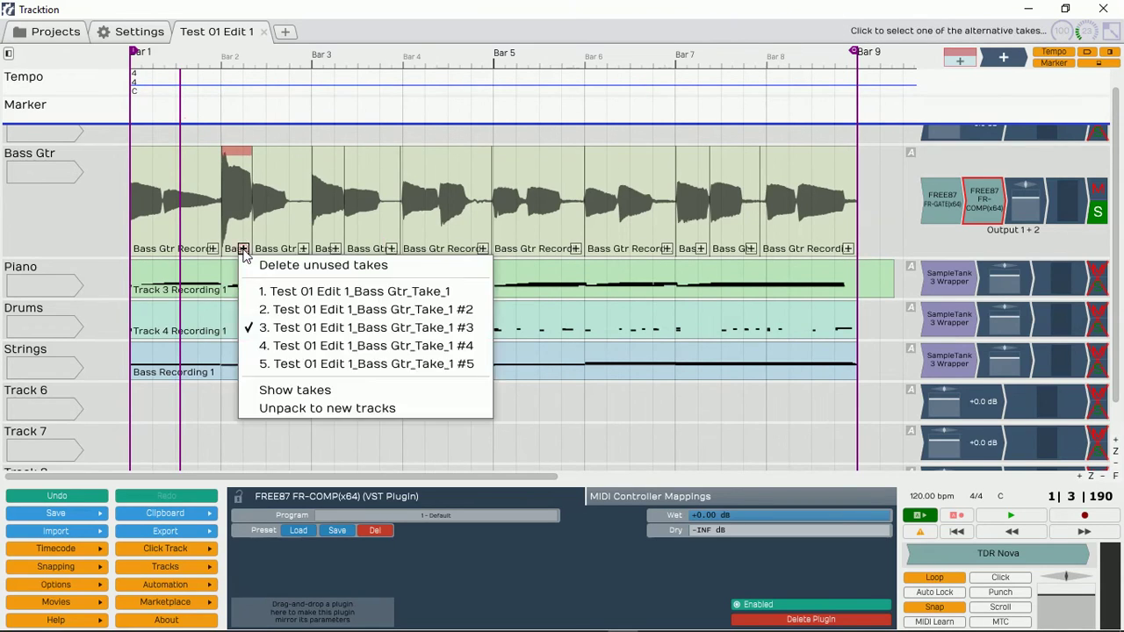
{"action": "left_click", "coordinate": [269, 346]}
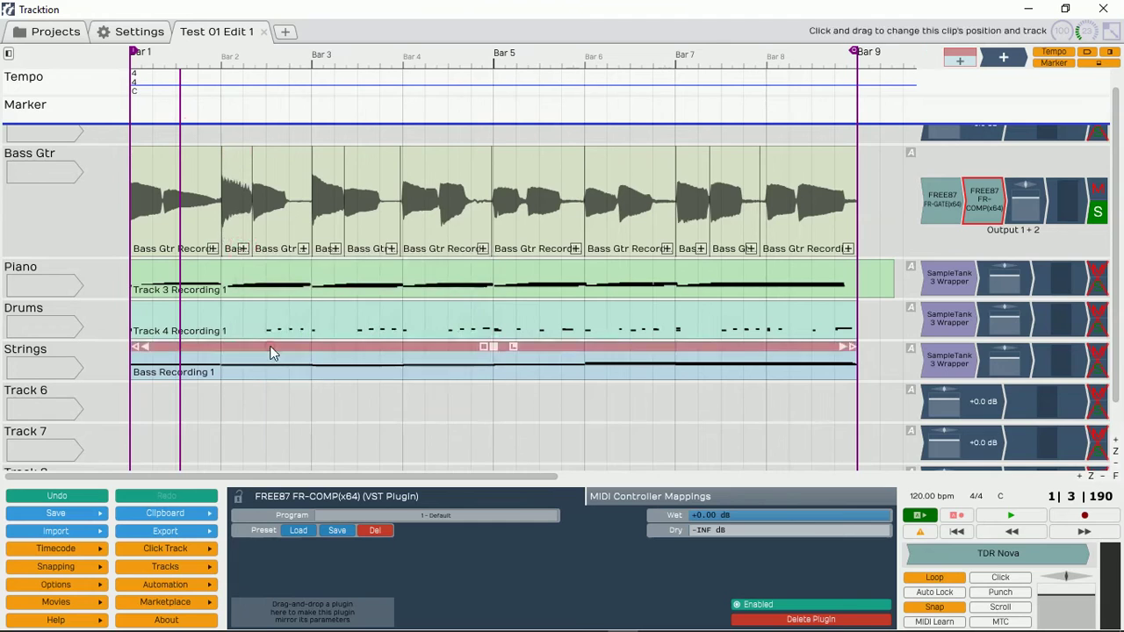
Try takes #3 and #2 for the short bar 2 bass clip, and audition take #2 from late in bar 1
{"action": "left_click", "coordinate": [242, 232]}
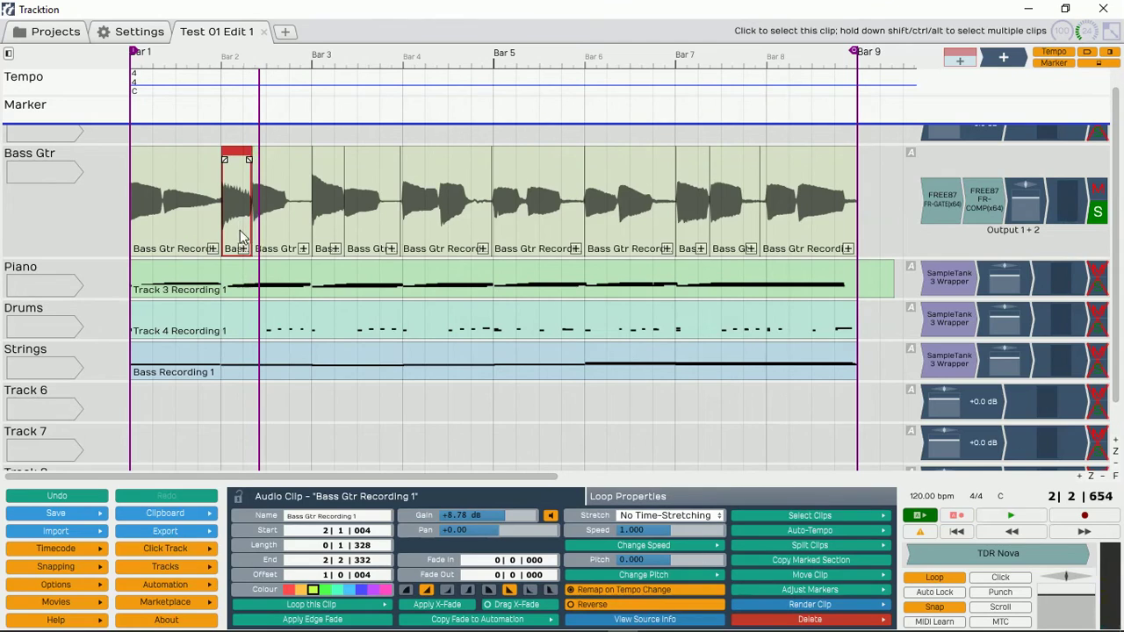
{"action": "left_click", "coordinate": [244, 250]}
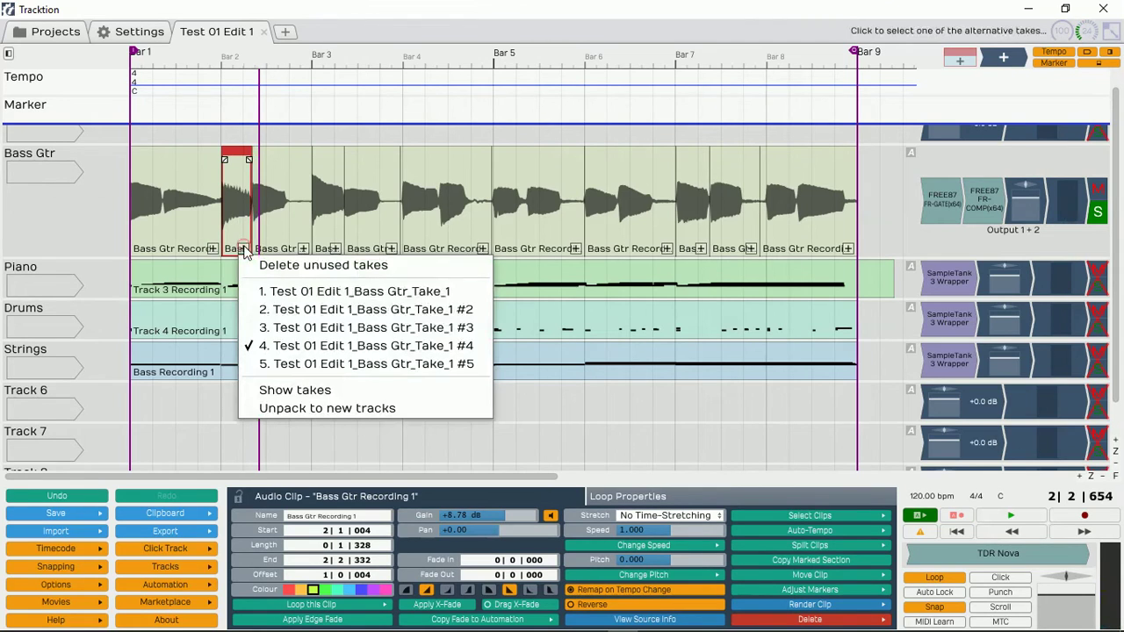
{"action": "left_click", "coordinate": [272, 329]}
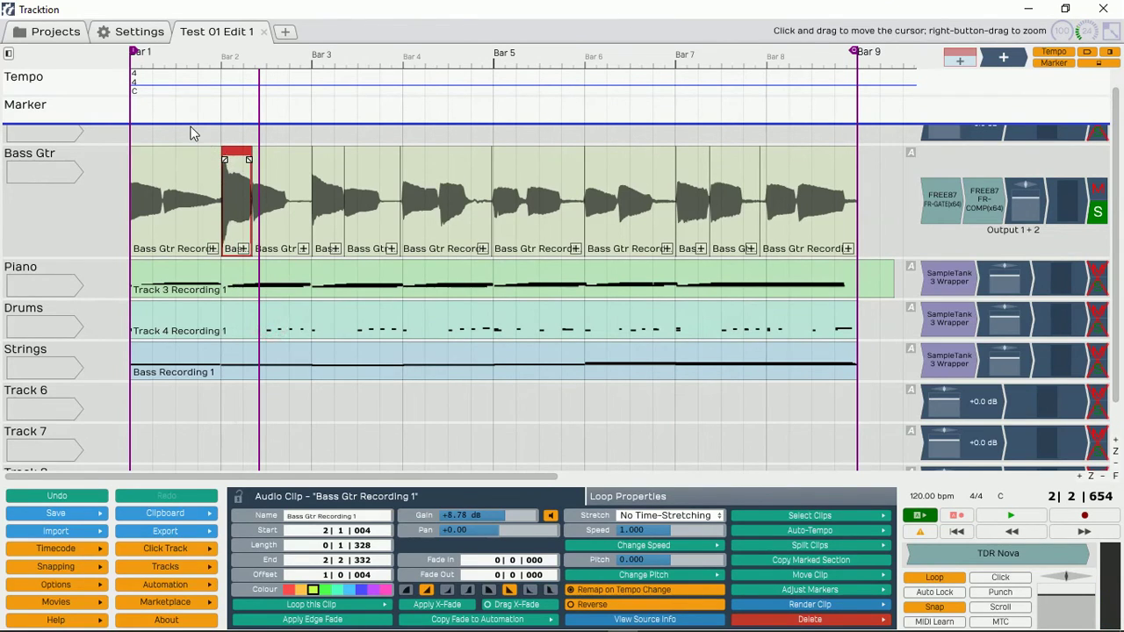
{"action": "left_click", "coordinate": [243, 249]}
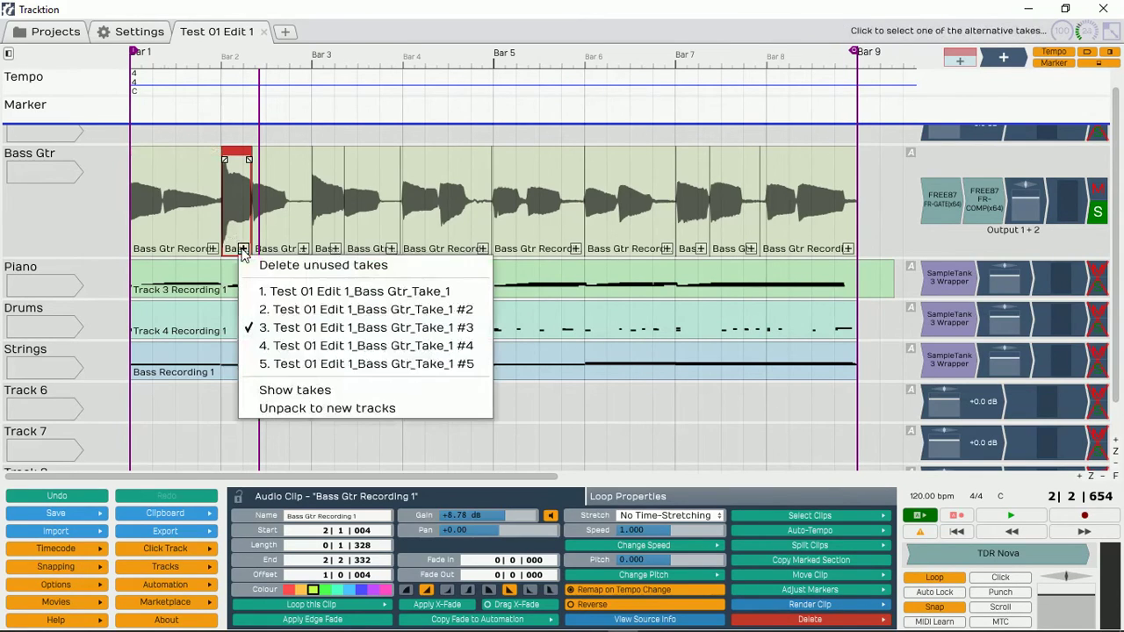
{"action": "left_click", "coordinate": [285, 314]}
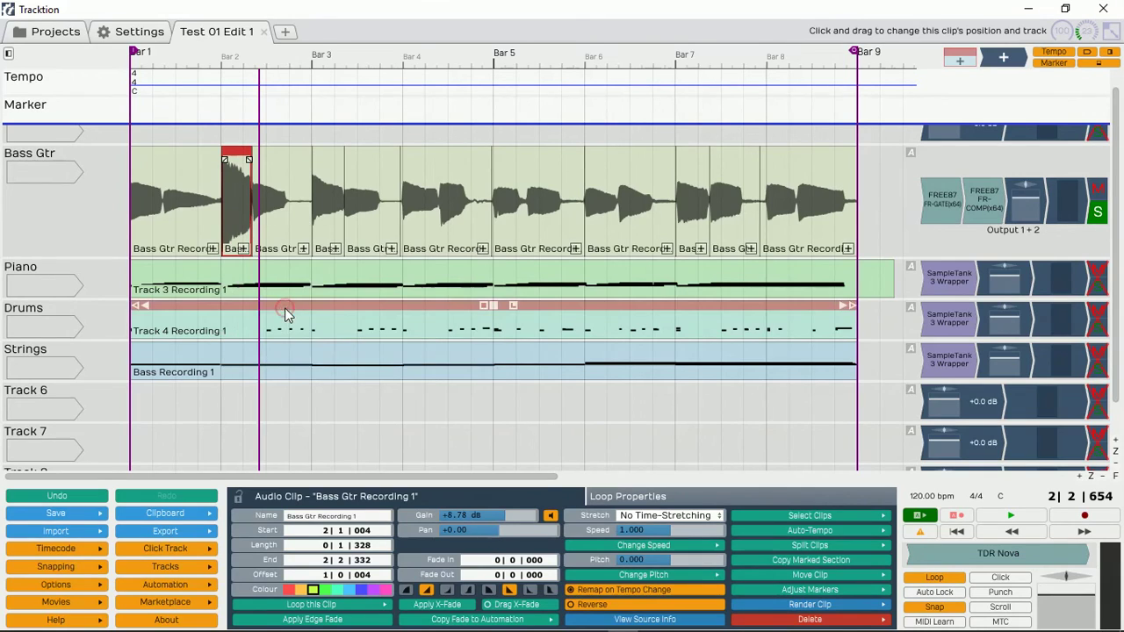
{"action": "left_click", "coordinate": [190, 166]}
{"action": "left_click", "coordinate": [191, 132]}
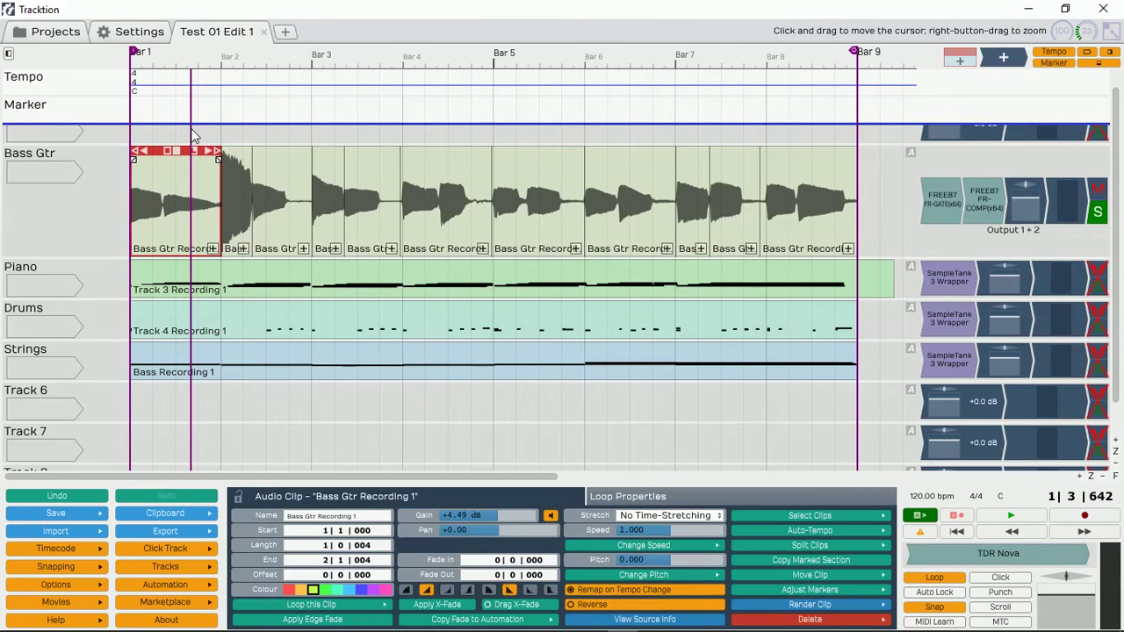
{"action": "key", "text": "space"}
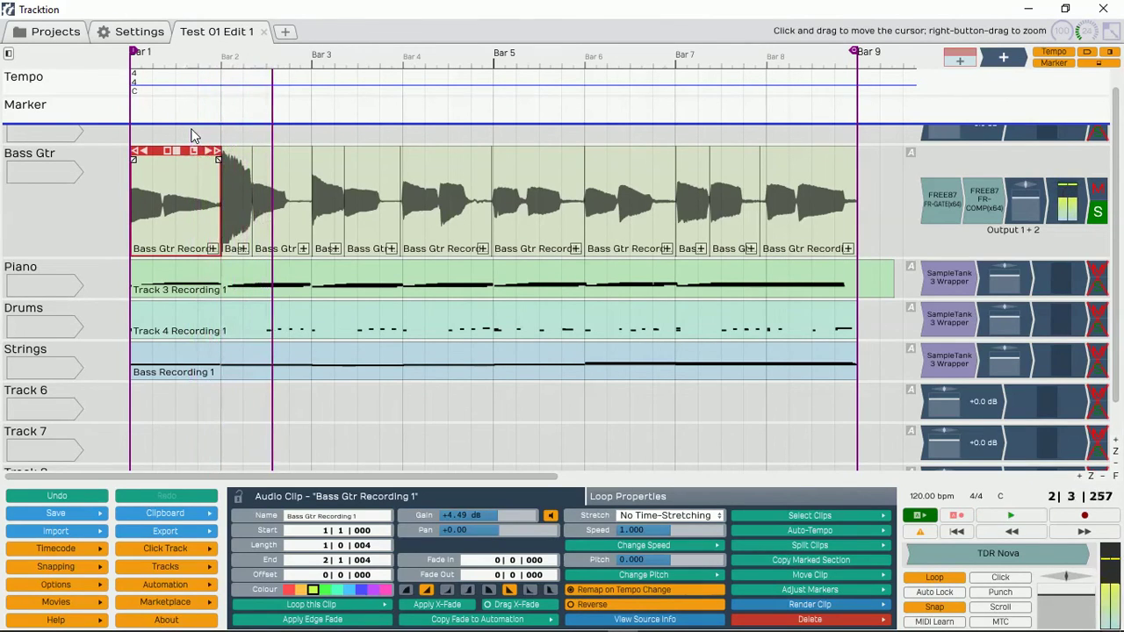
Switch the short bar 2 bass clip to take #3 and play the passage from the middle of bar 1
{"action": "left_click", "coordinate": [244, 249]}
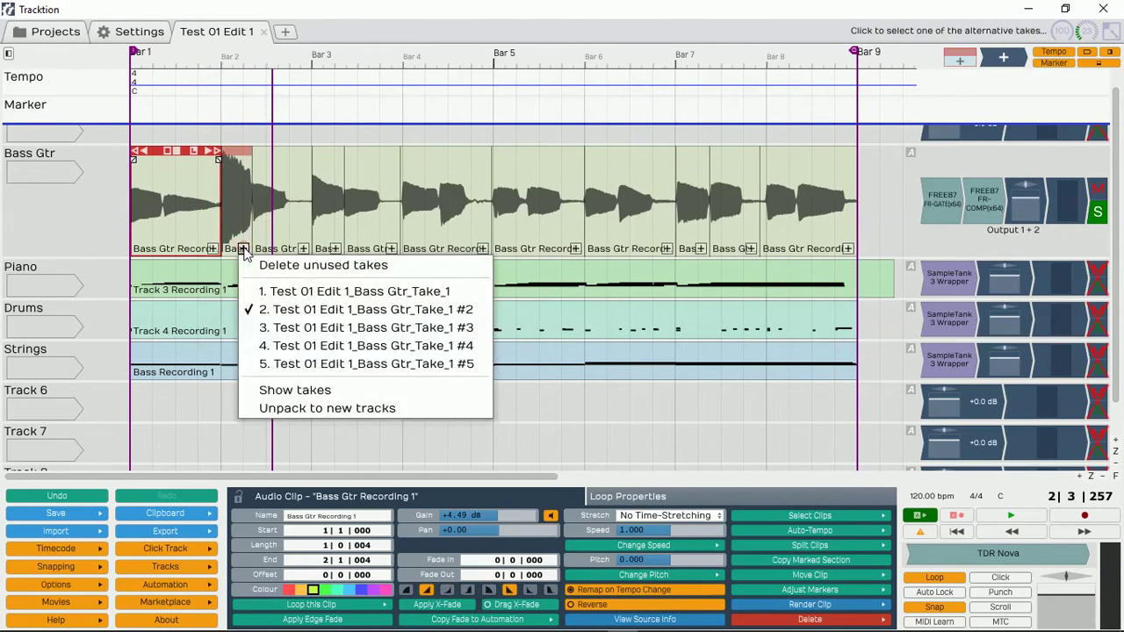
{"action": "left_click", "coordinate": [275, 328]}
{"action": "left_click", "coordinate": [181, 107]}
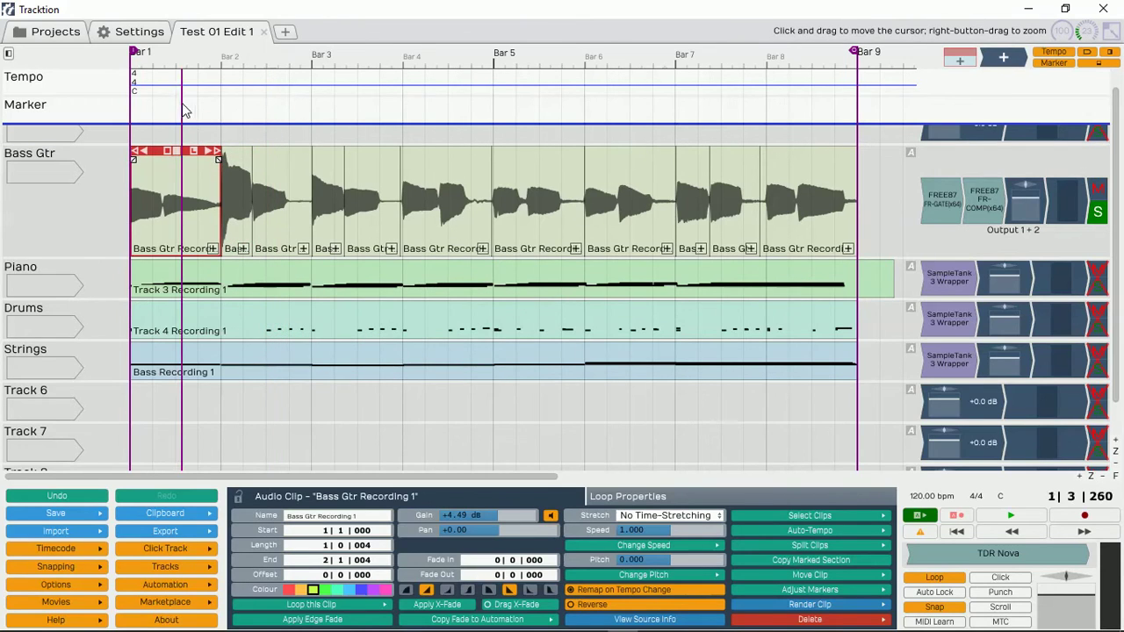
{"action": "key", "text": "space"}
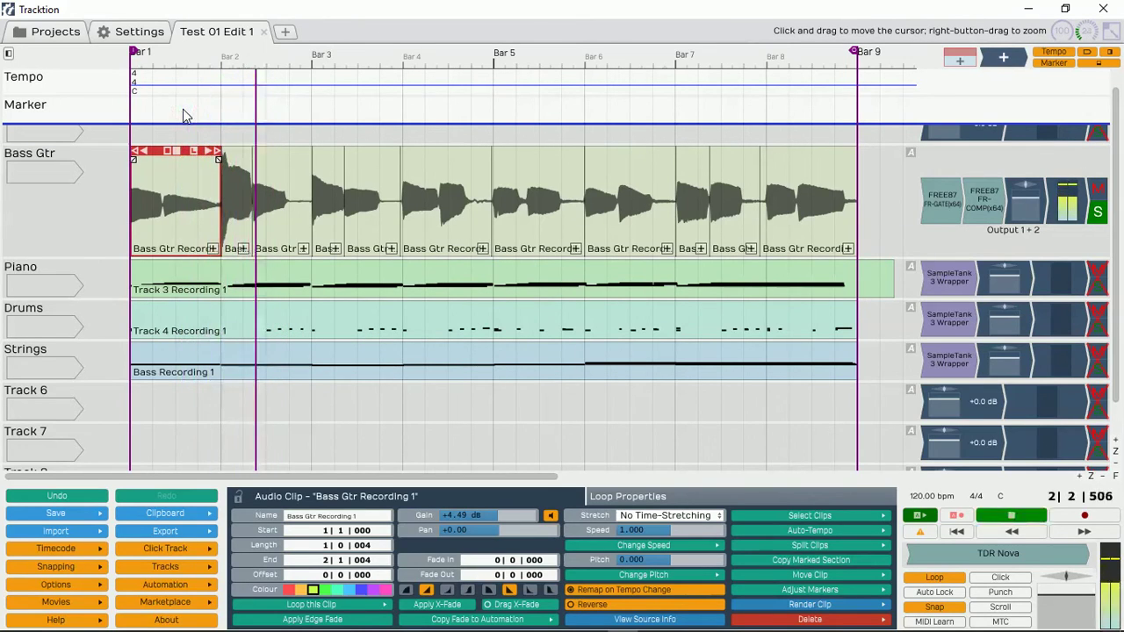
{"action": "key", "text": "space"}
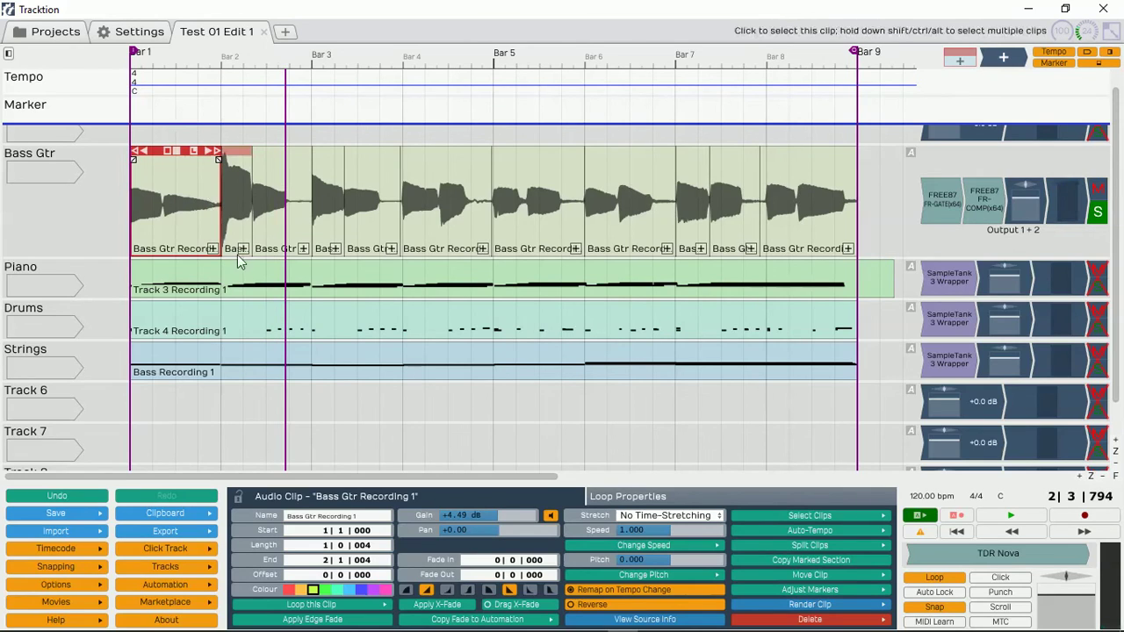
Switch the short bar 2 bass clip to take #2 and set its clip gain to +4.49 dB
{"action": "left_click", "coordinate": [243, 249]}
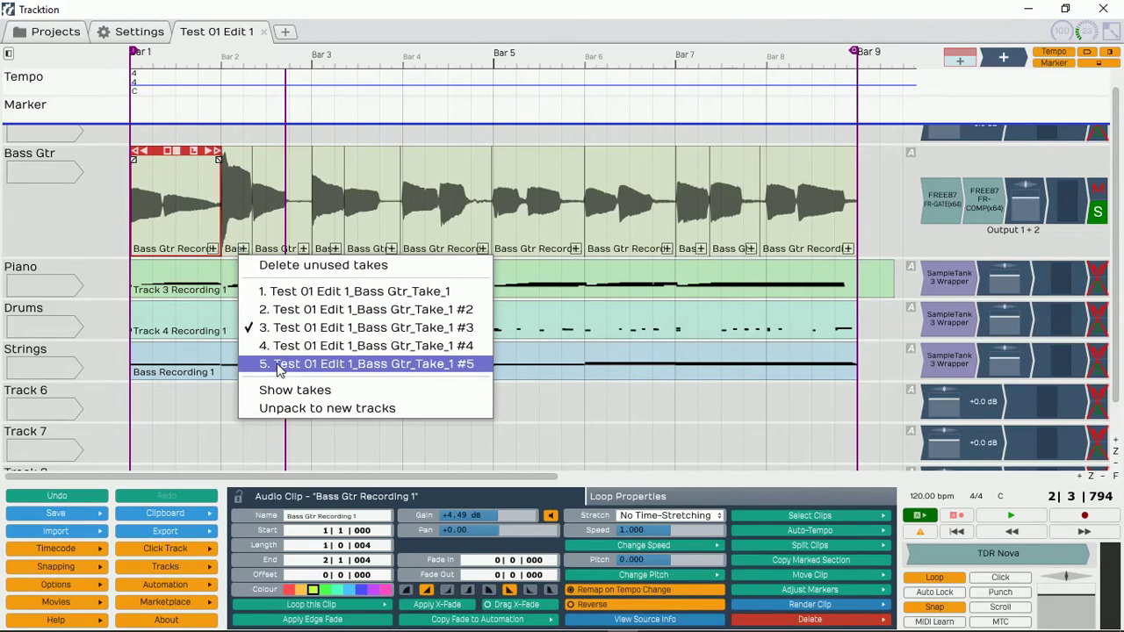
{"action": "left_click", "coordinate": [280, 312]}
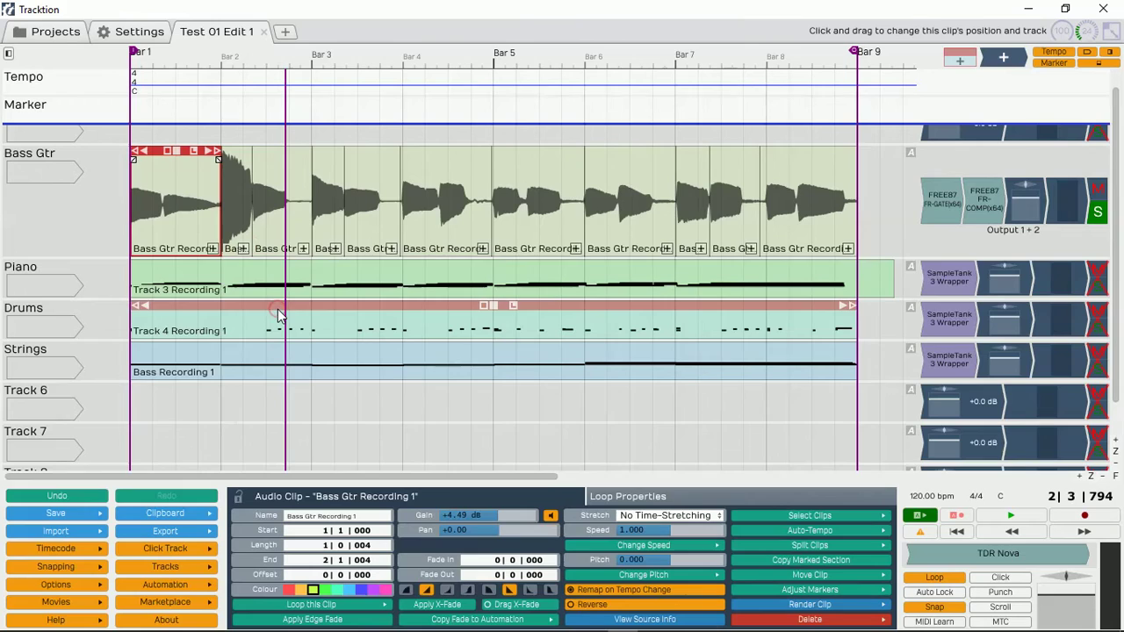
{"action": "left_click", "coordinate": [230, 183]}
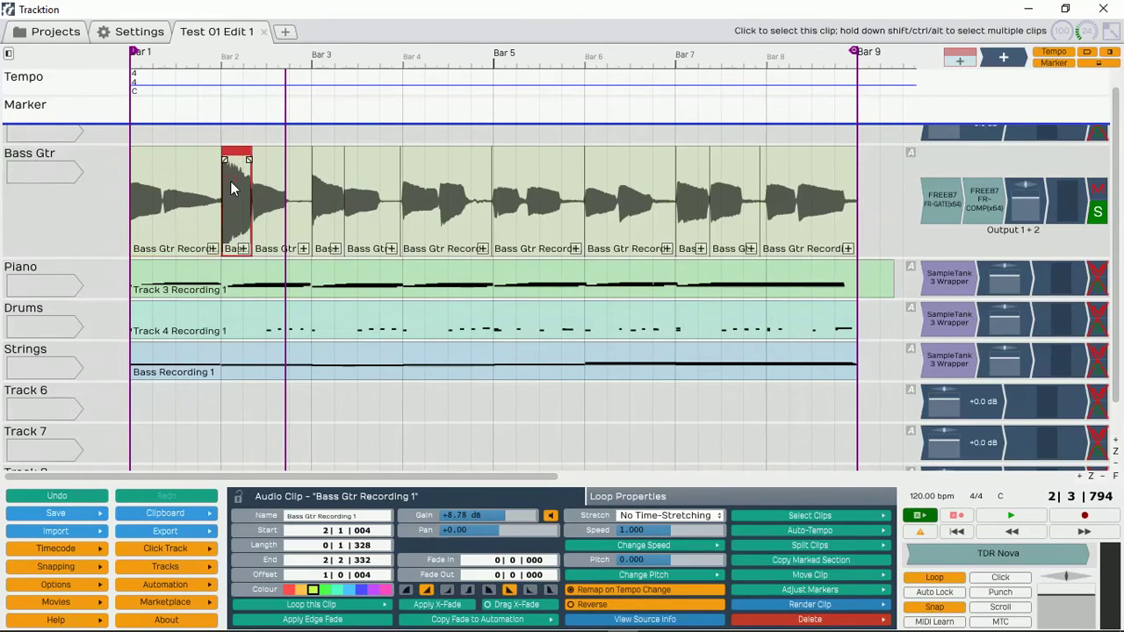
{"action": "left_click_drag", "start_coordinate": [502, 514], "coordinate": [501, 515]}
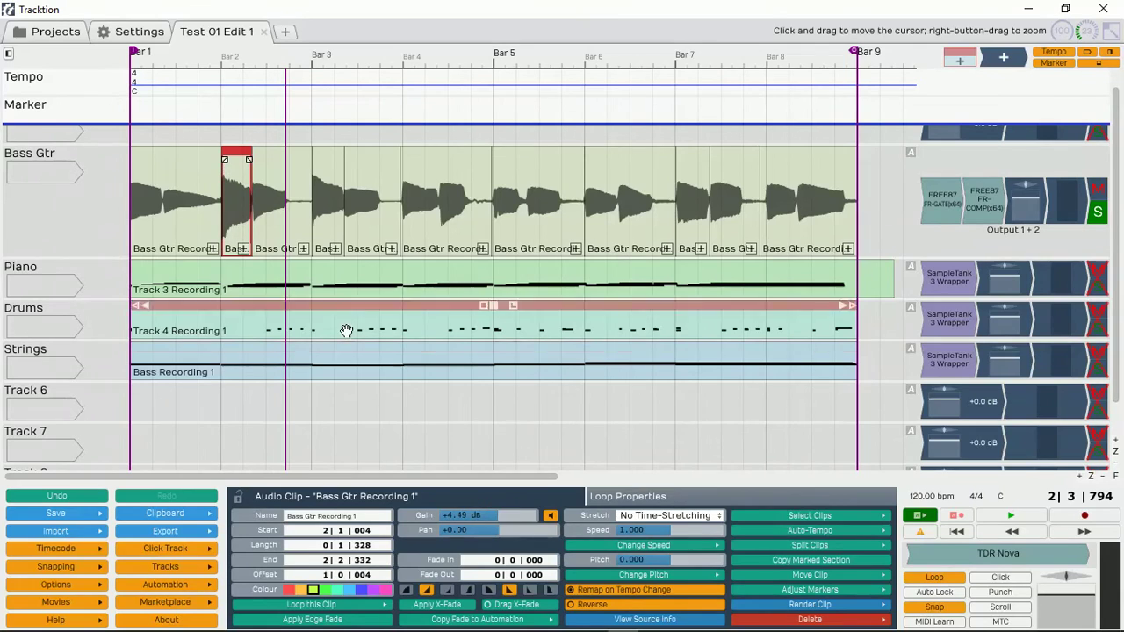
Play the soloed bass from the middle of bar 1 into bar 4 to check the bar 2 clip's level
{"action": "left_click", "coordinate": [173, 137]}
{"action": "key", "text": "space"}
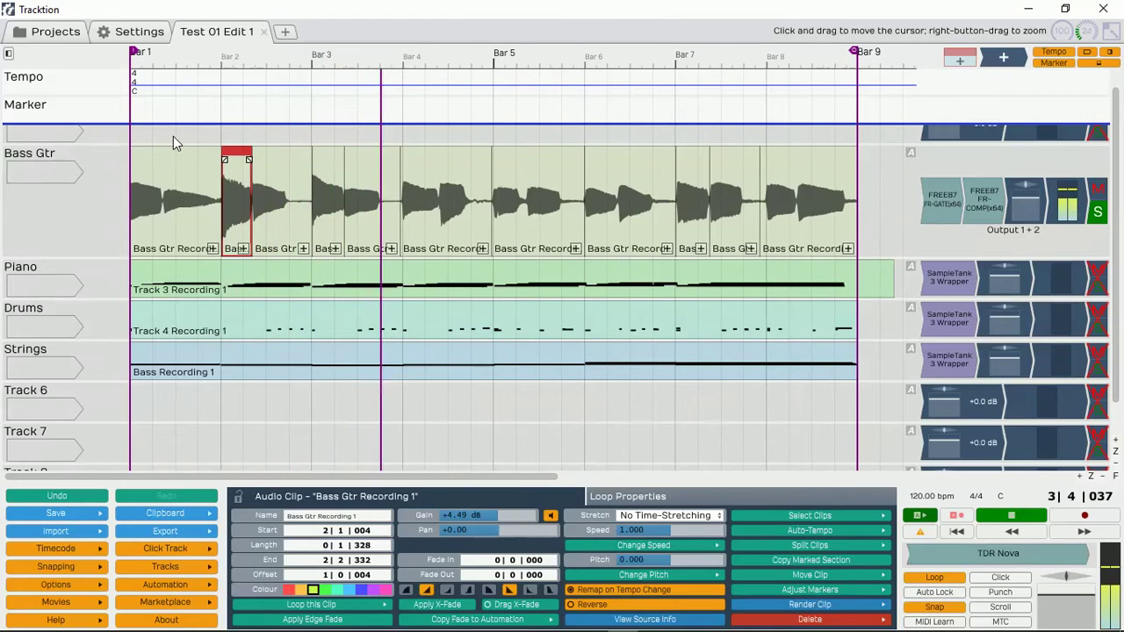
{"action": "key", "text": "space"}
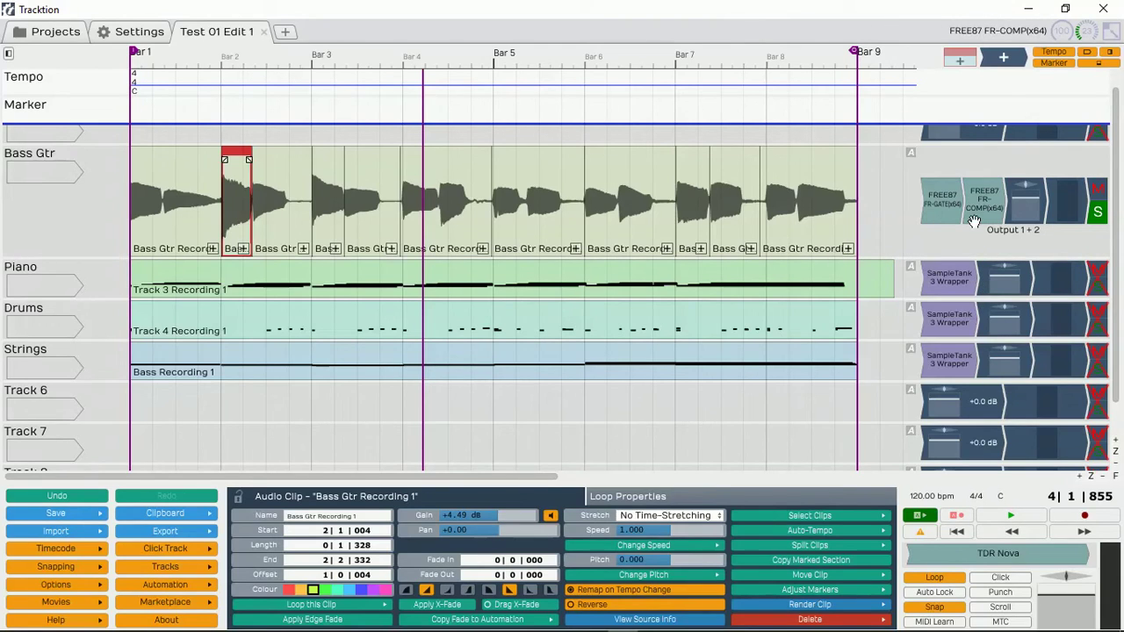
Take the Bass Gtr track out of solo and play the looped arrangement with the piano, drums and strings
{"action": "left_click", "coordinate": [953, 533]}
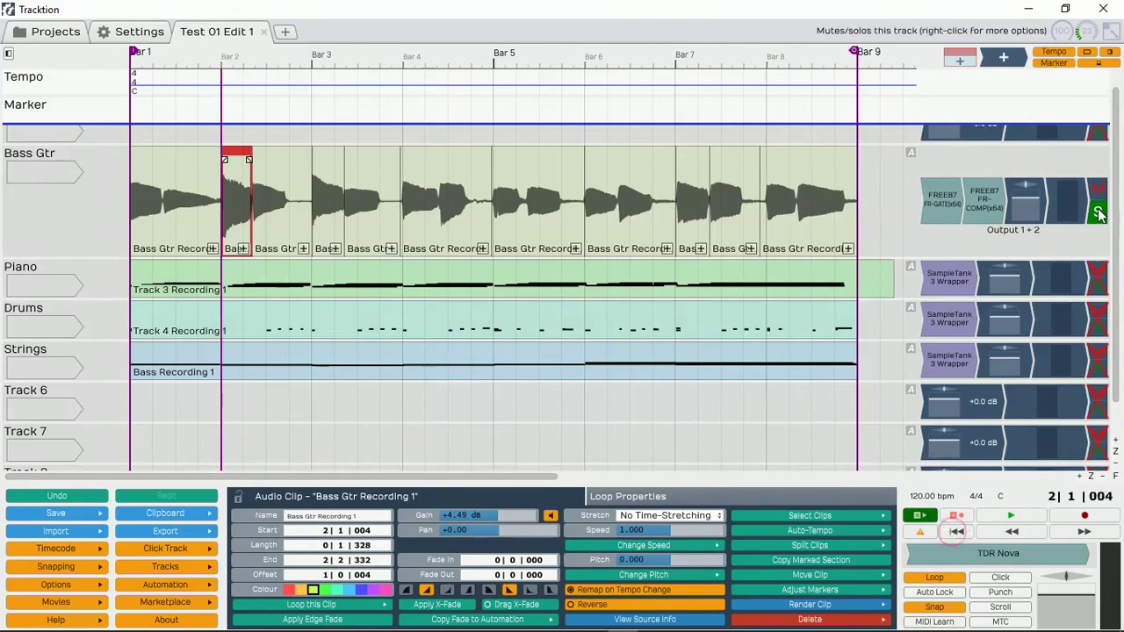
{"action": "left_click", "coordinate": [1013, 519]}
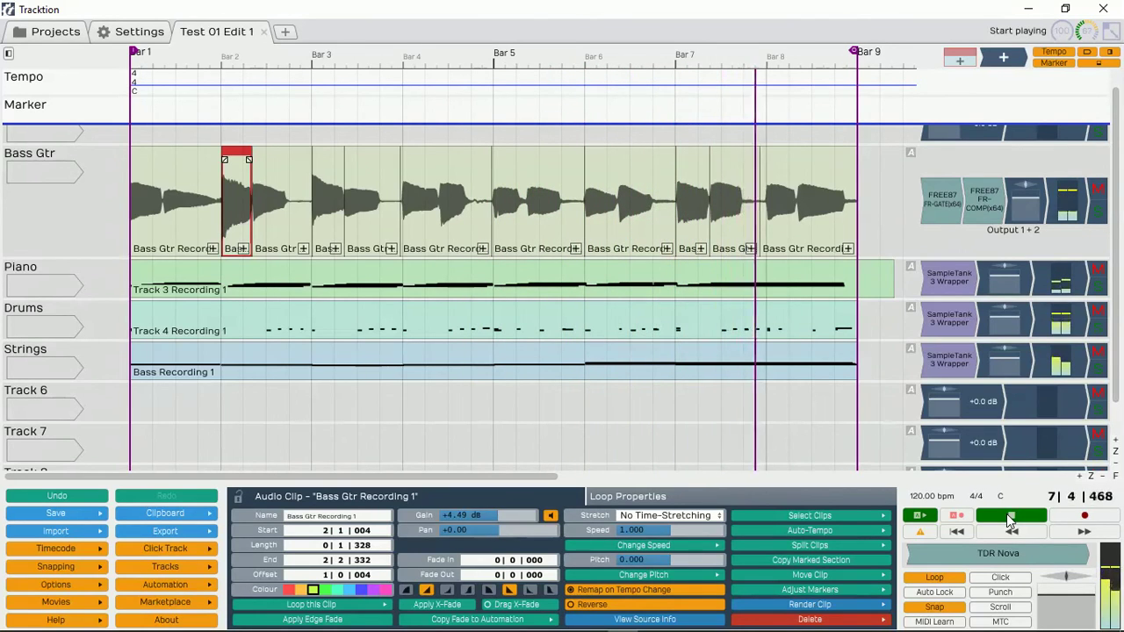
{"action": "left_click", "coordinate": [1008, 518]}
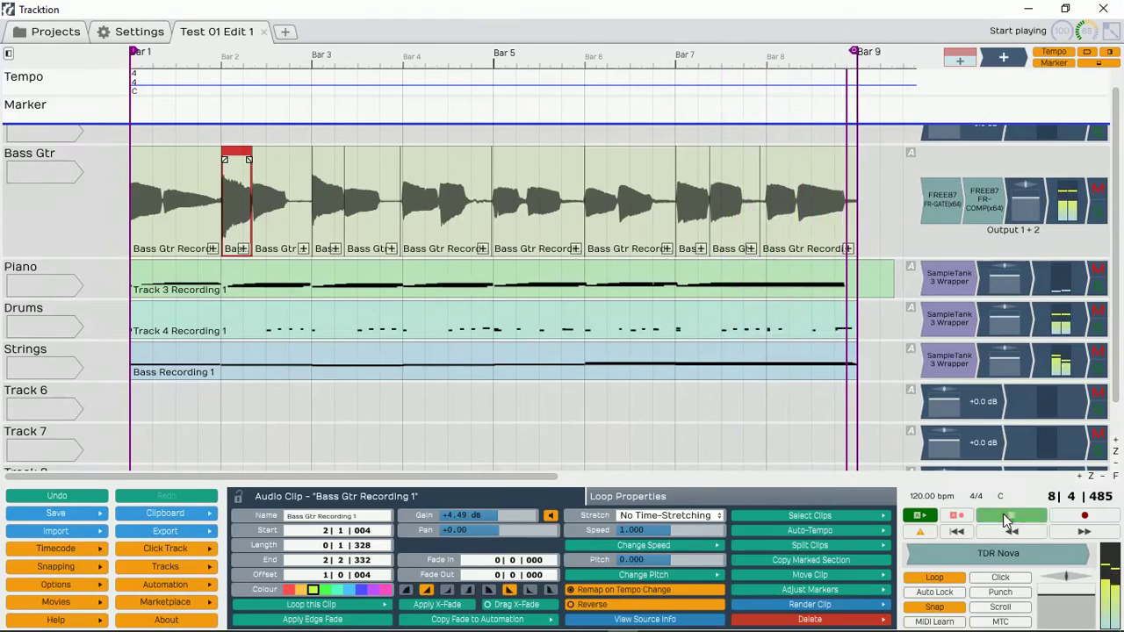